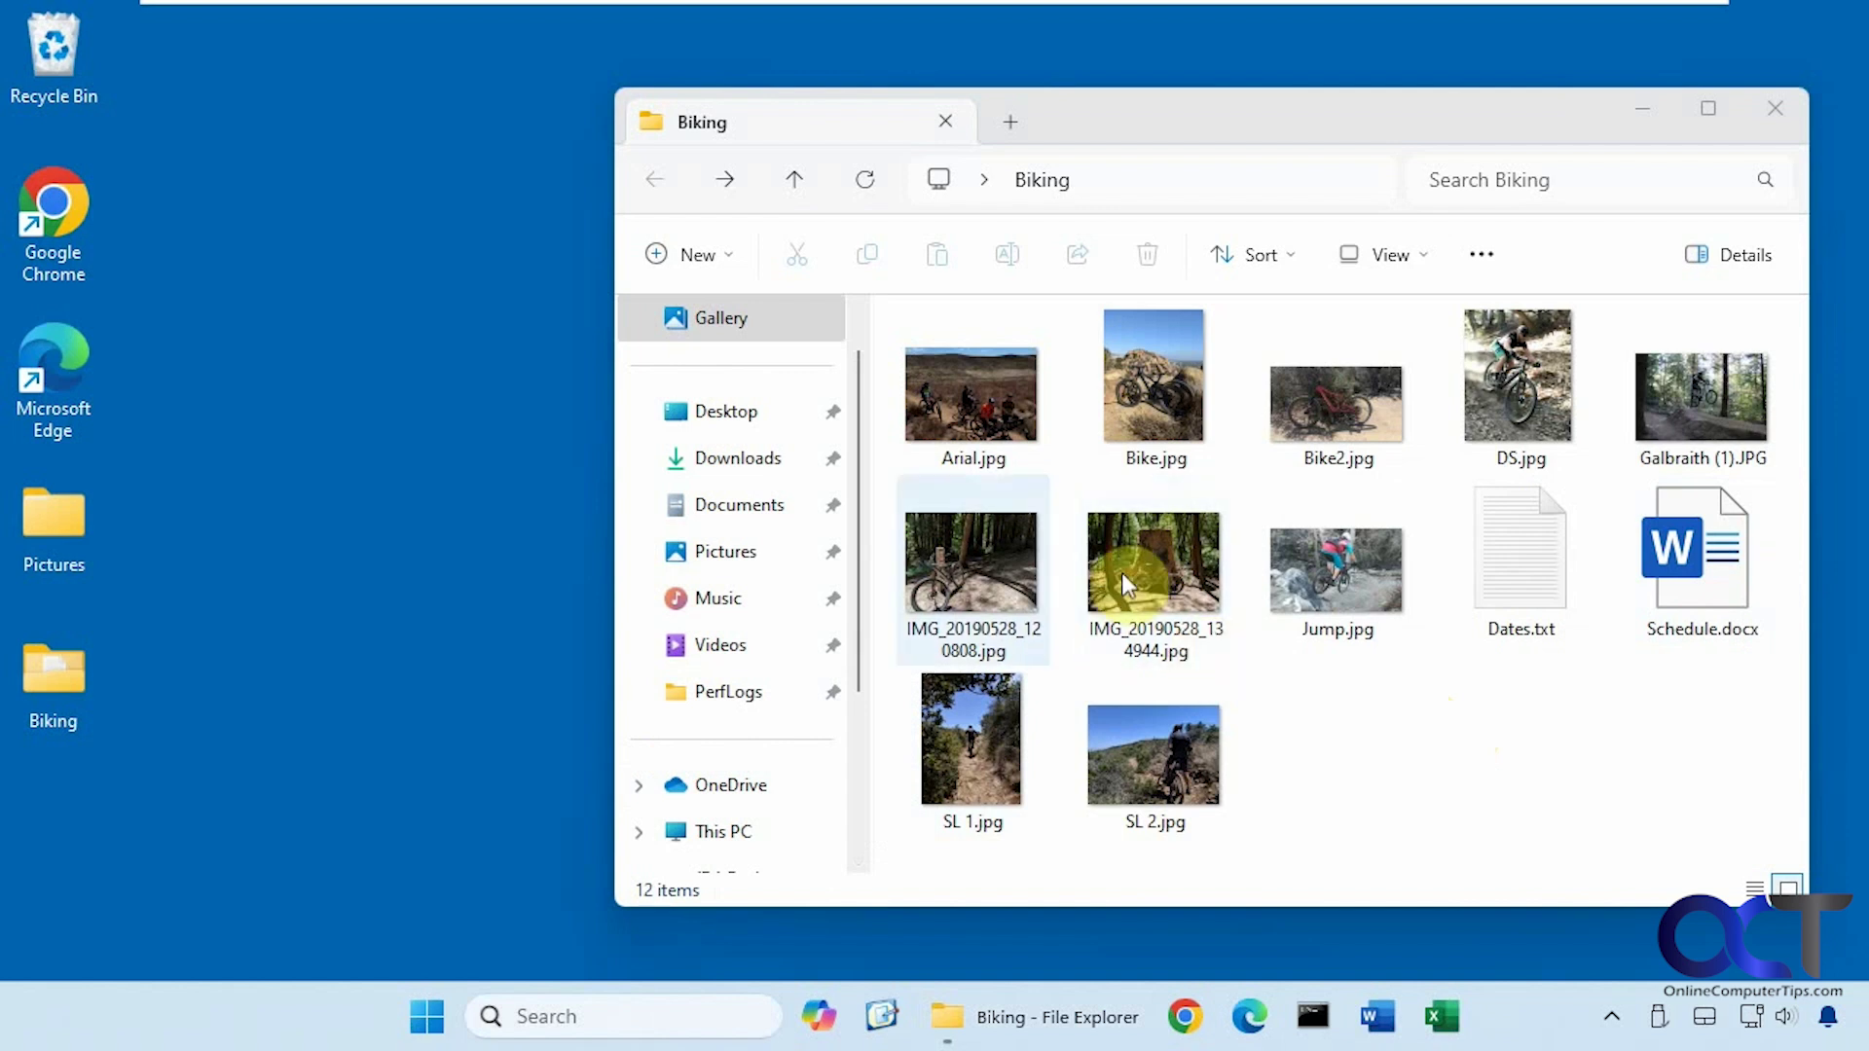
Show Arial.jpg's Details properties (title Bike Trip, tag Drone) beside the Biking folder window and scroll through them.
right_click(964, 432)
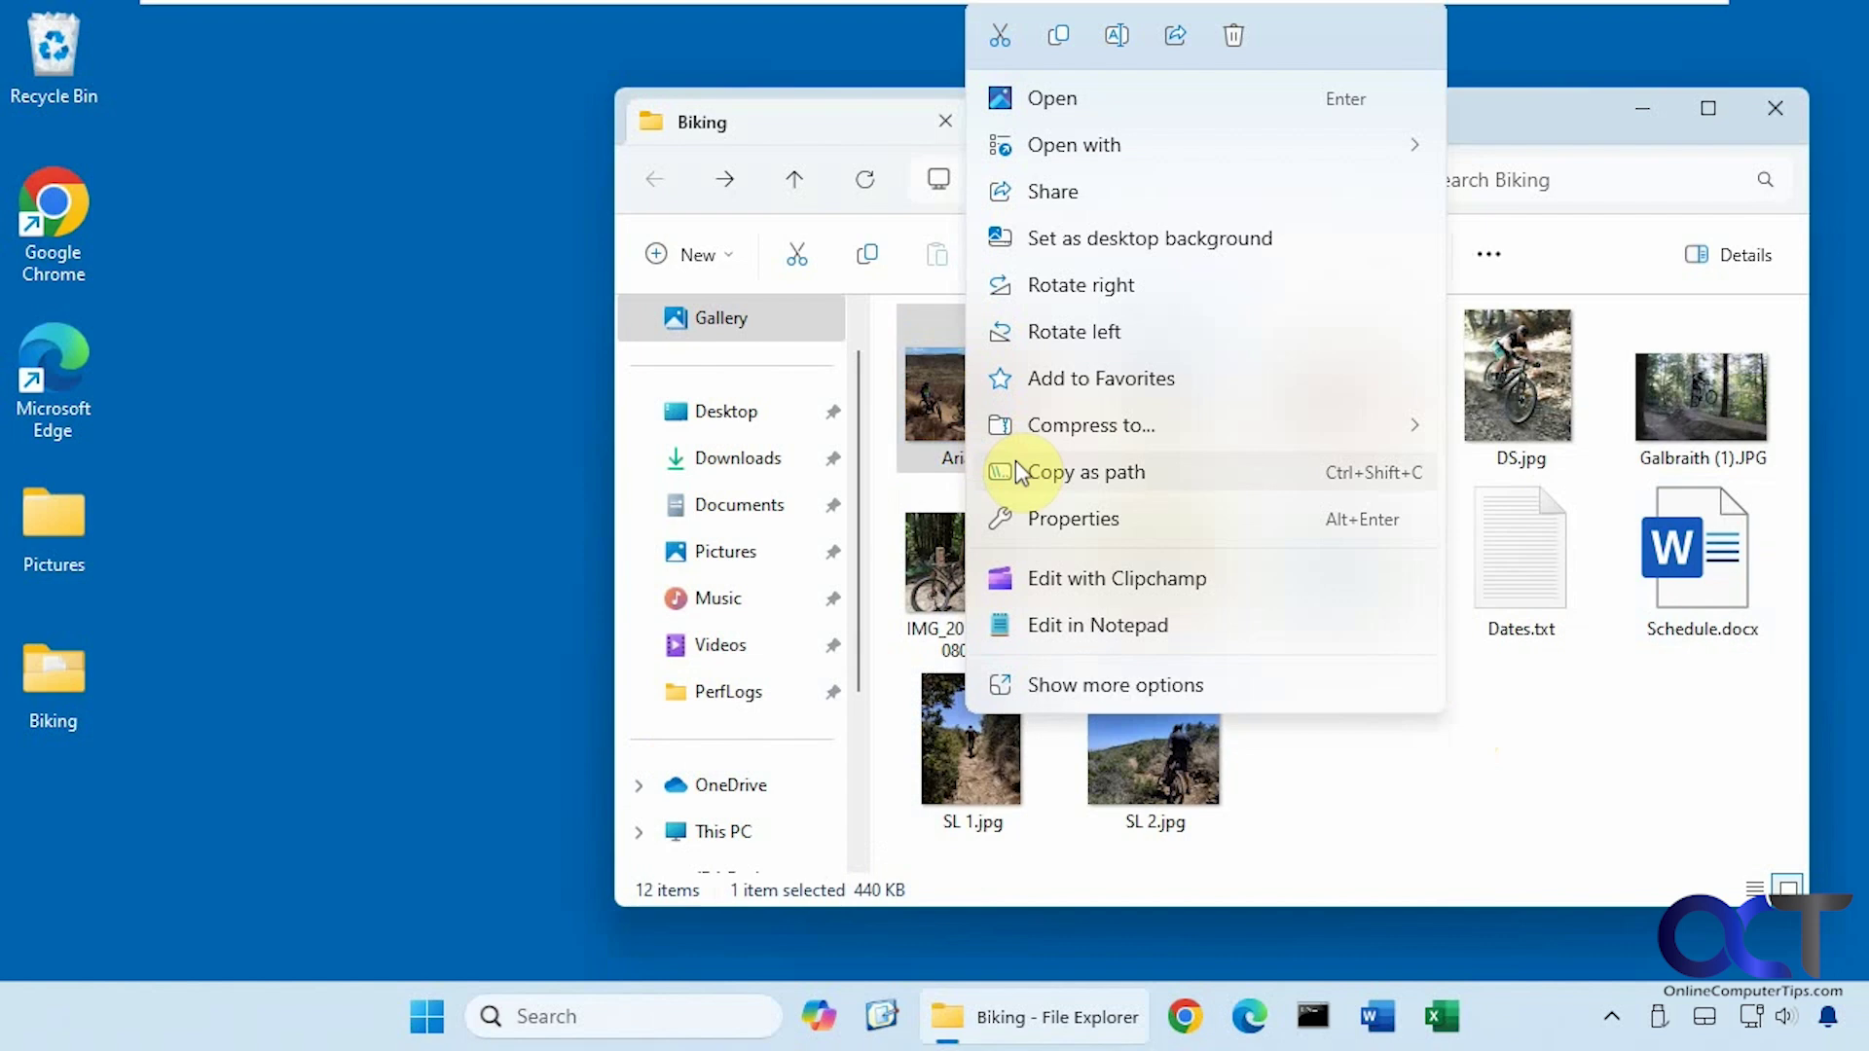
click(1066, 516)
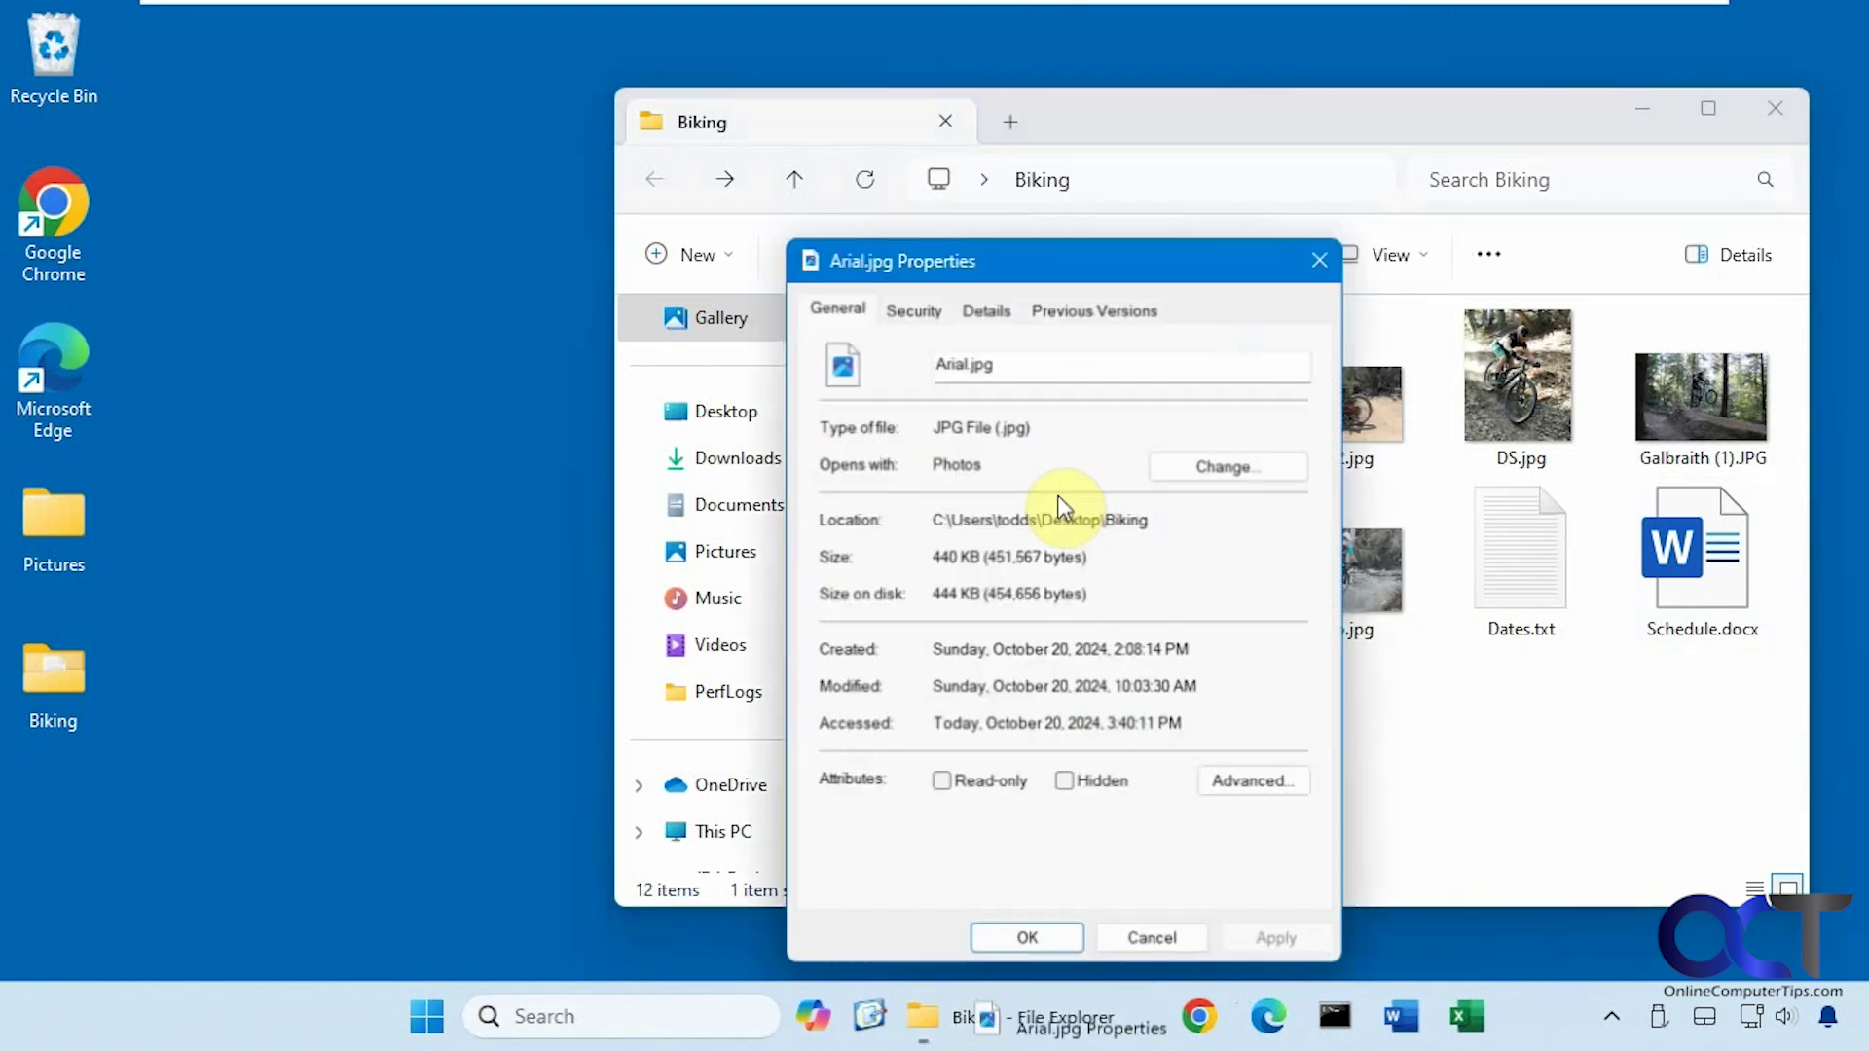
click(986, 306)
drag(1113, 261, 362, 164)
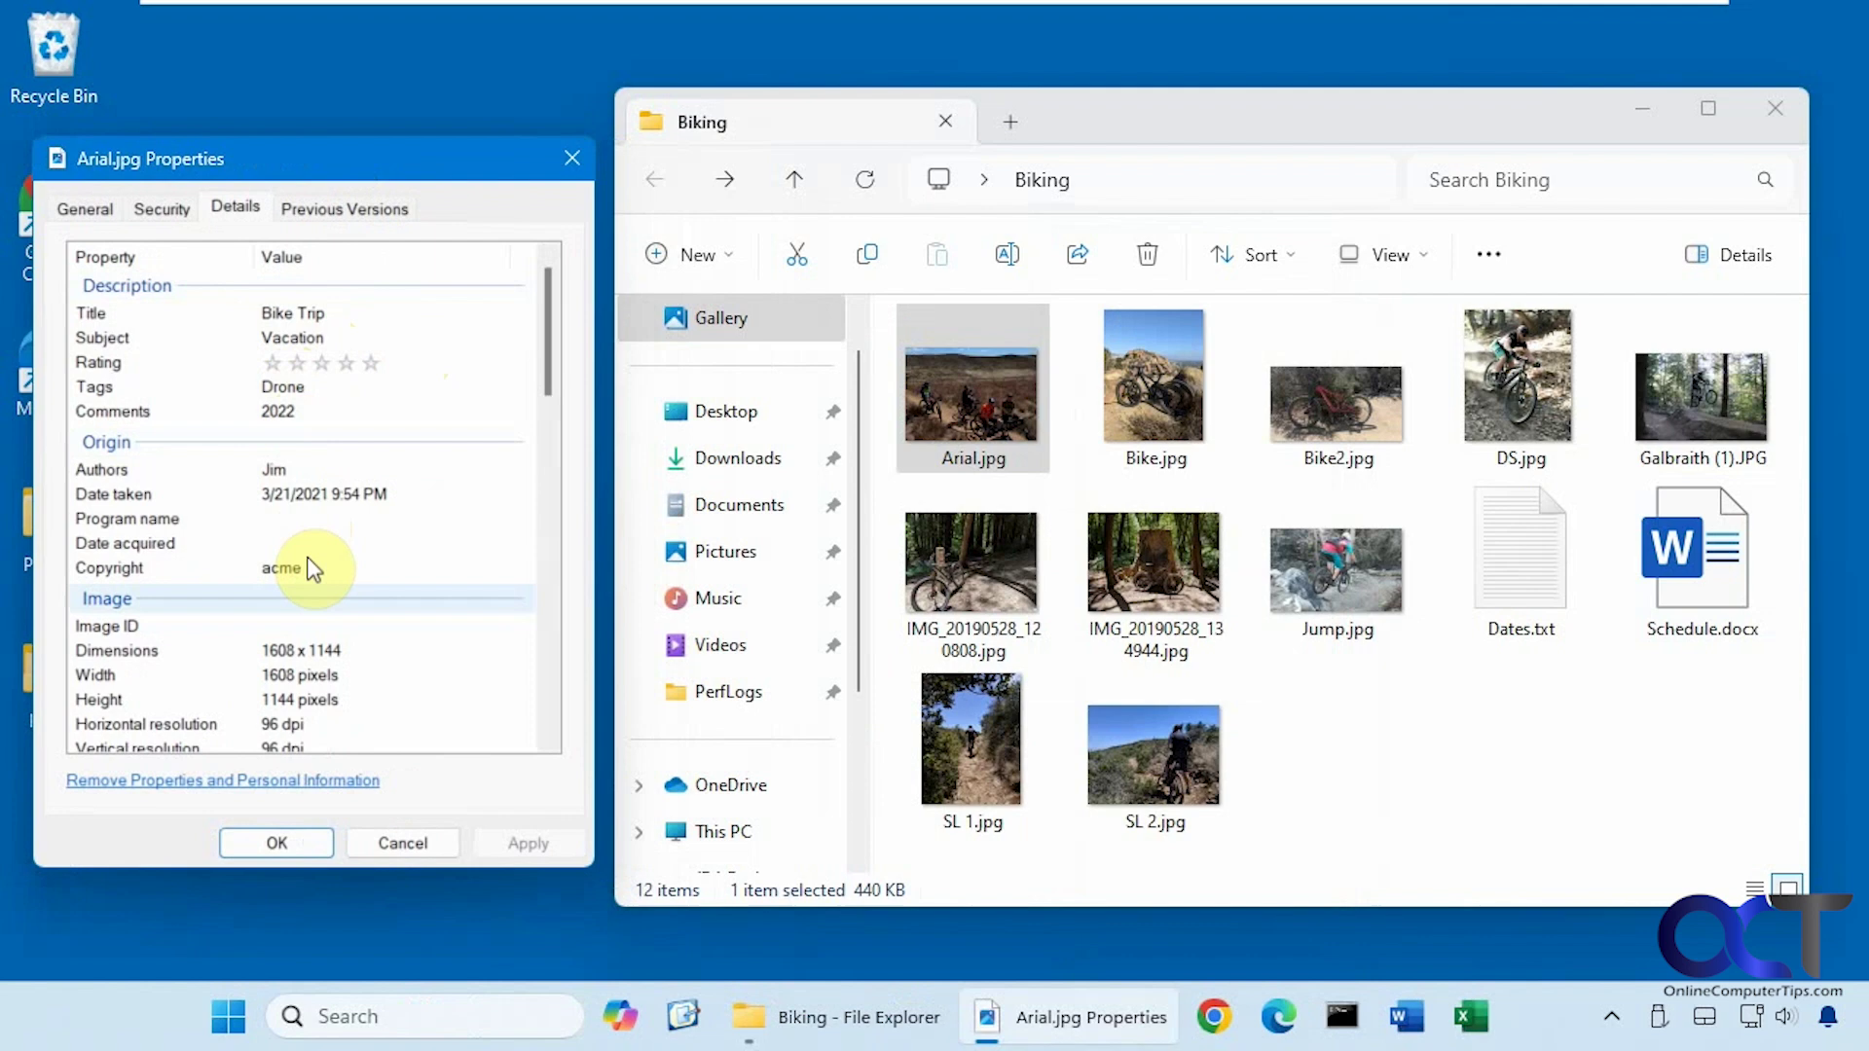
scroll(389, 655, down, 1)
scroll(416, 580, down, 3)
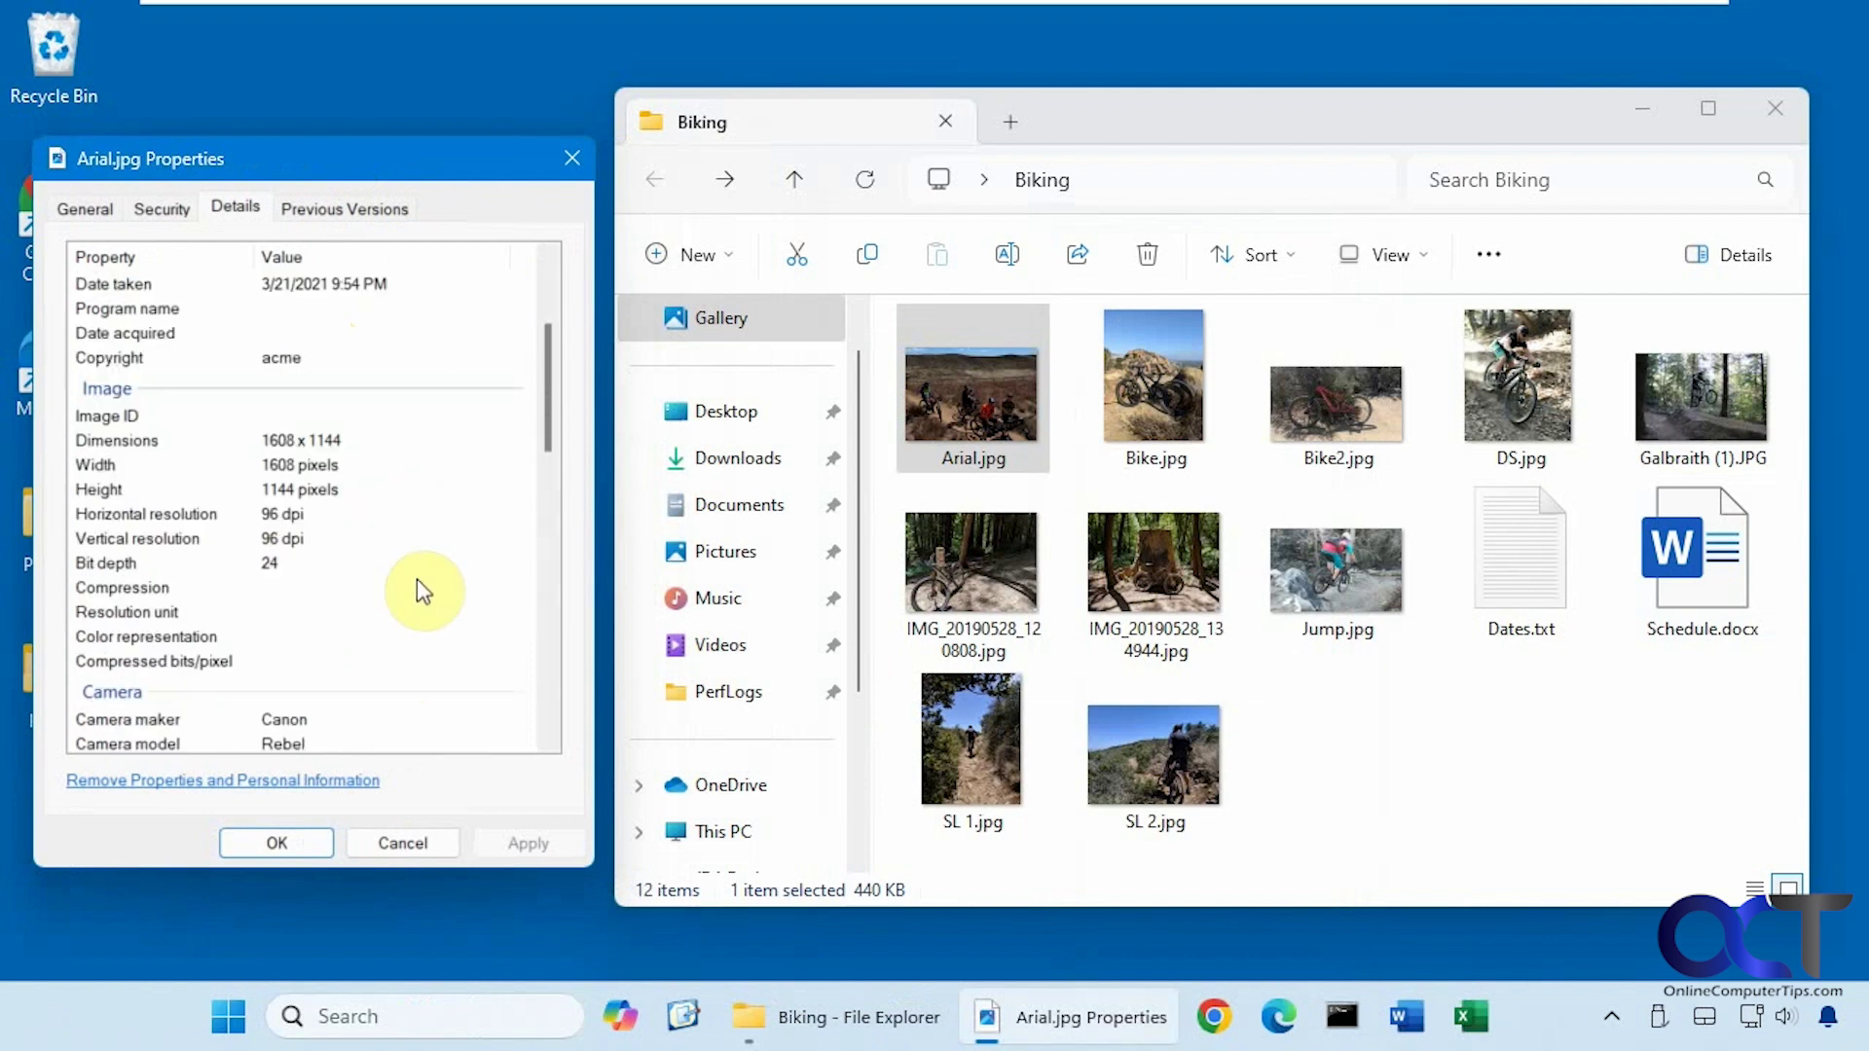
scroll(417, 580, down, 2)
scroll(416, 580, up, 7)
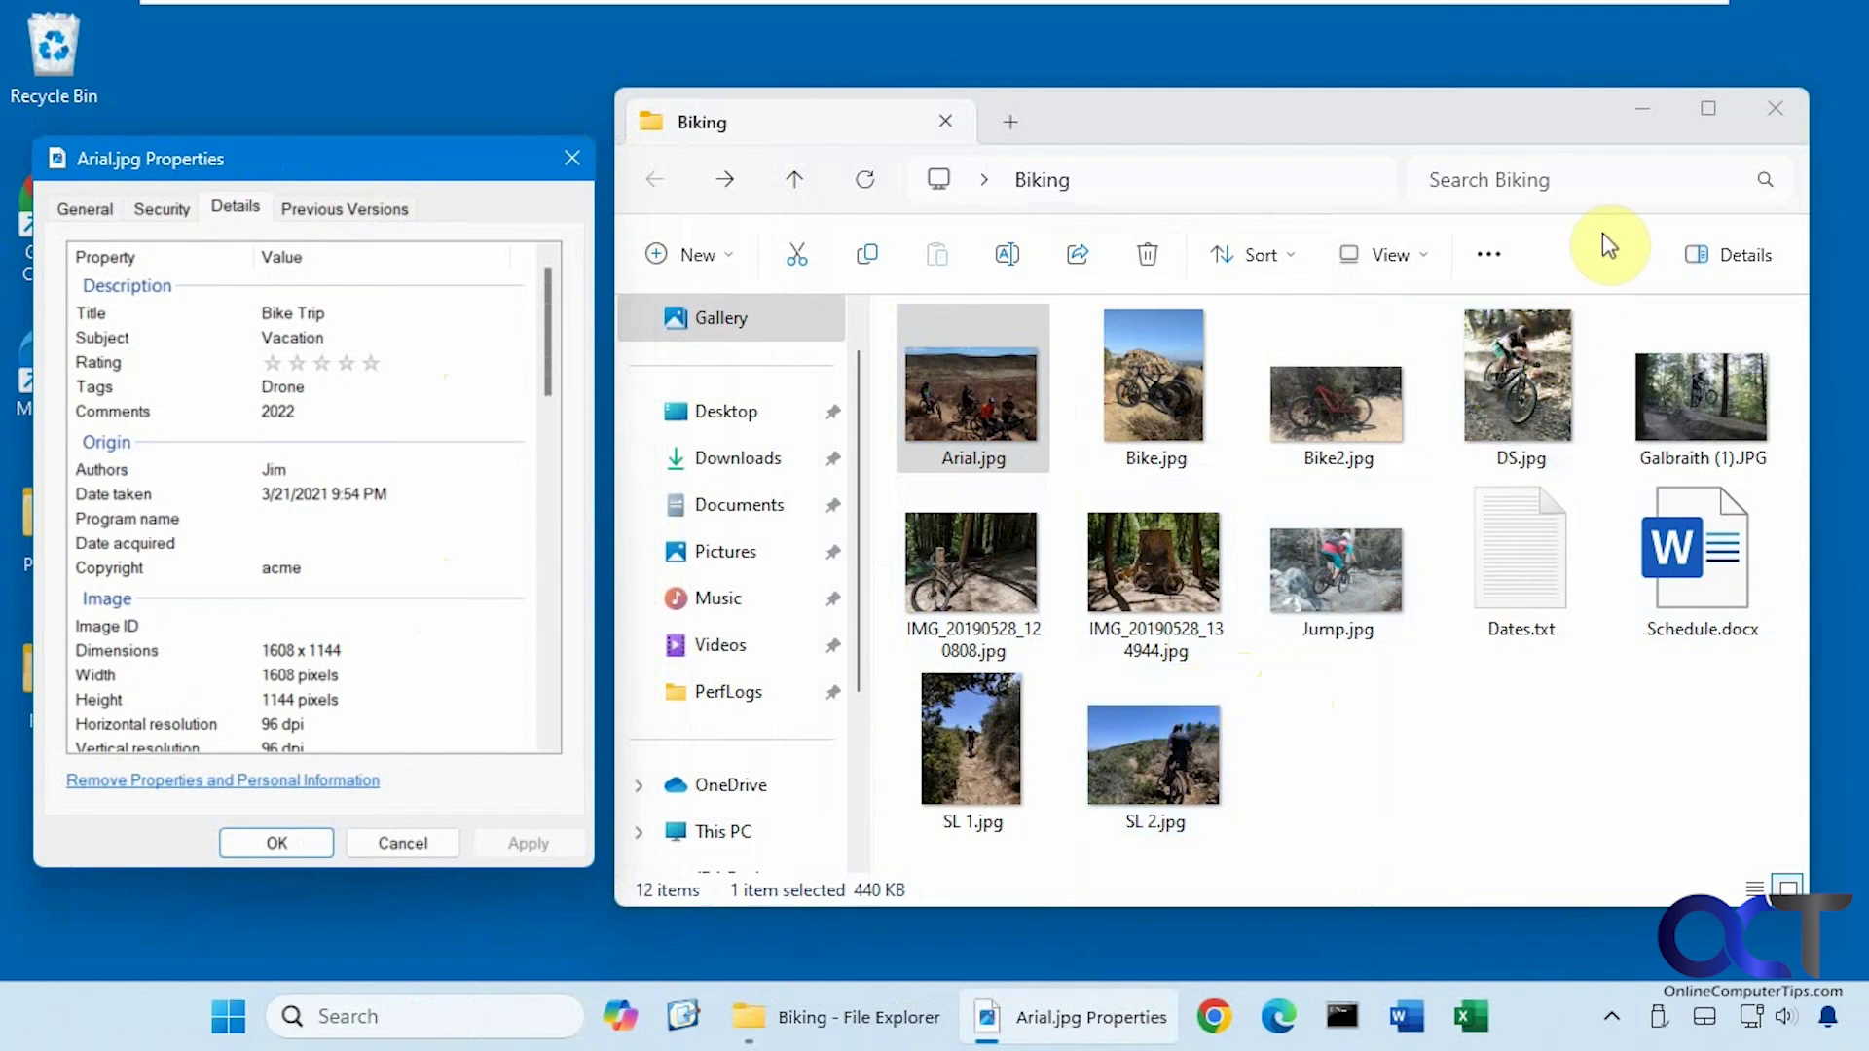
Search Biking for ds, then drone, then the author's name, leaving Arial.jpg and DS.jpg.
click(1582, 173)
text(ds)
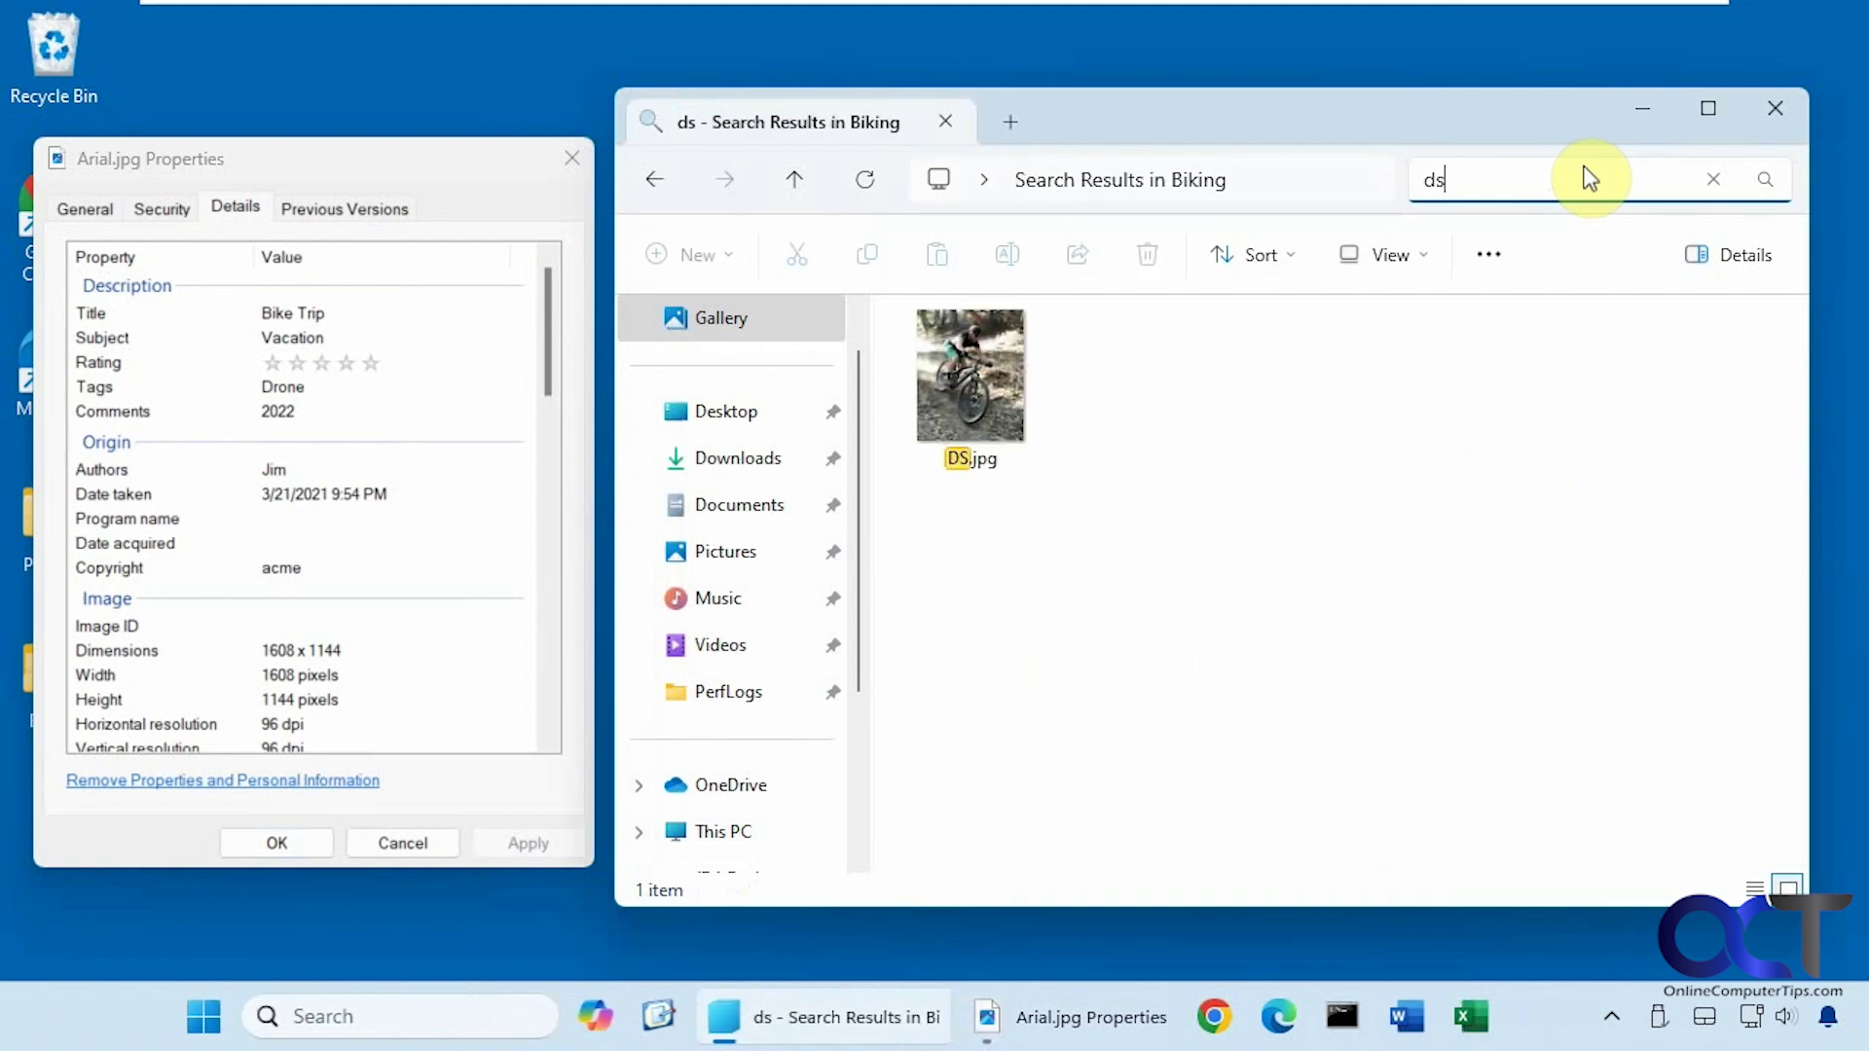
click(1712, 180)
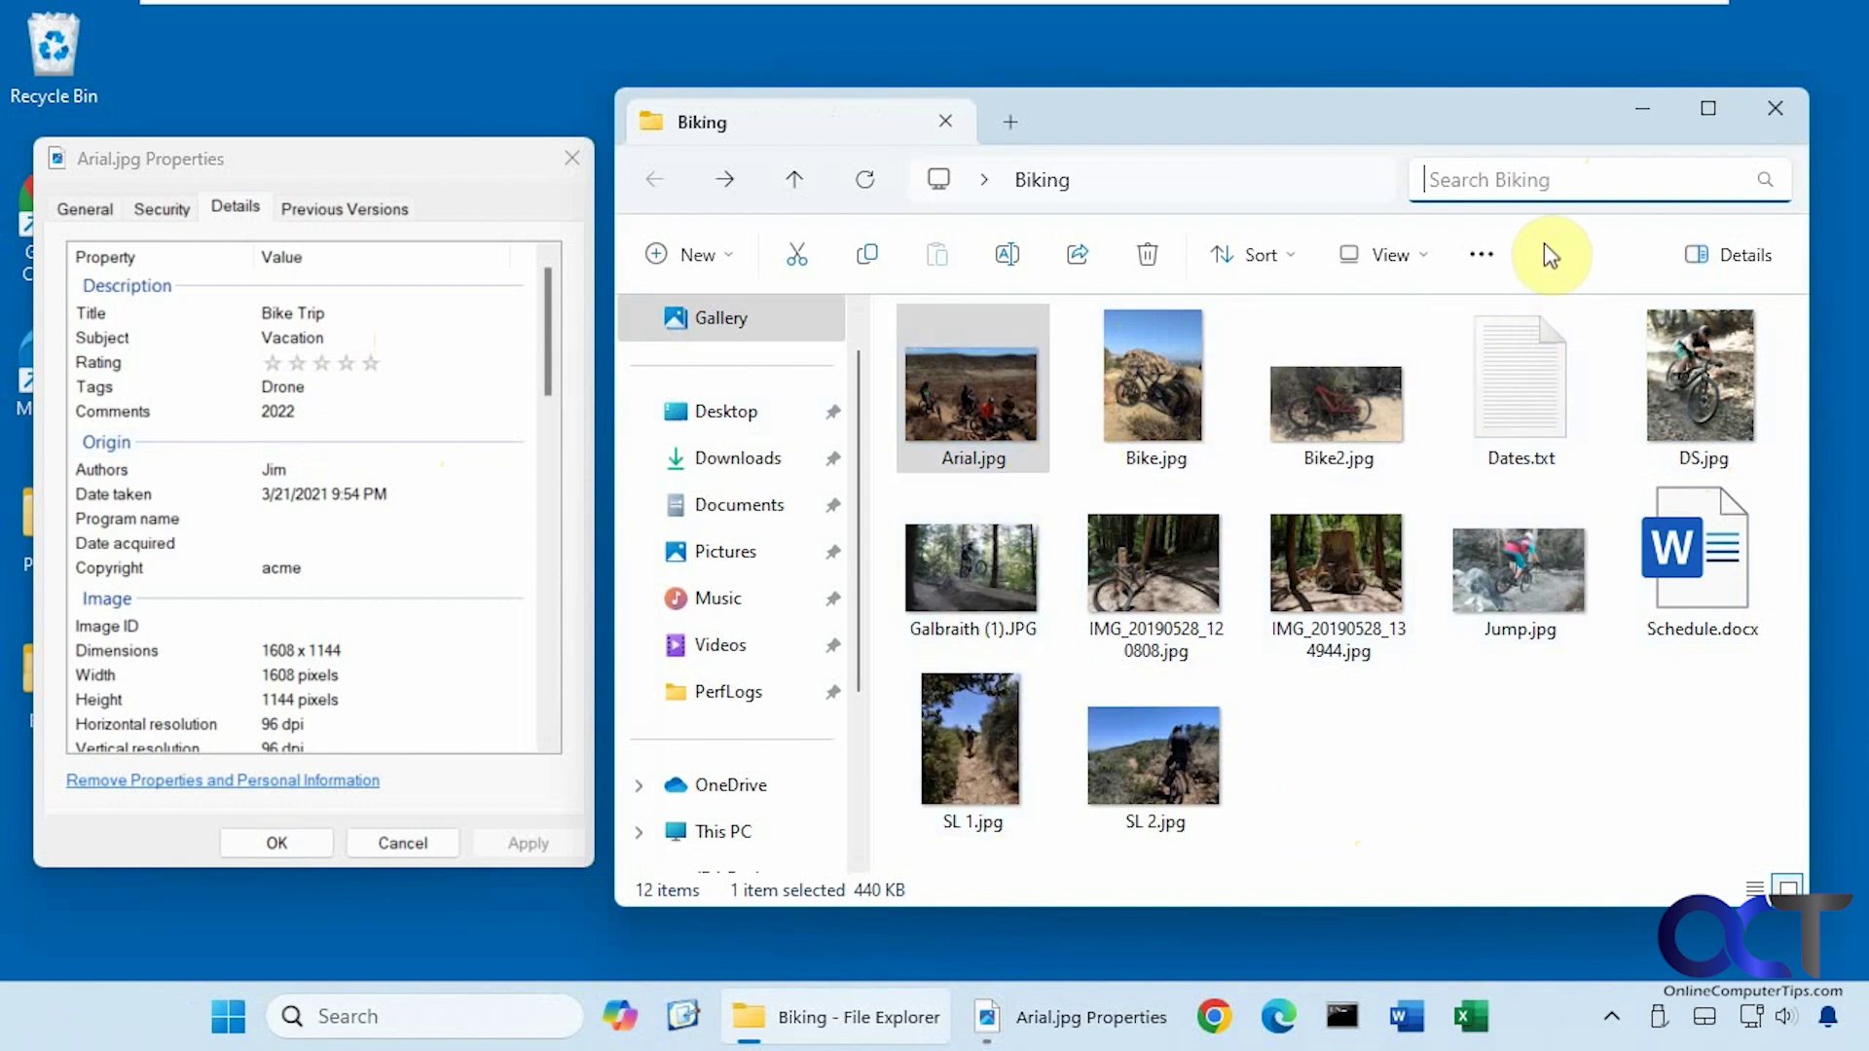
text(dron)
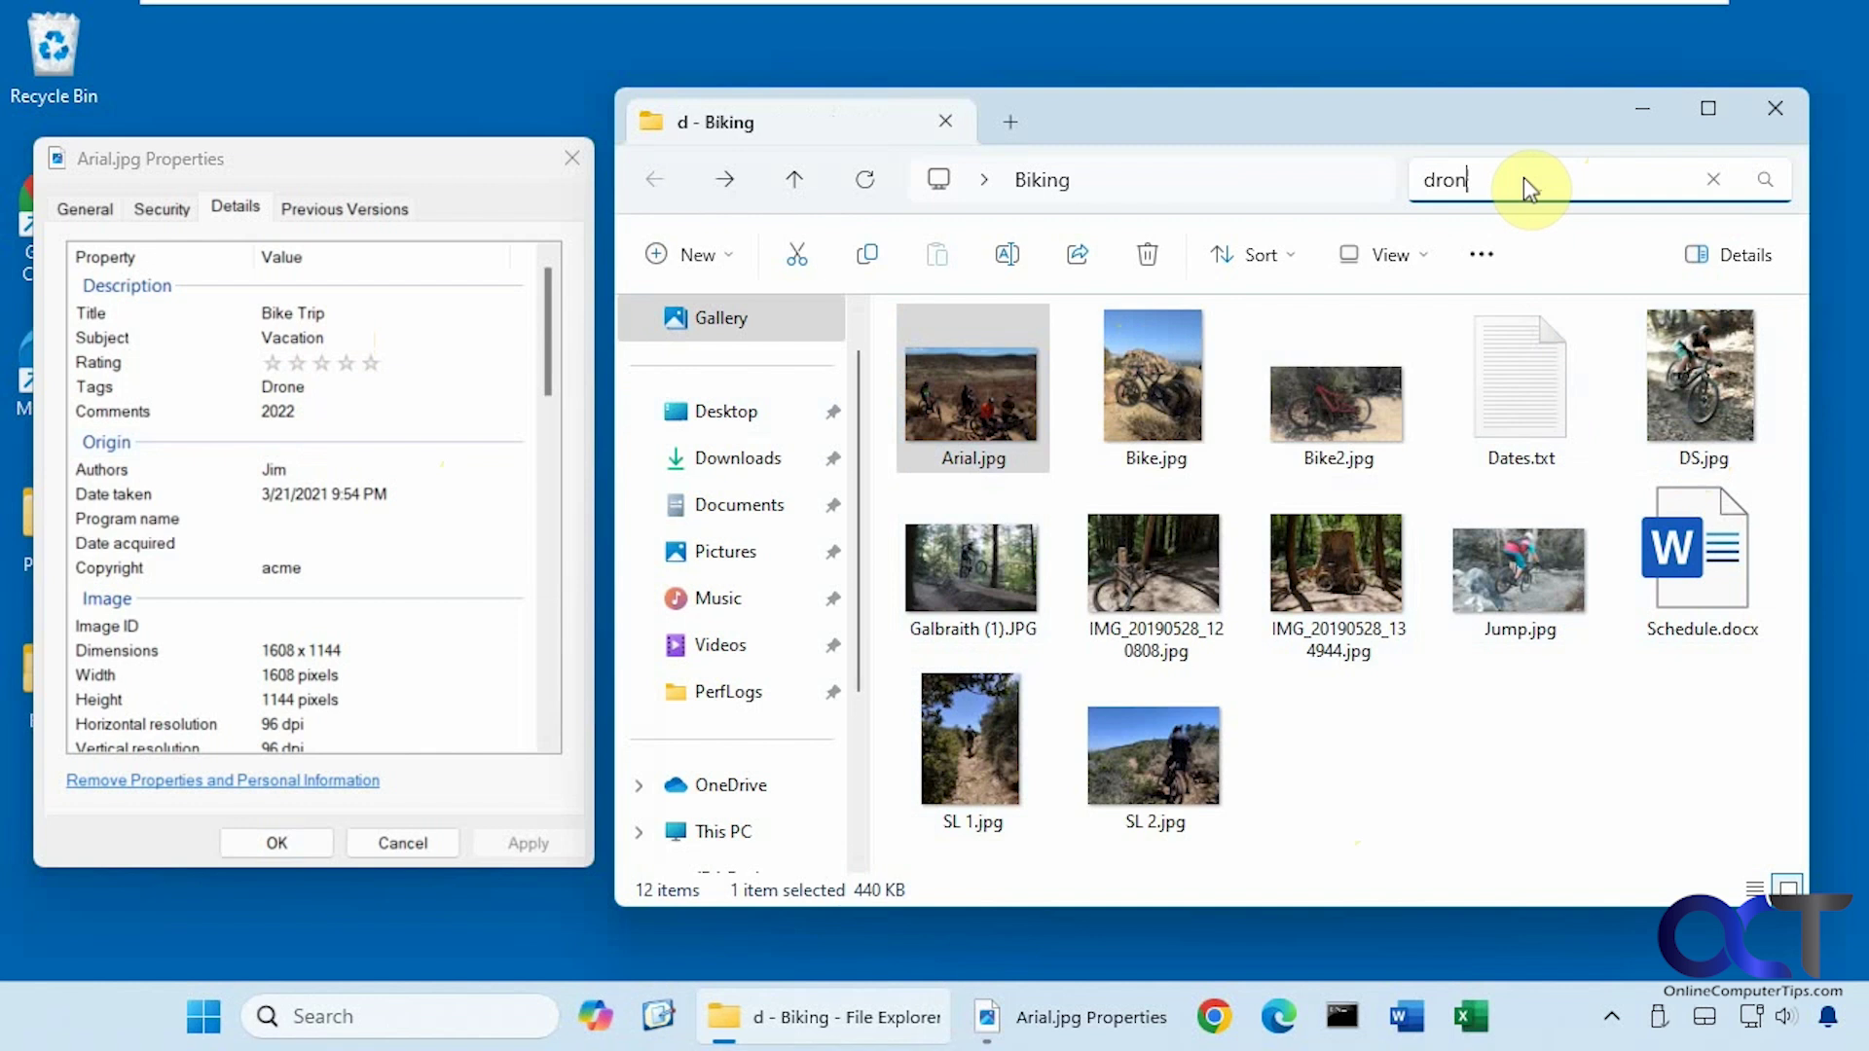
text(e)
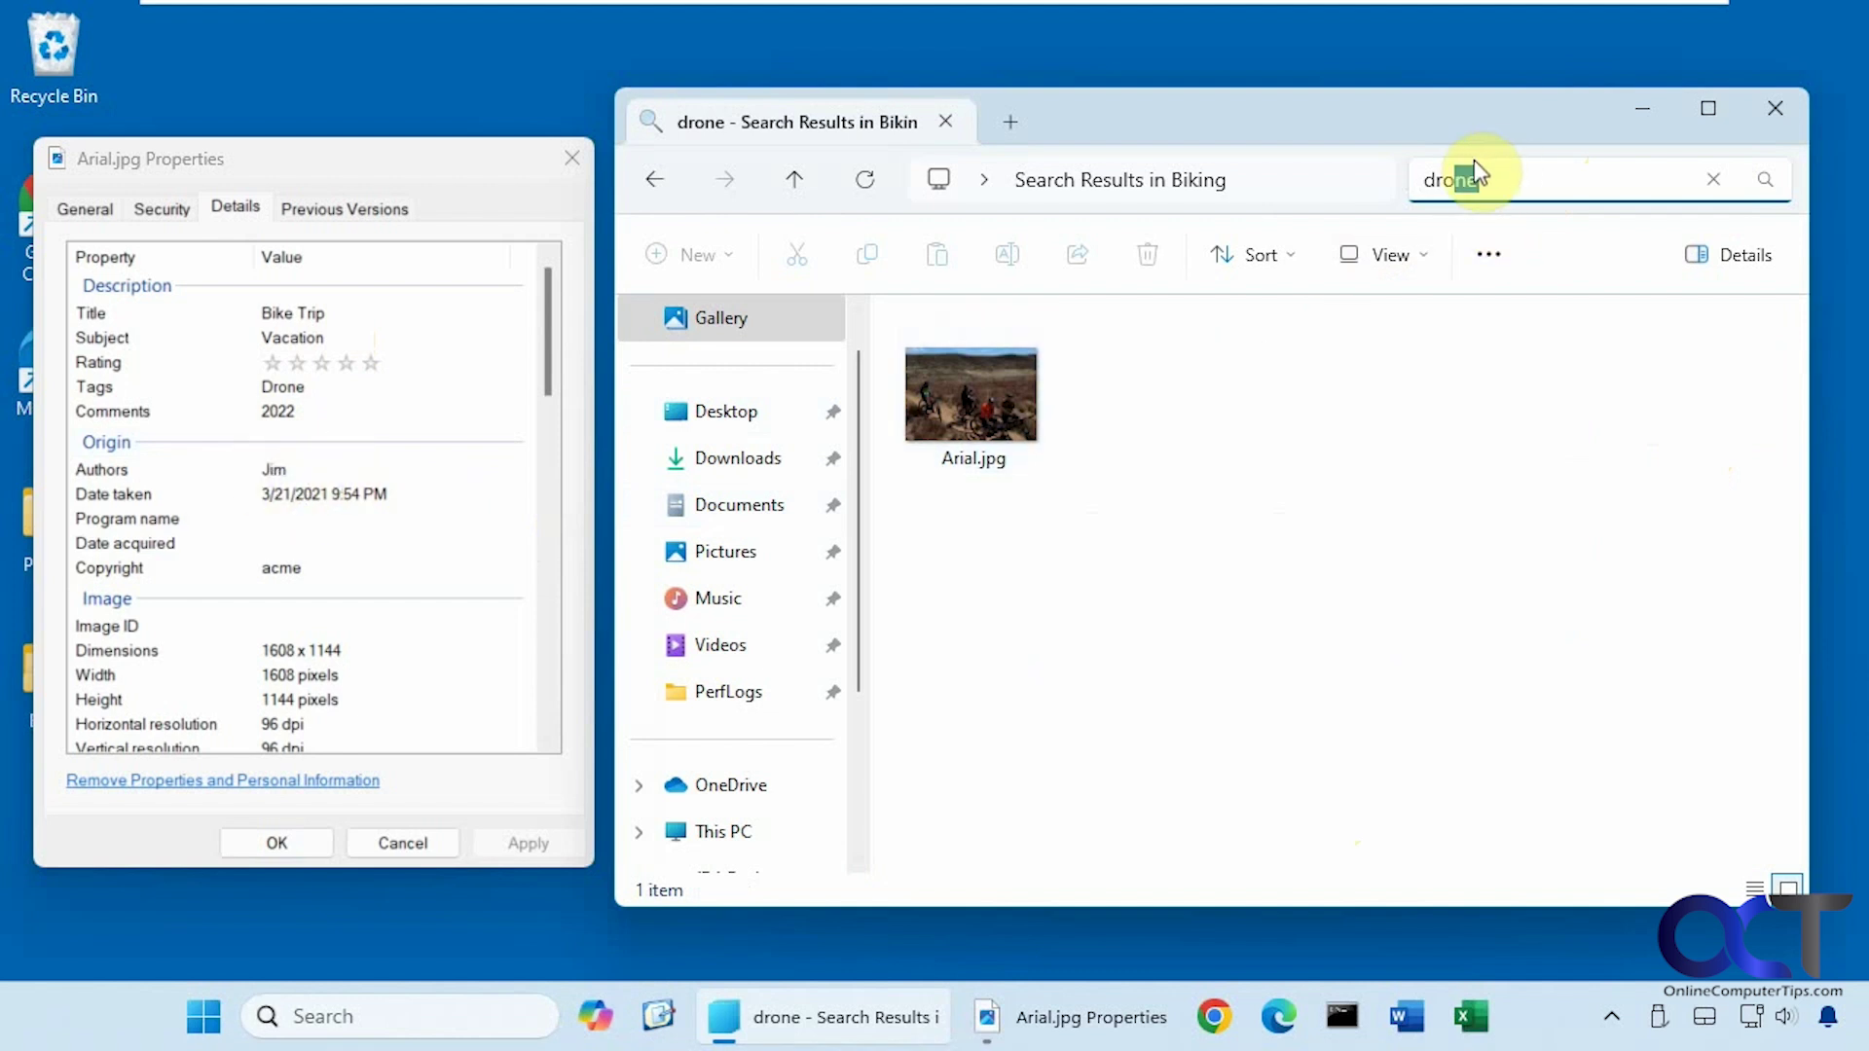
text(jim)
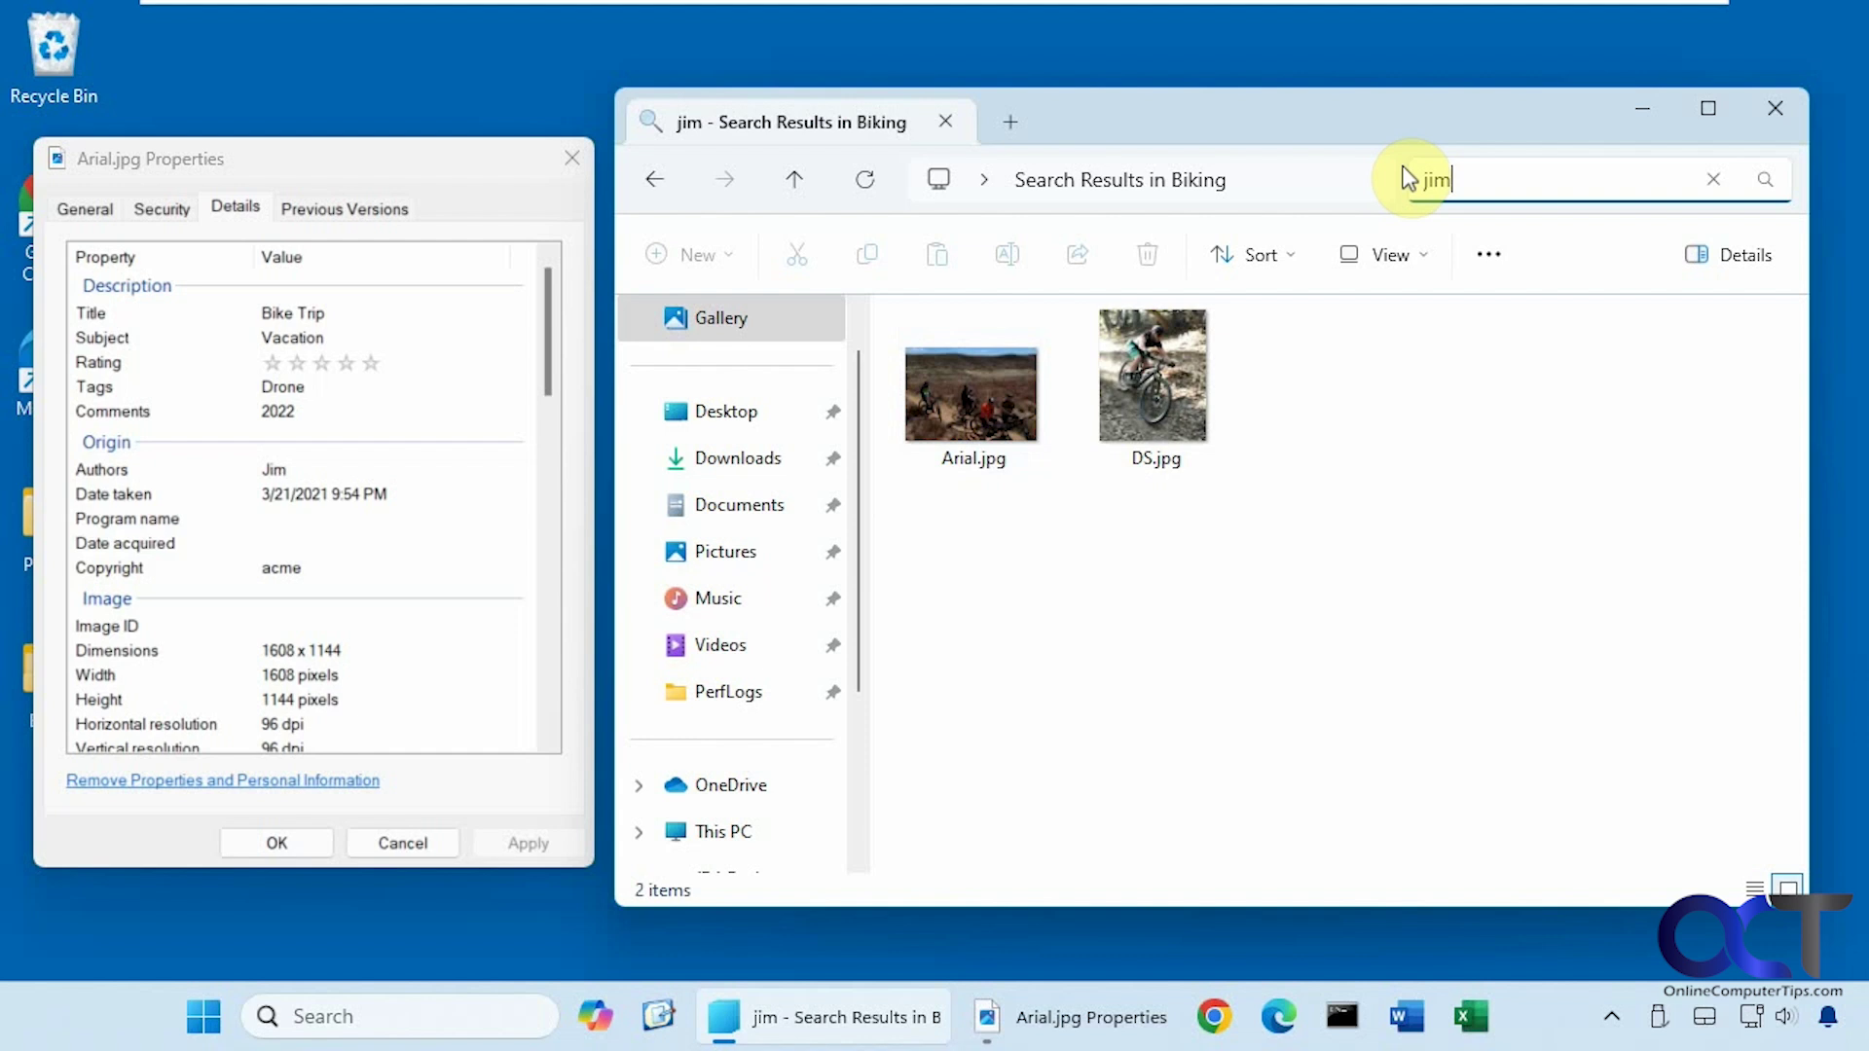
Check the author in DS.jpg's Details properties, then close the dialog unchanged.
right_click(1141, 405)
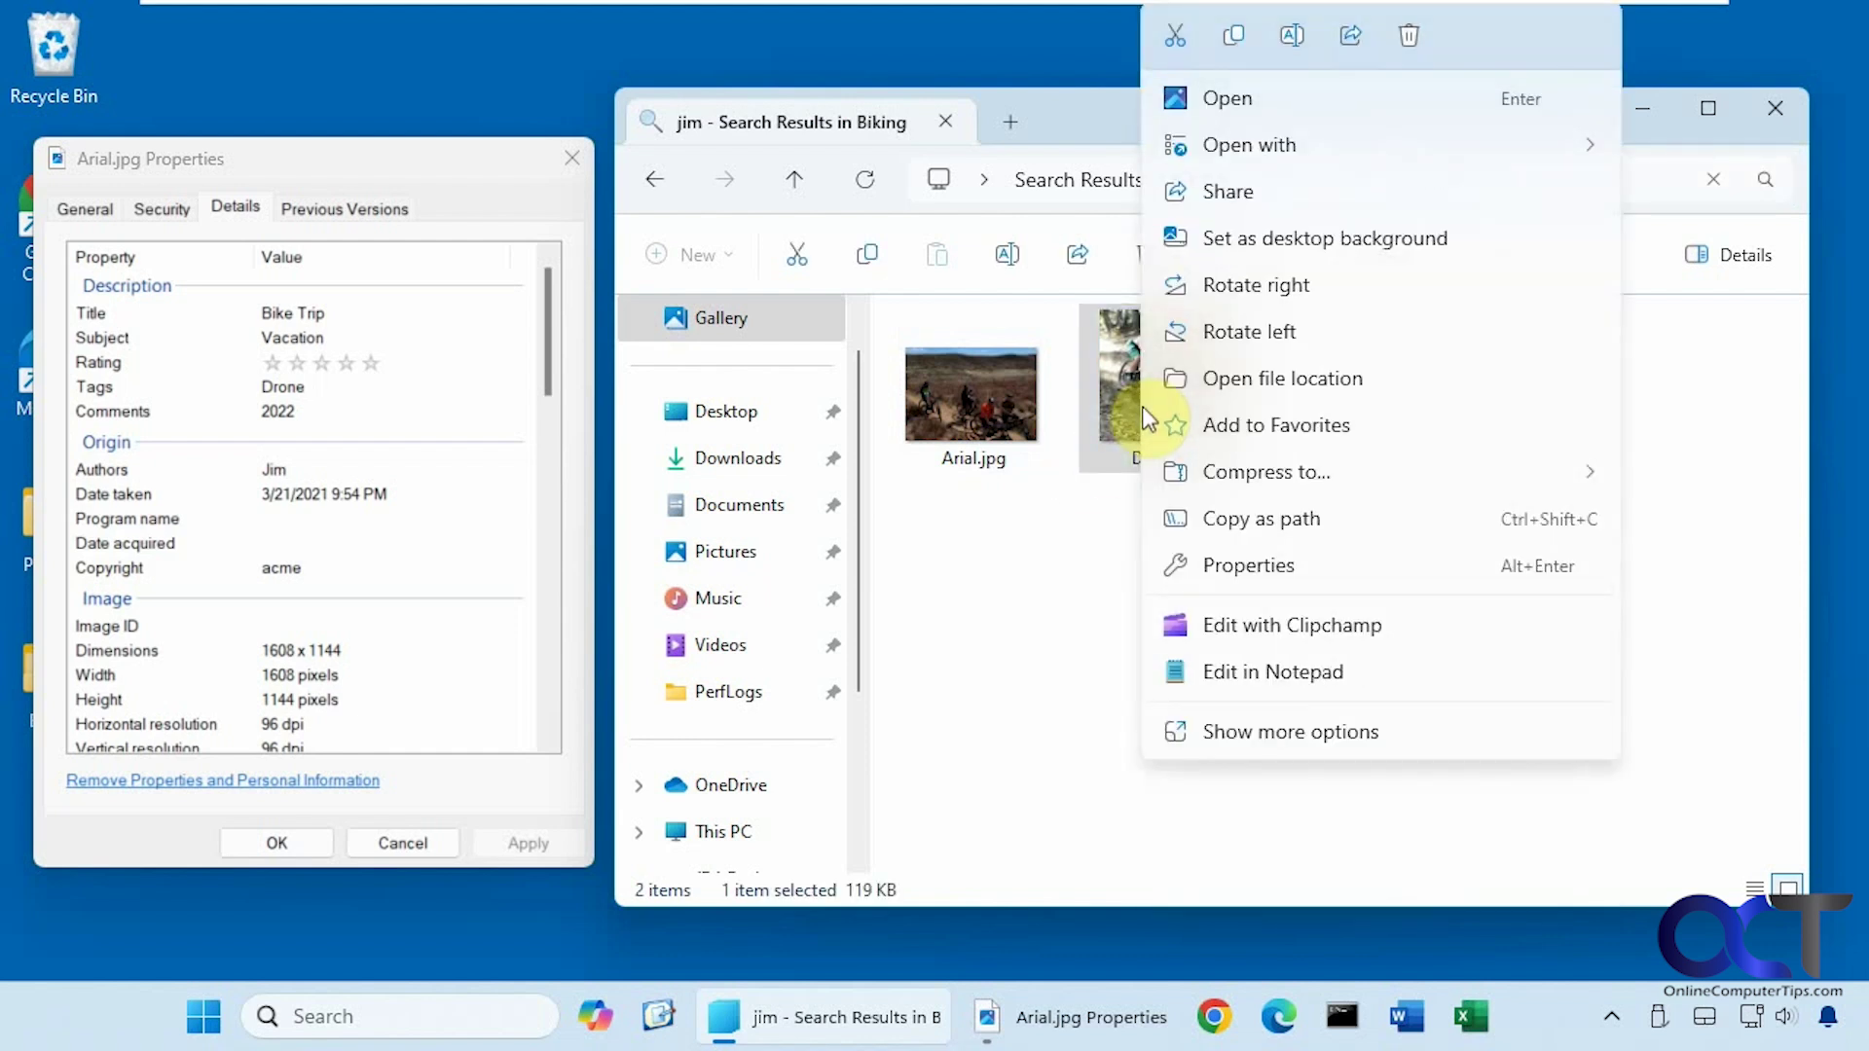
click(1282, 569)
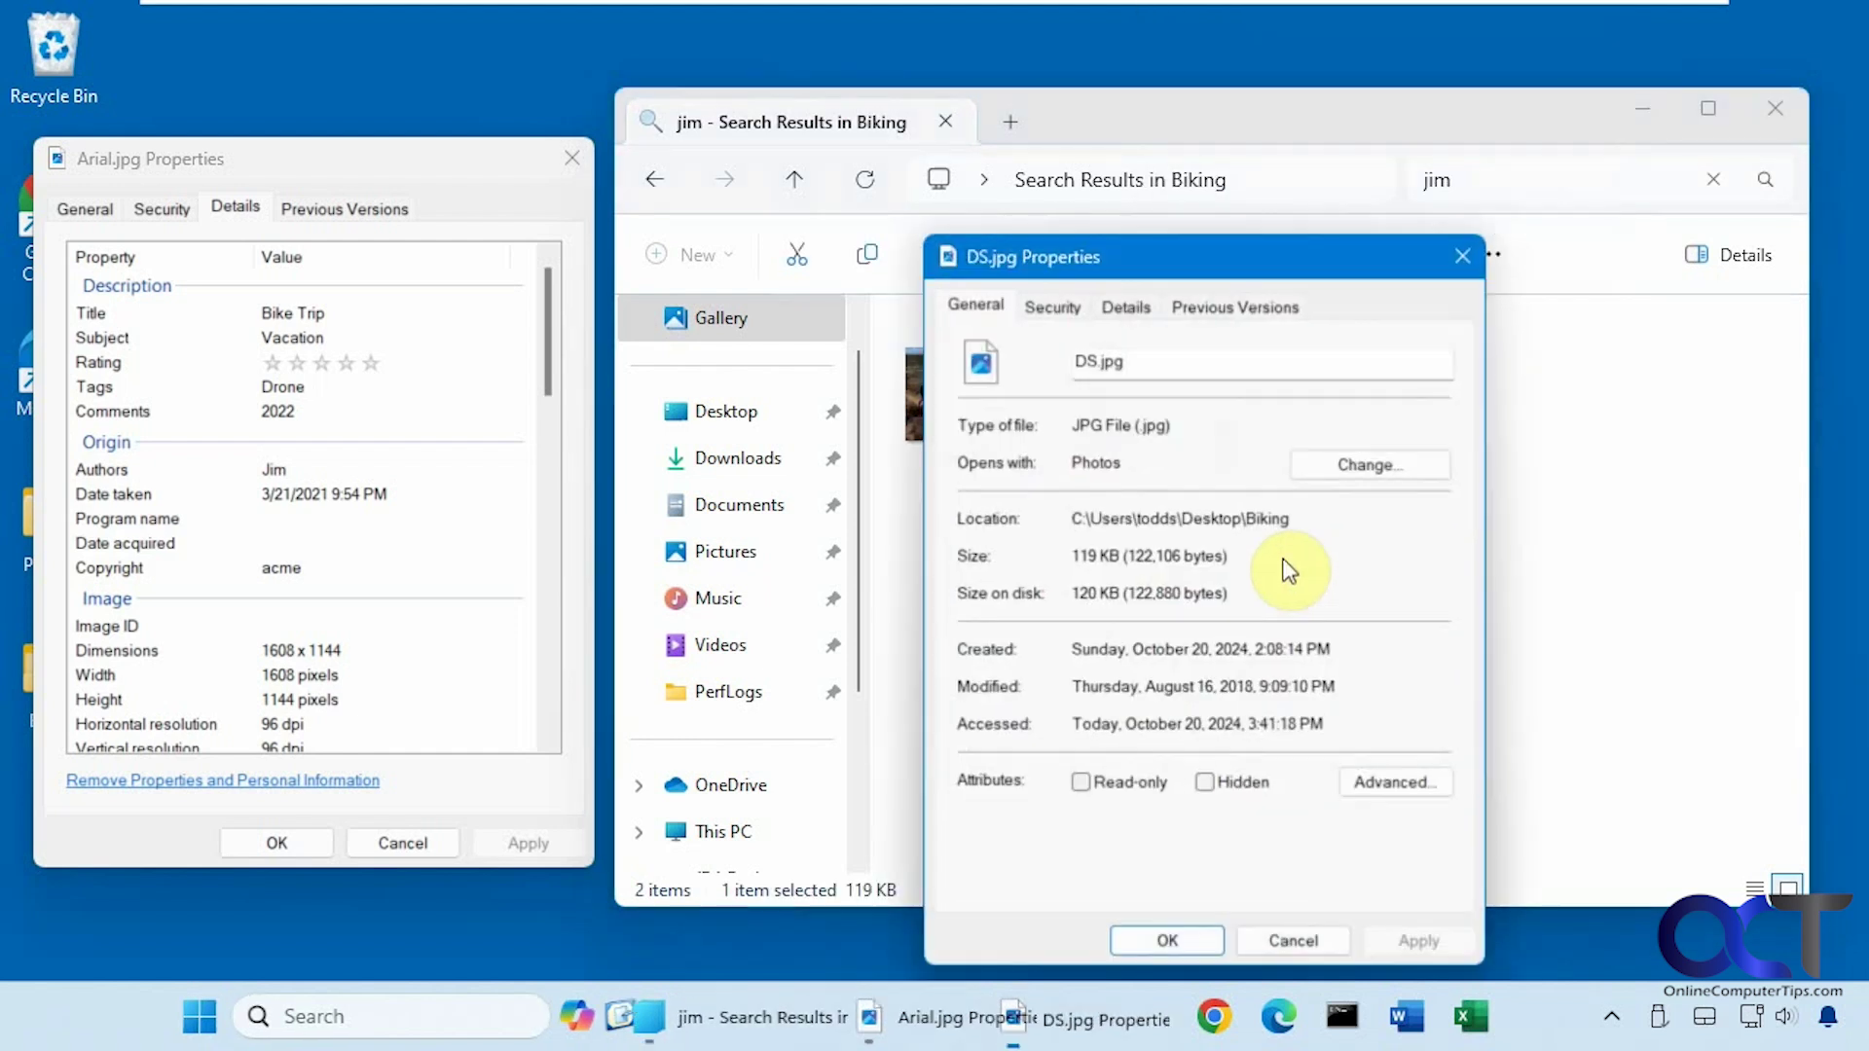
click(1117, 306)
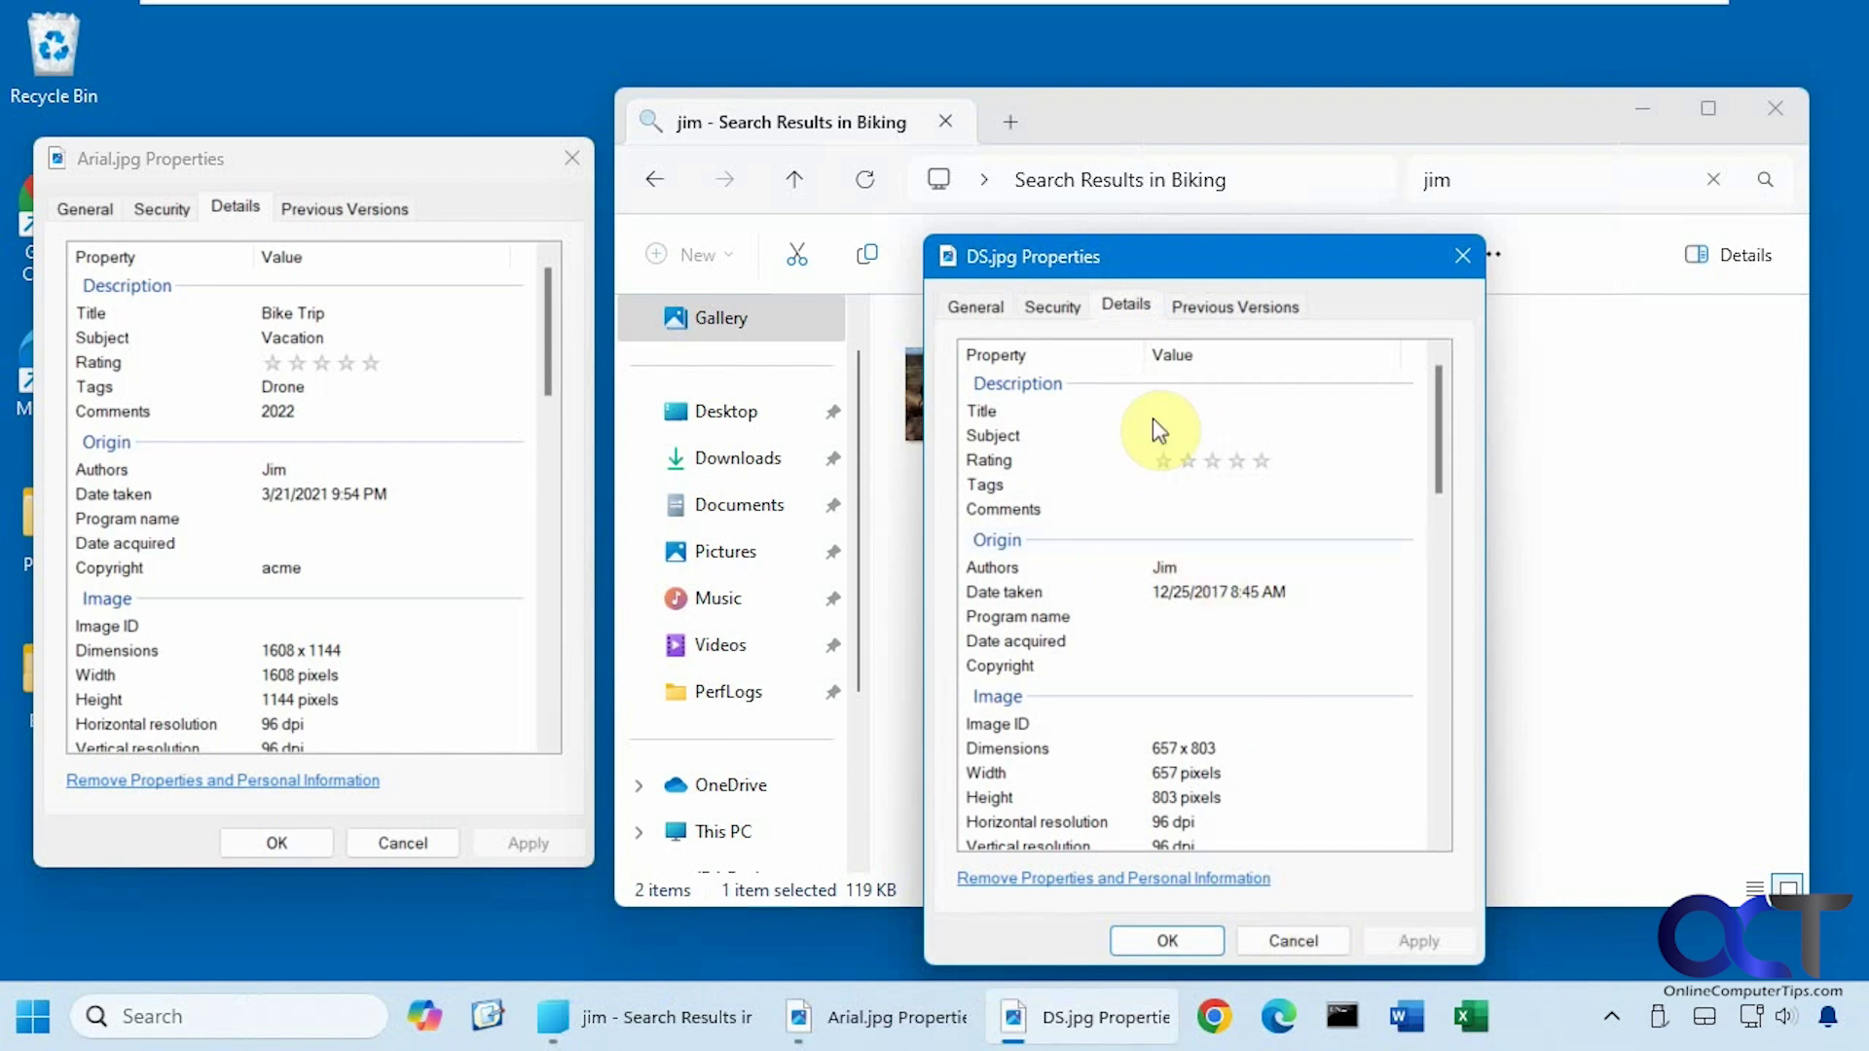
click(1304, 940)
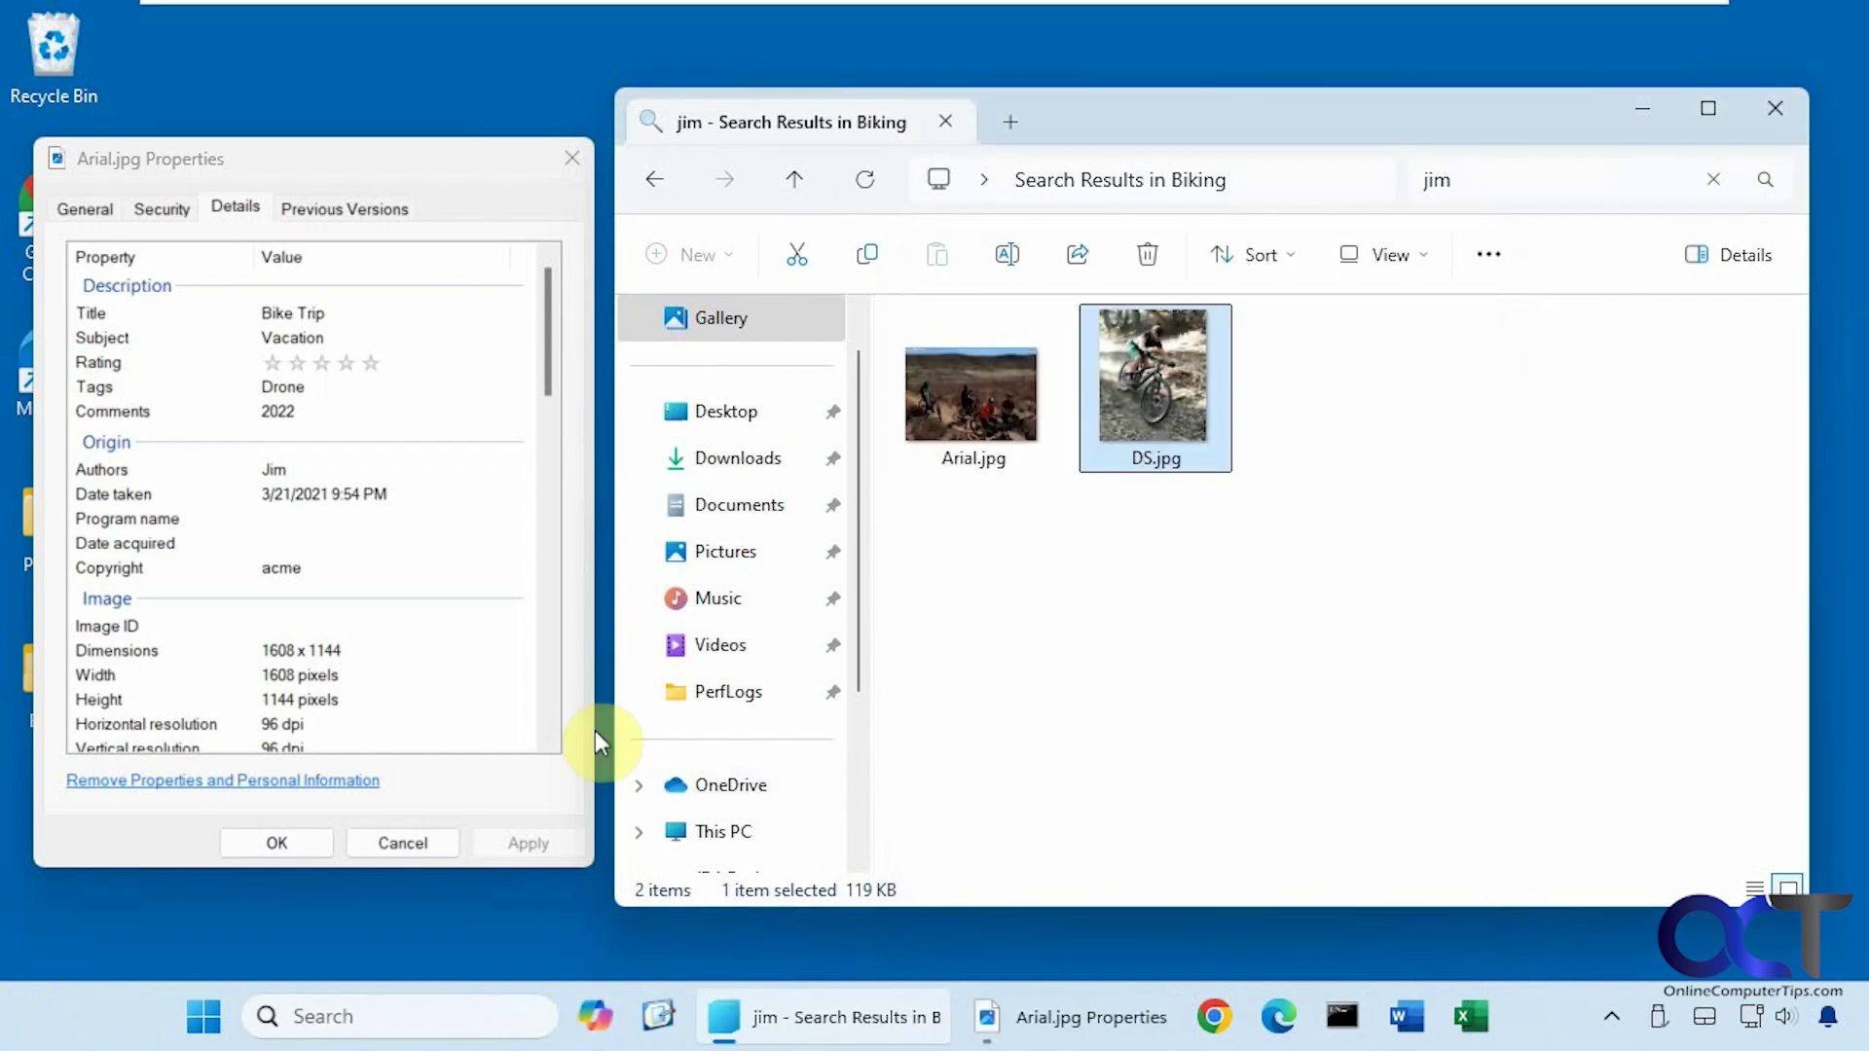
Search the Biking folder for canon, then clear it to show all 12 items.
scroll(370, 675, down, 5)
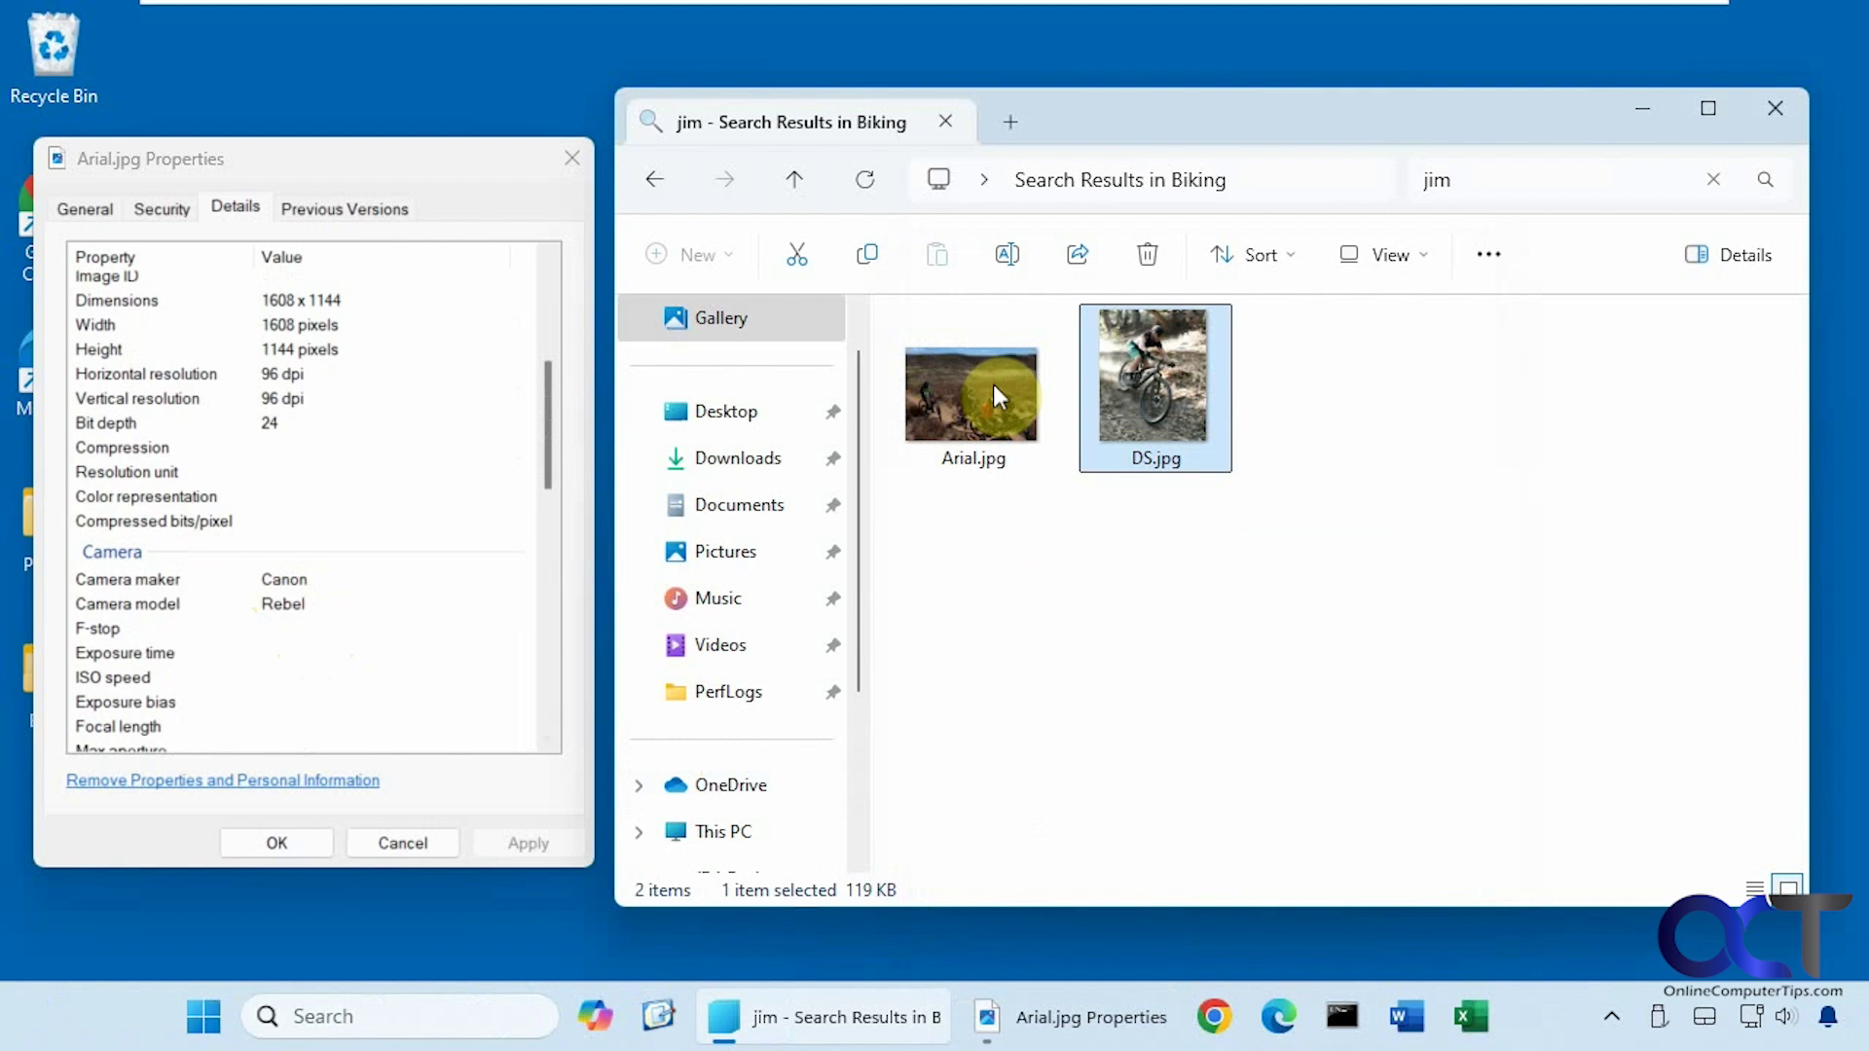
click(1713, 181)
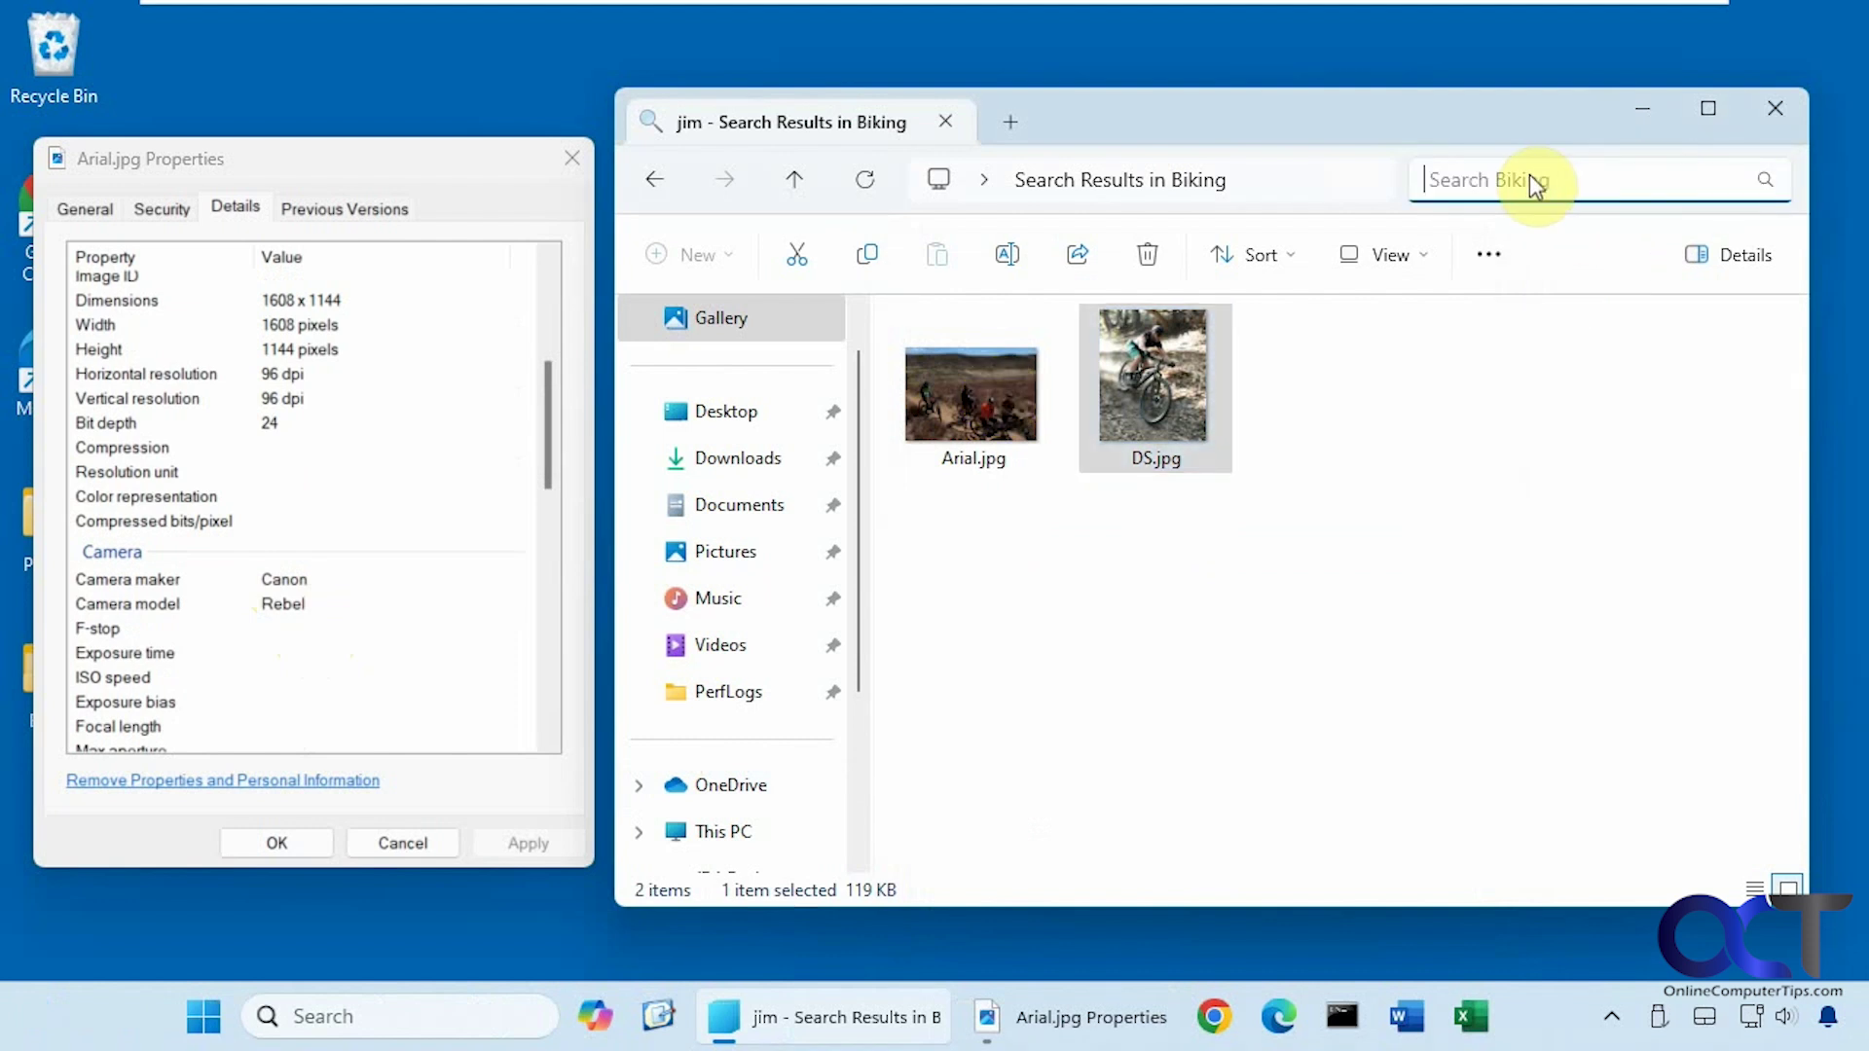
text(canon)
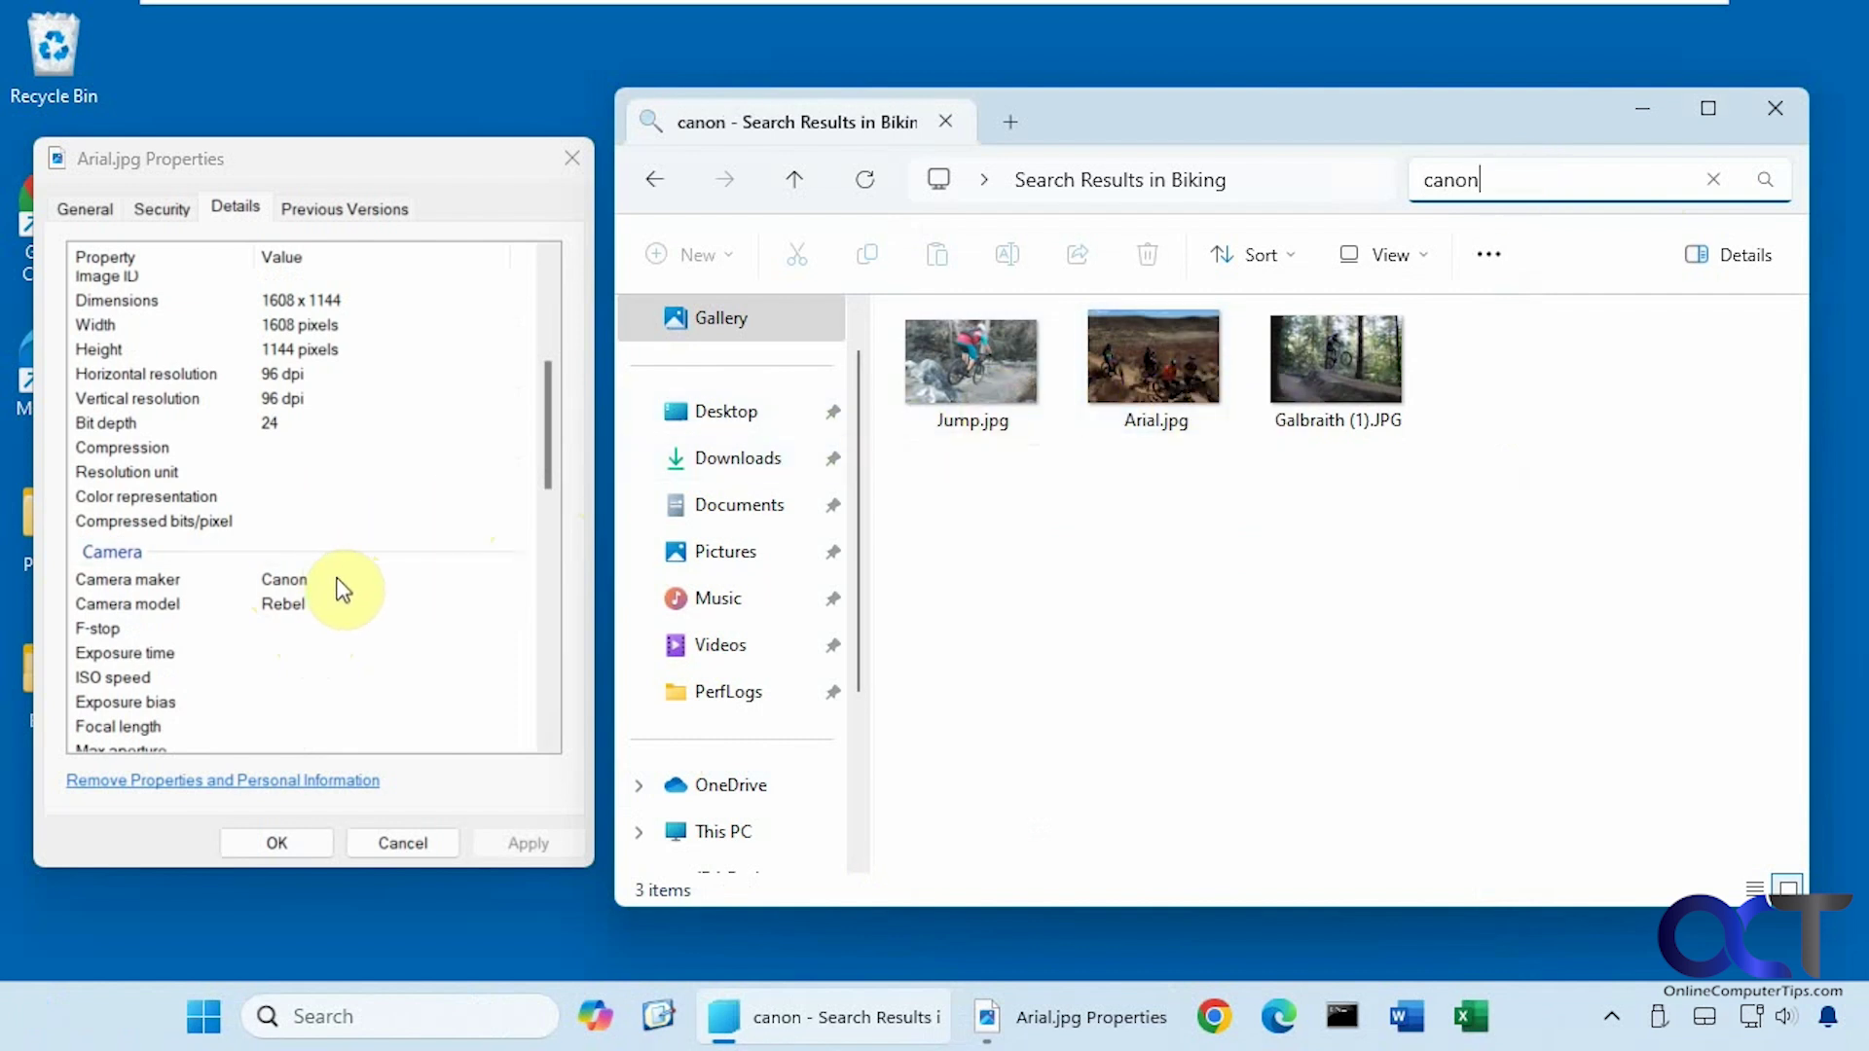
click(1712, 180)
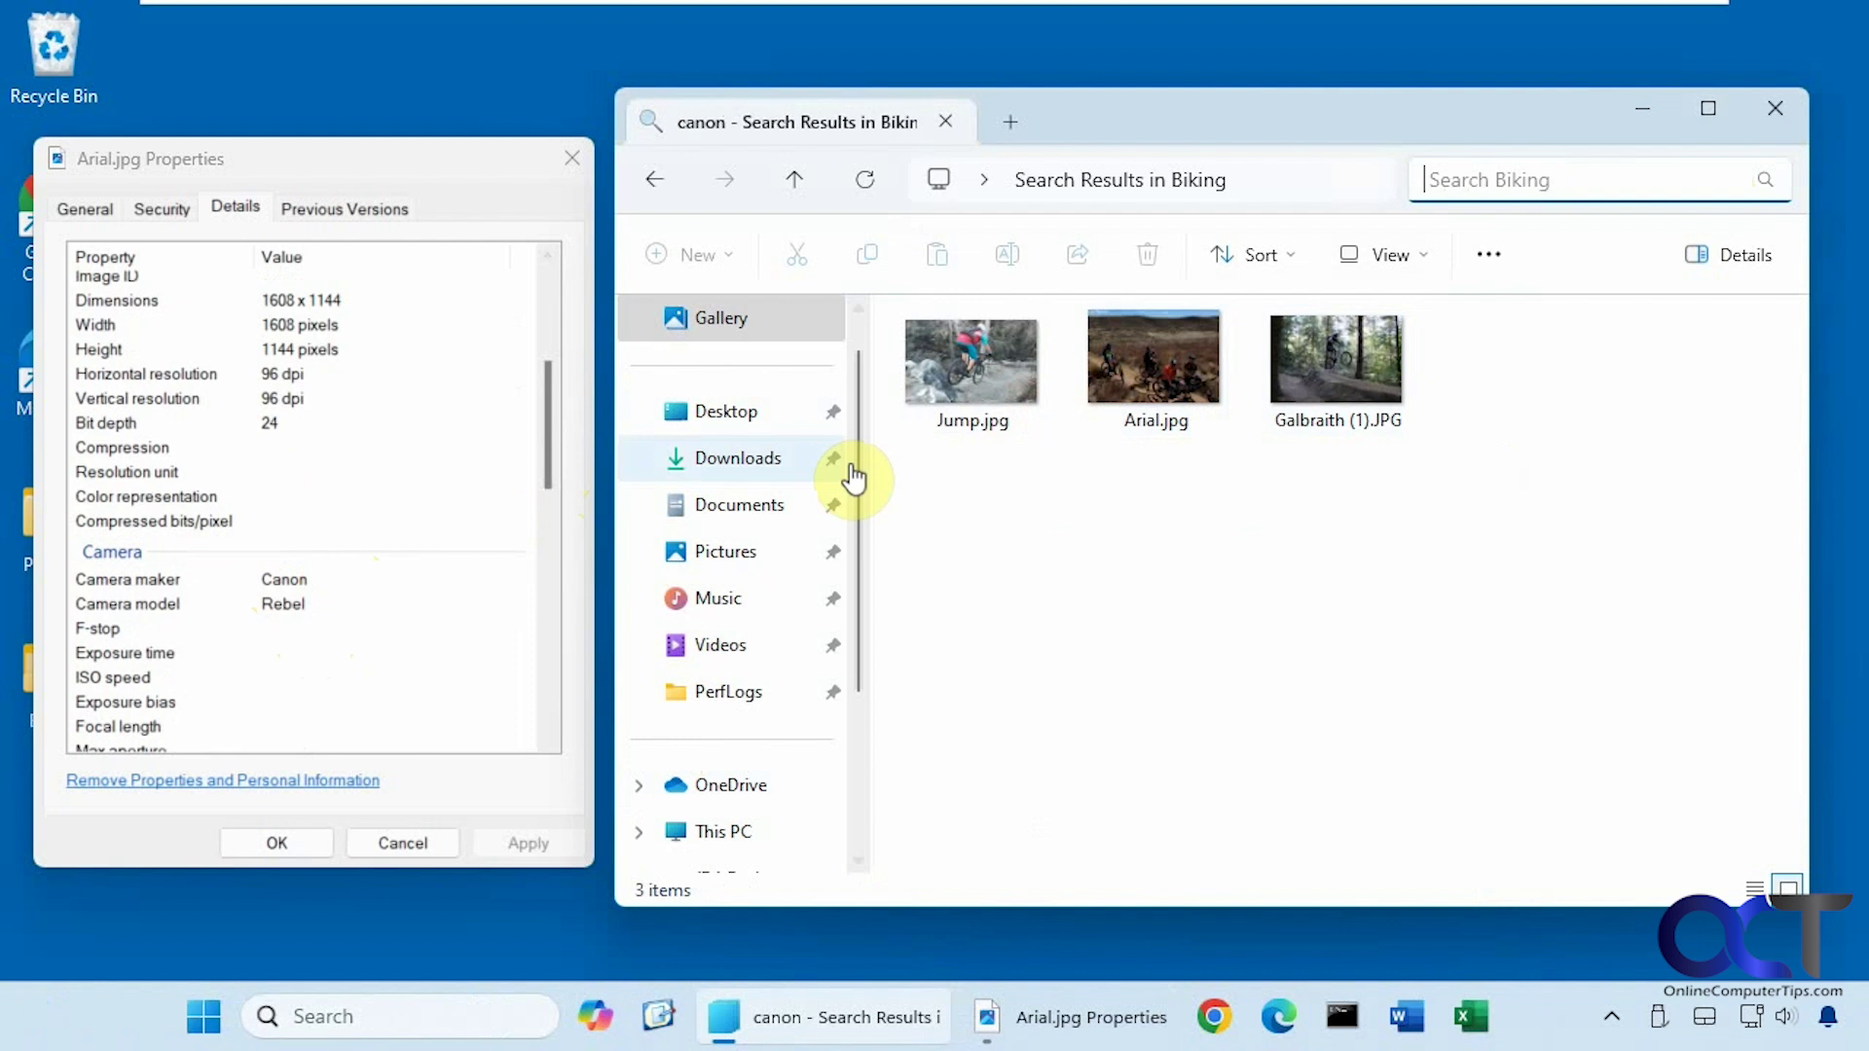
drag(541, 442, 542, 335)
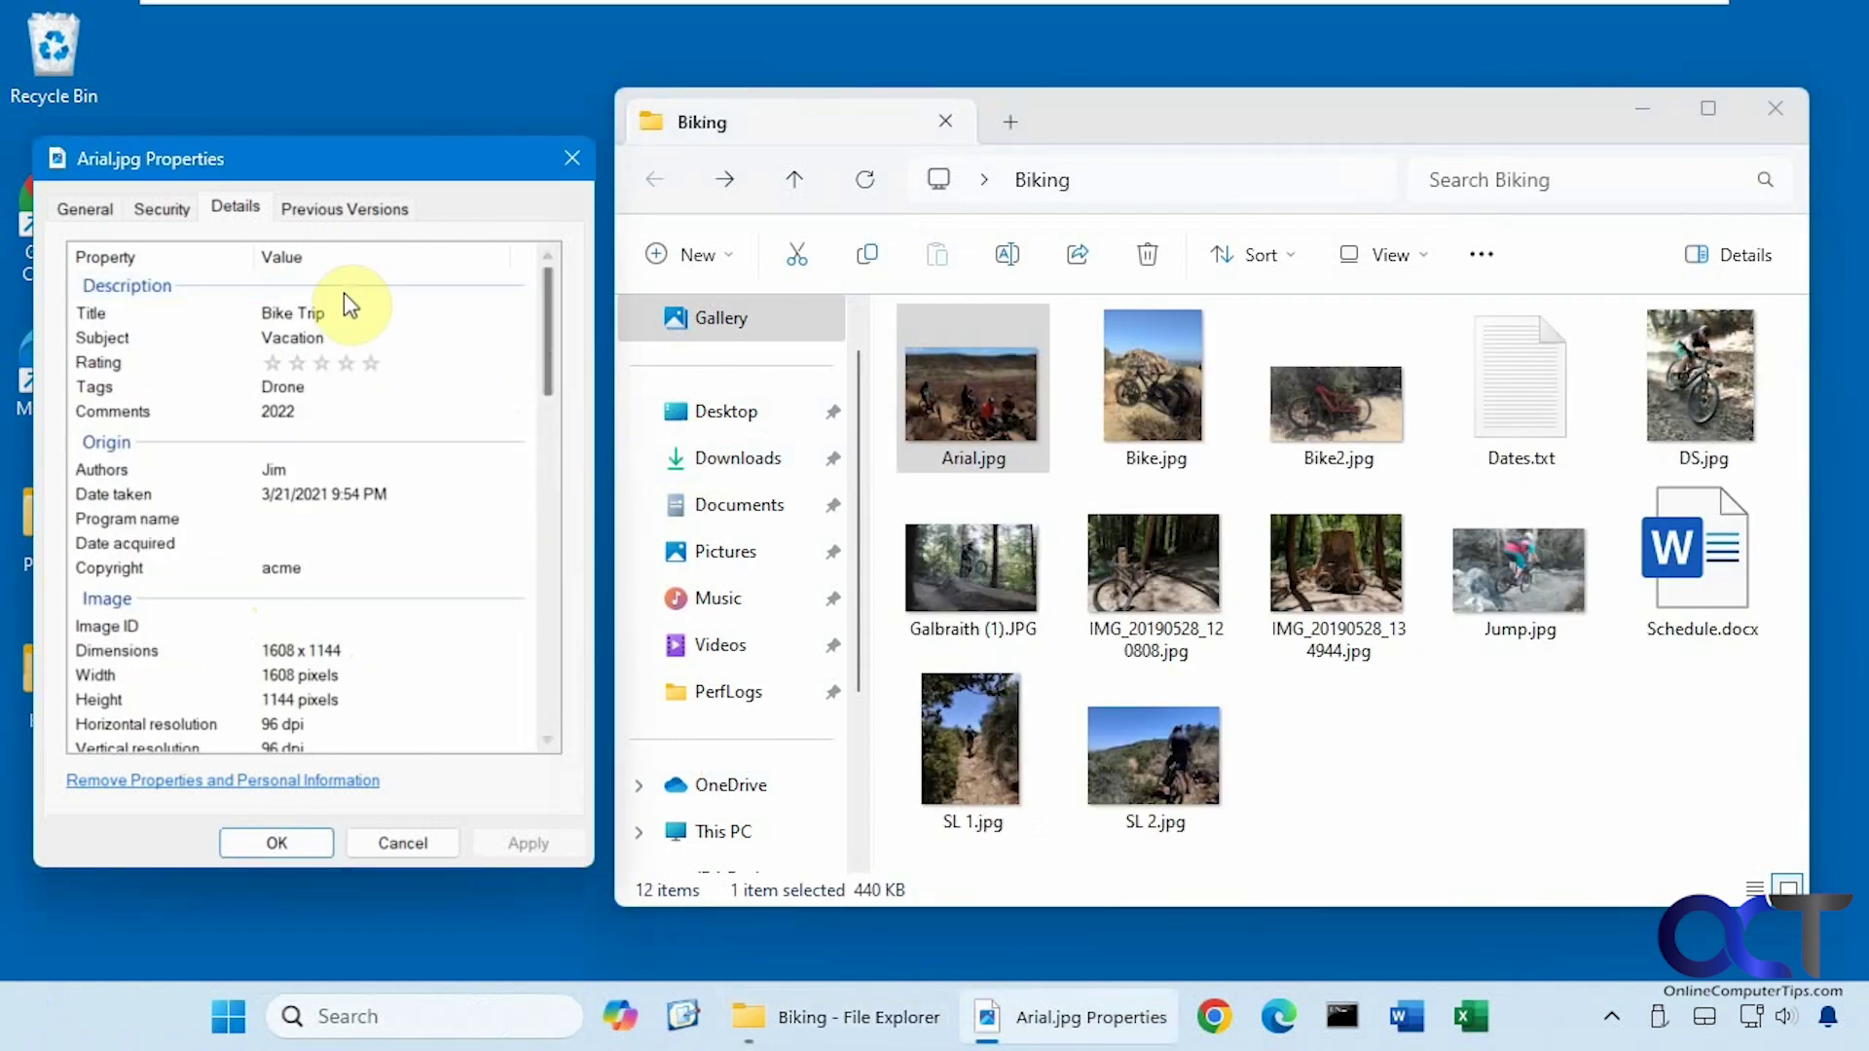
Search the Biking folder for 'bike trip', which matches four photos.
click(1561, 179)
text(bike trip)
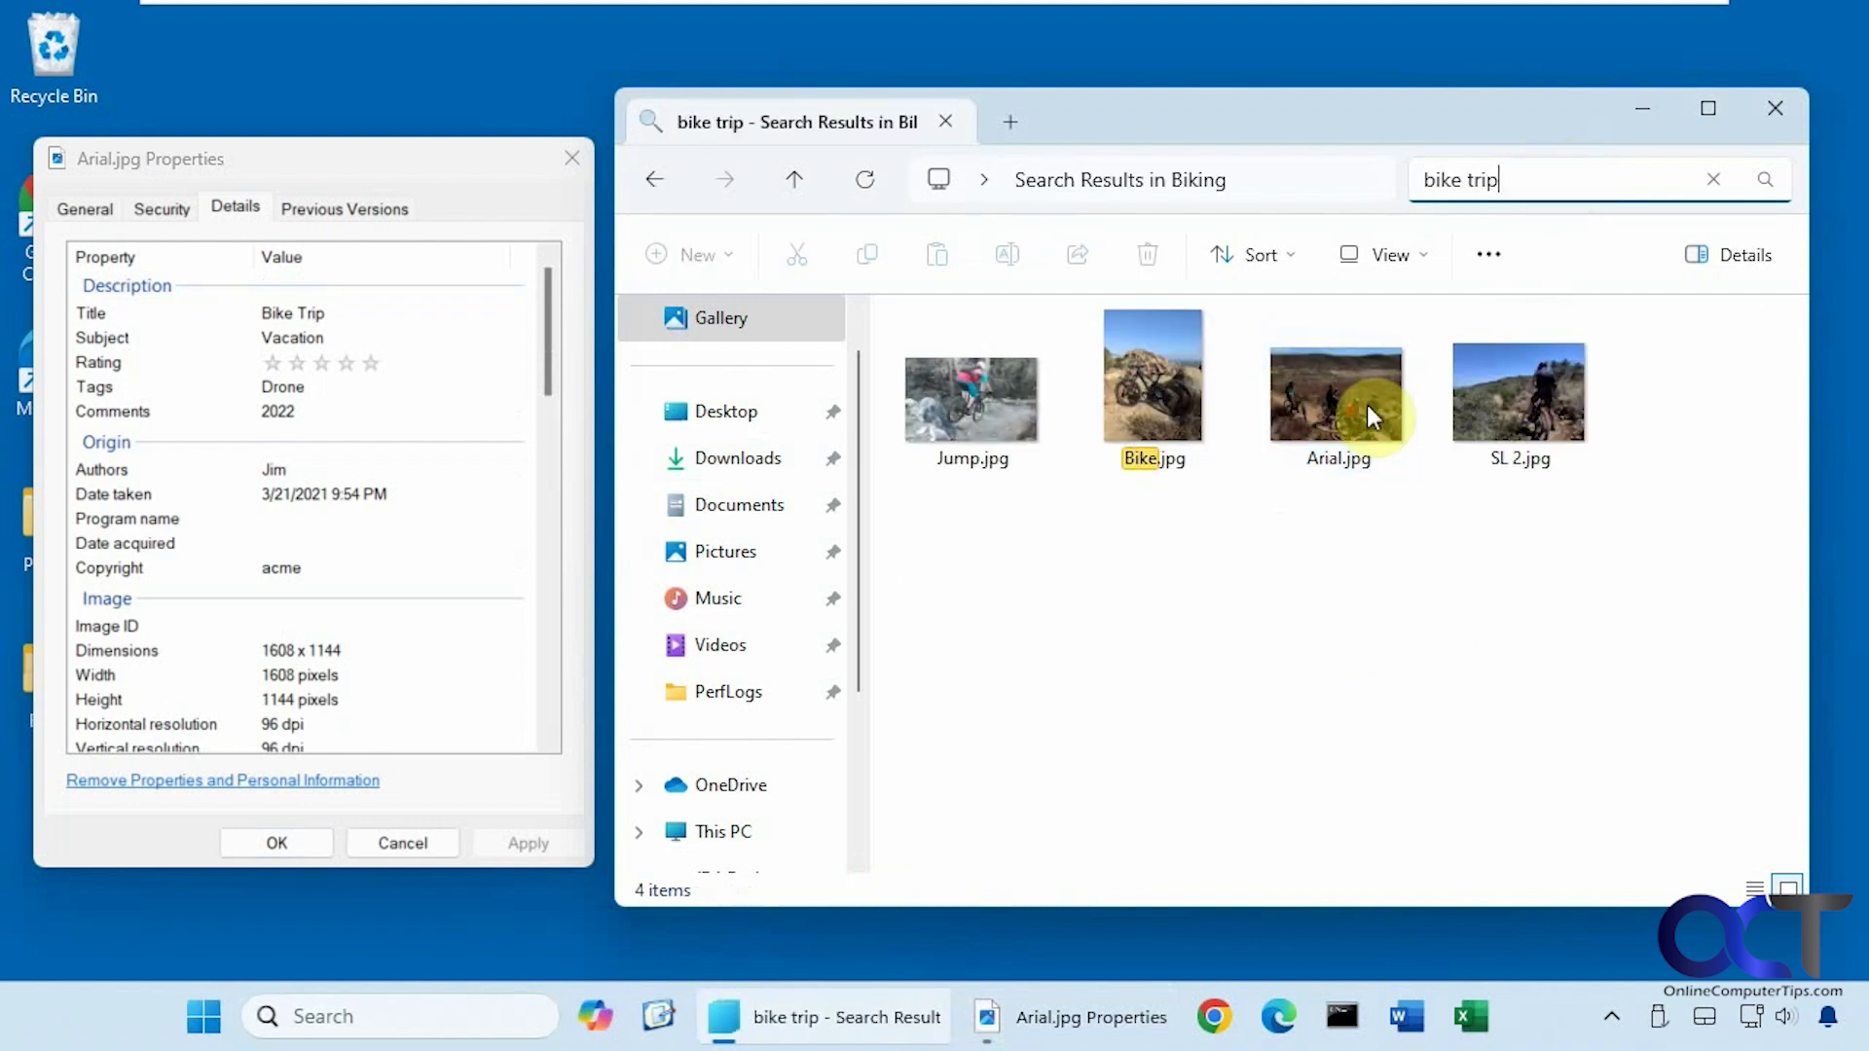
click(1467, 409)
Confirm SL 2.jpg's Bike Trip title in its Details, then clear the search.
right_click(1466, 409)
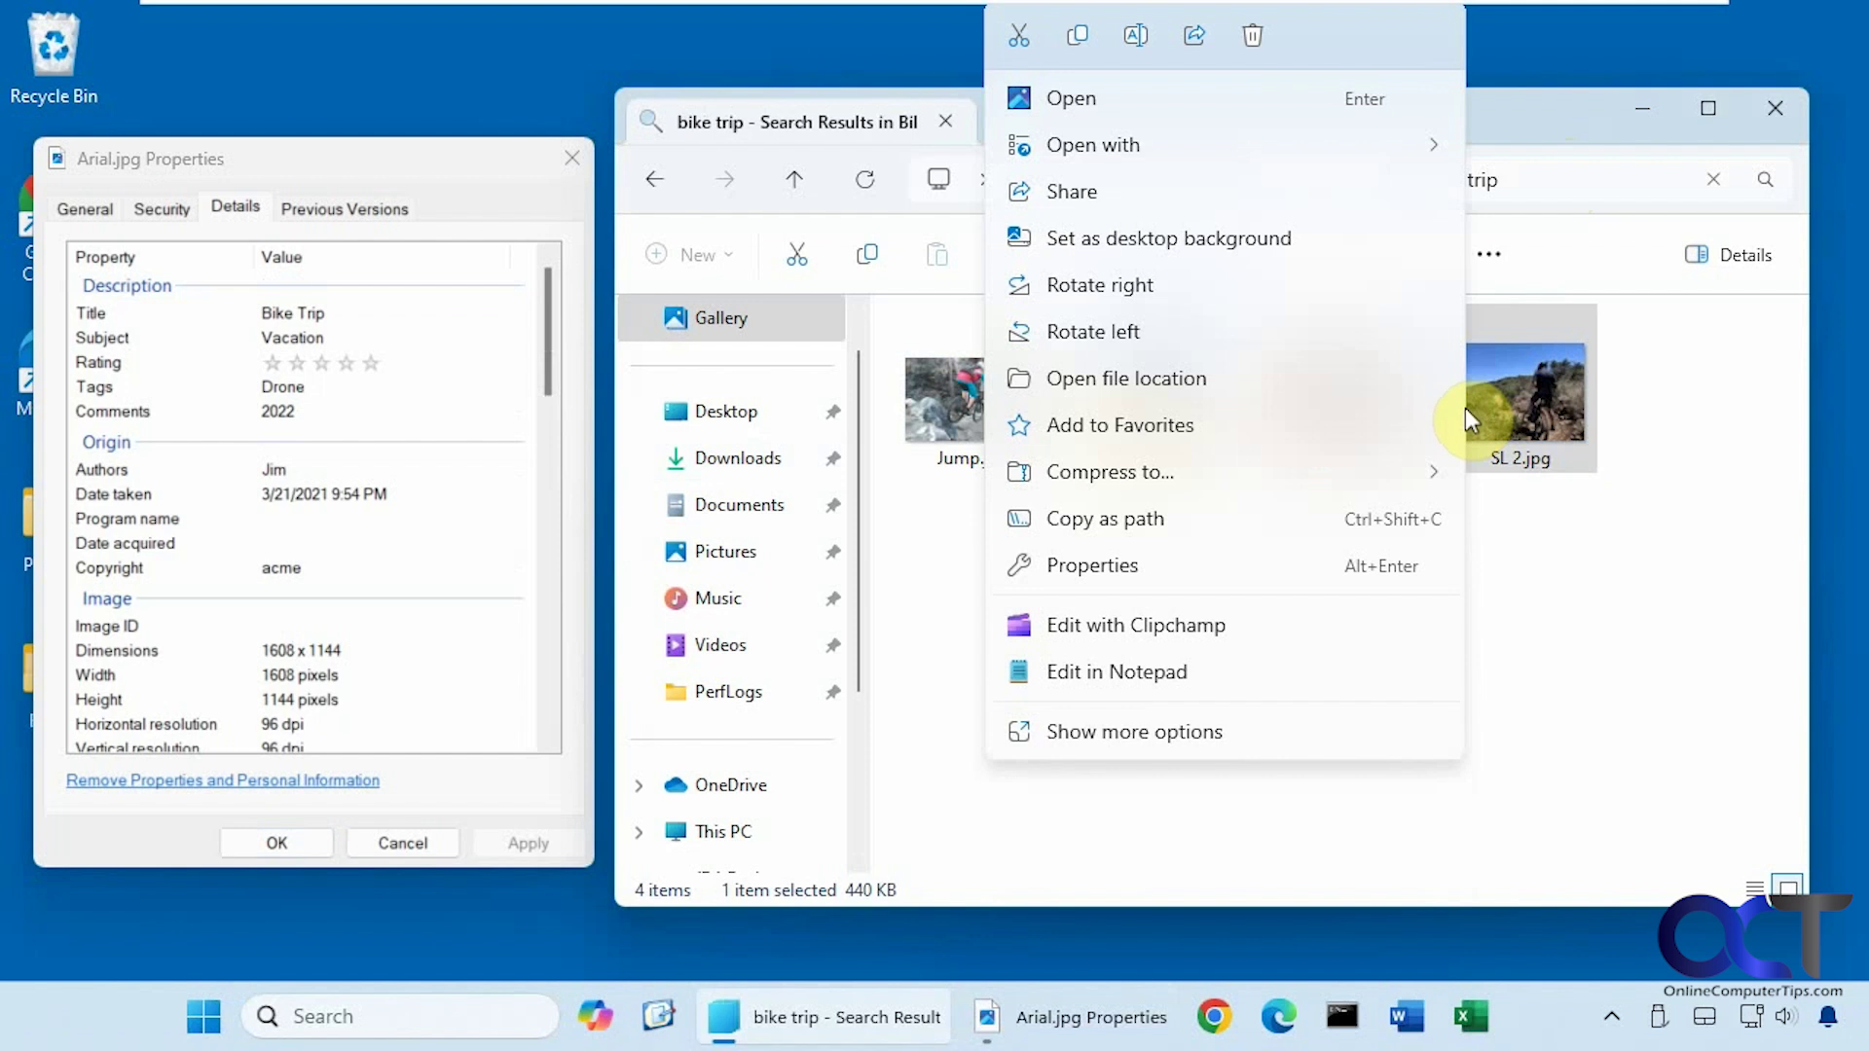
click(1164, 562)
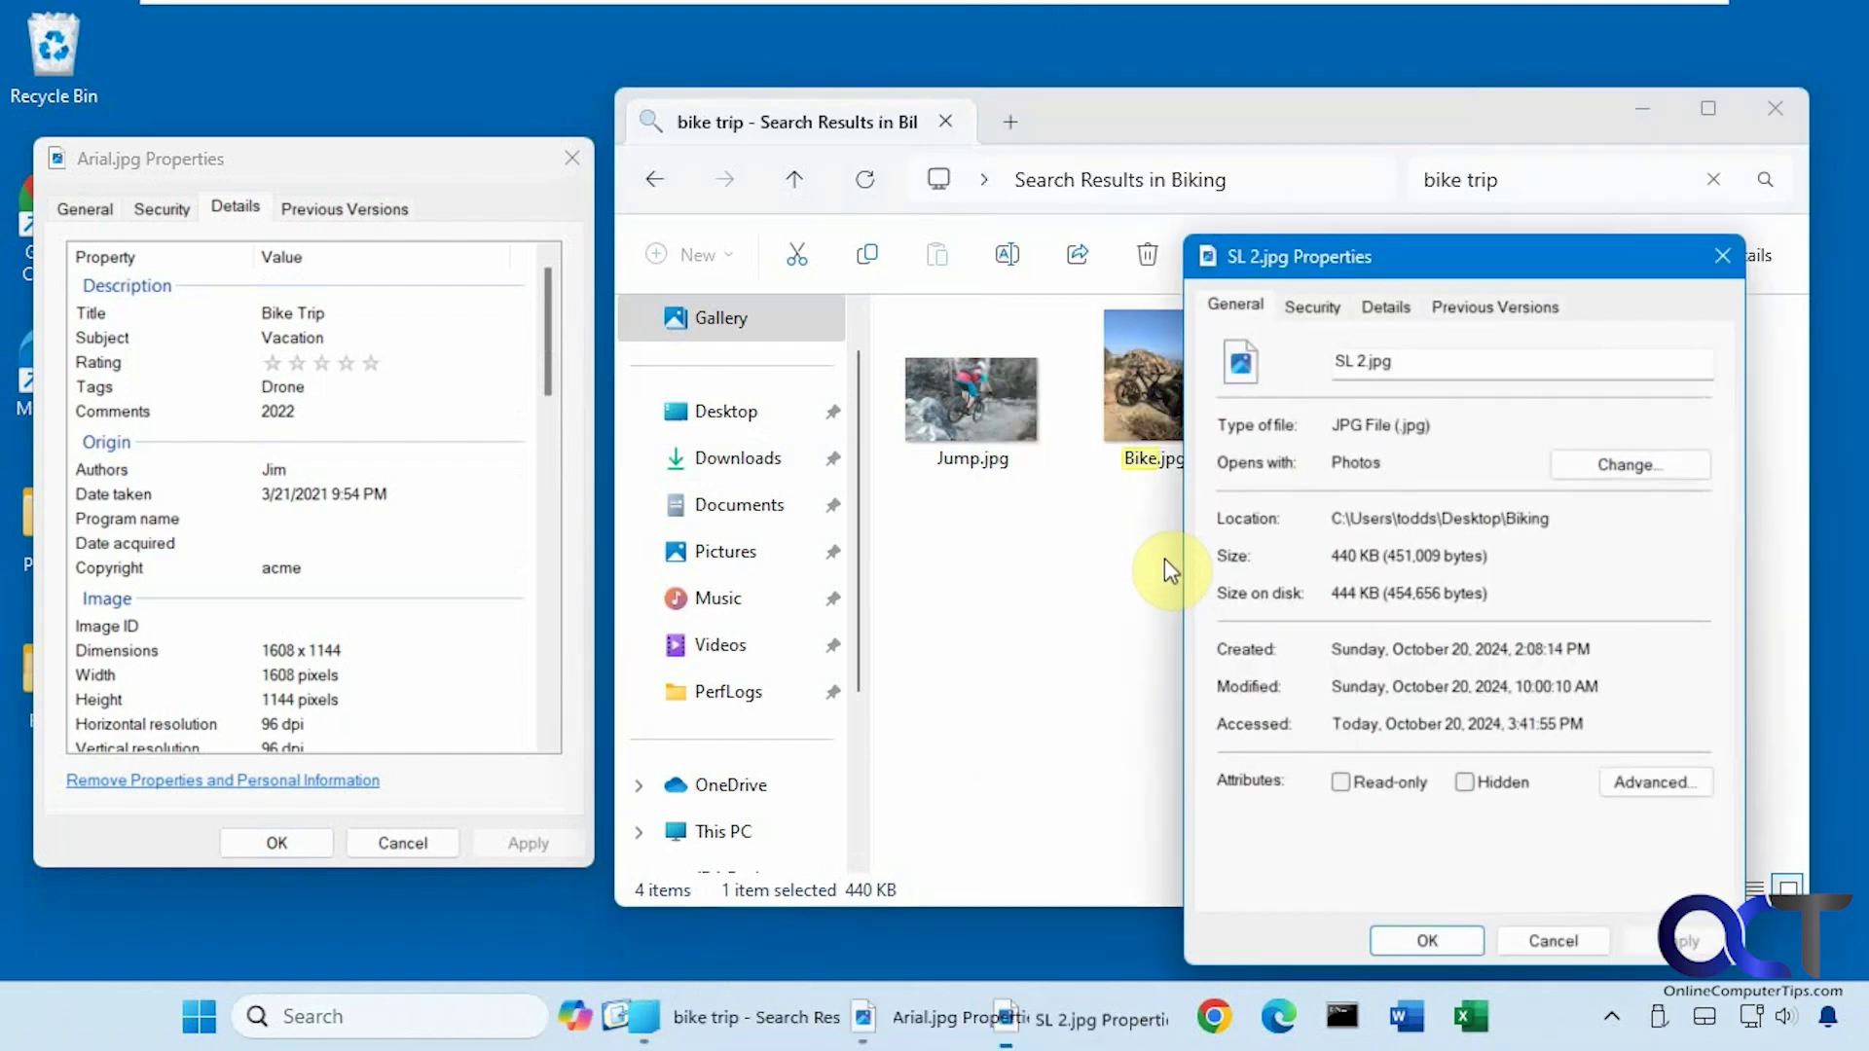
click(1388, 307)
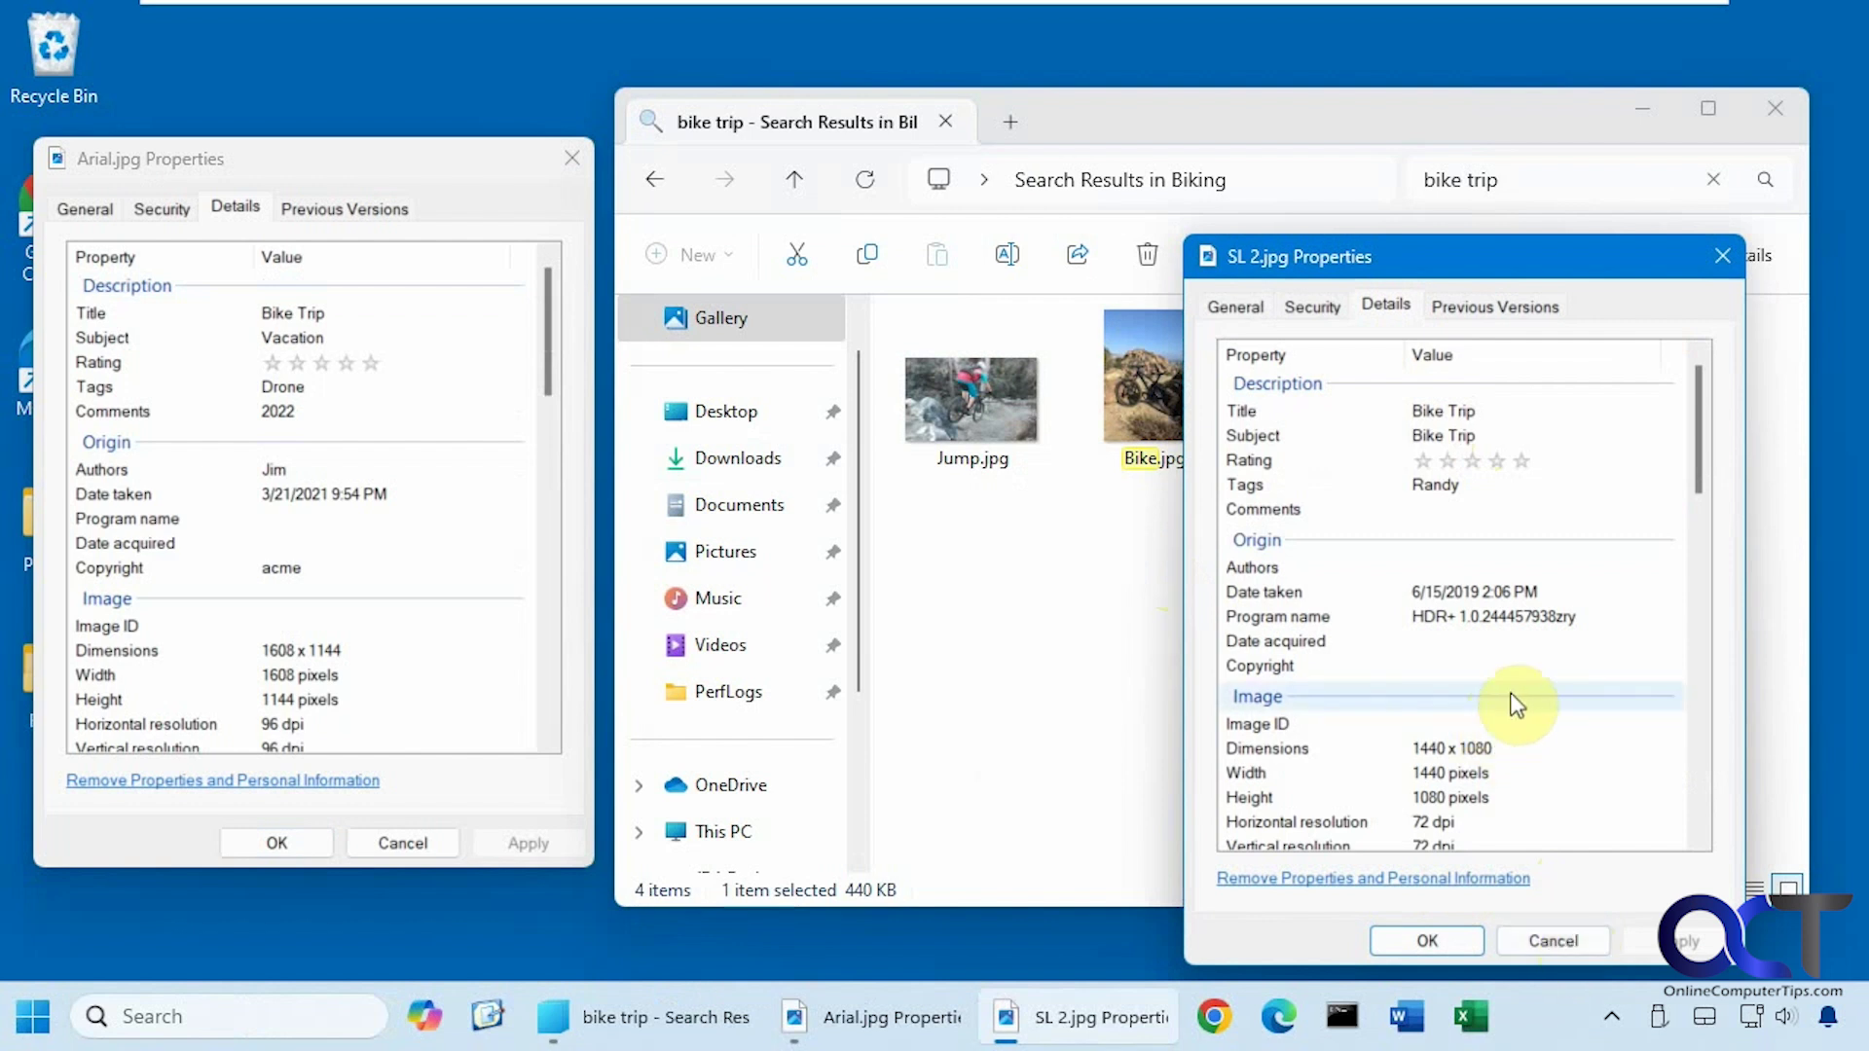
scroll(1525, 694, down, 2)
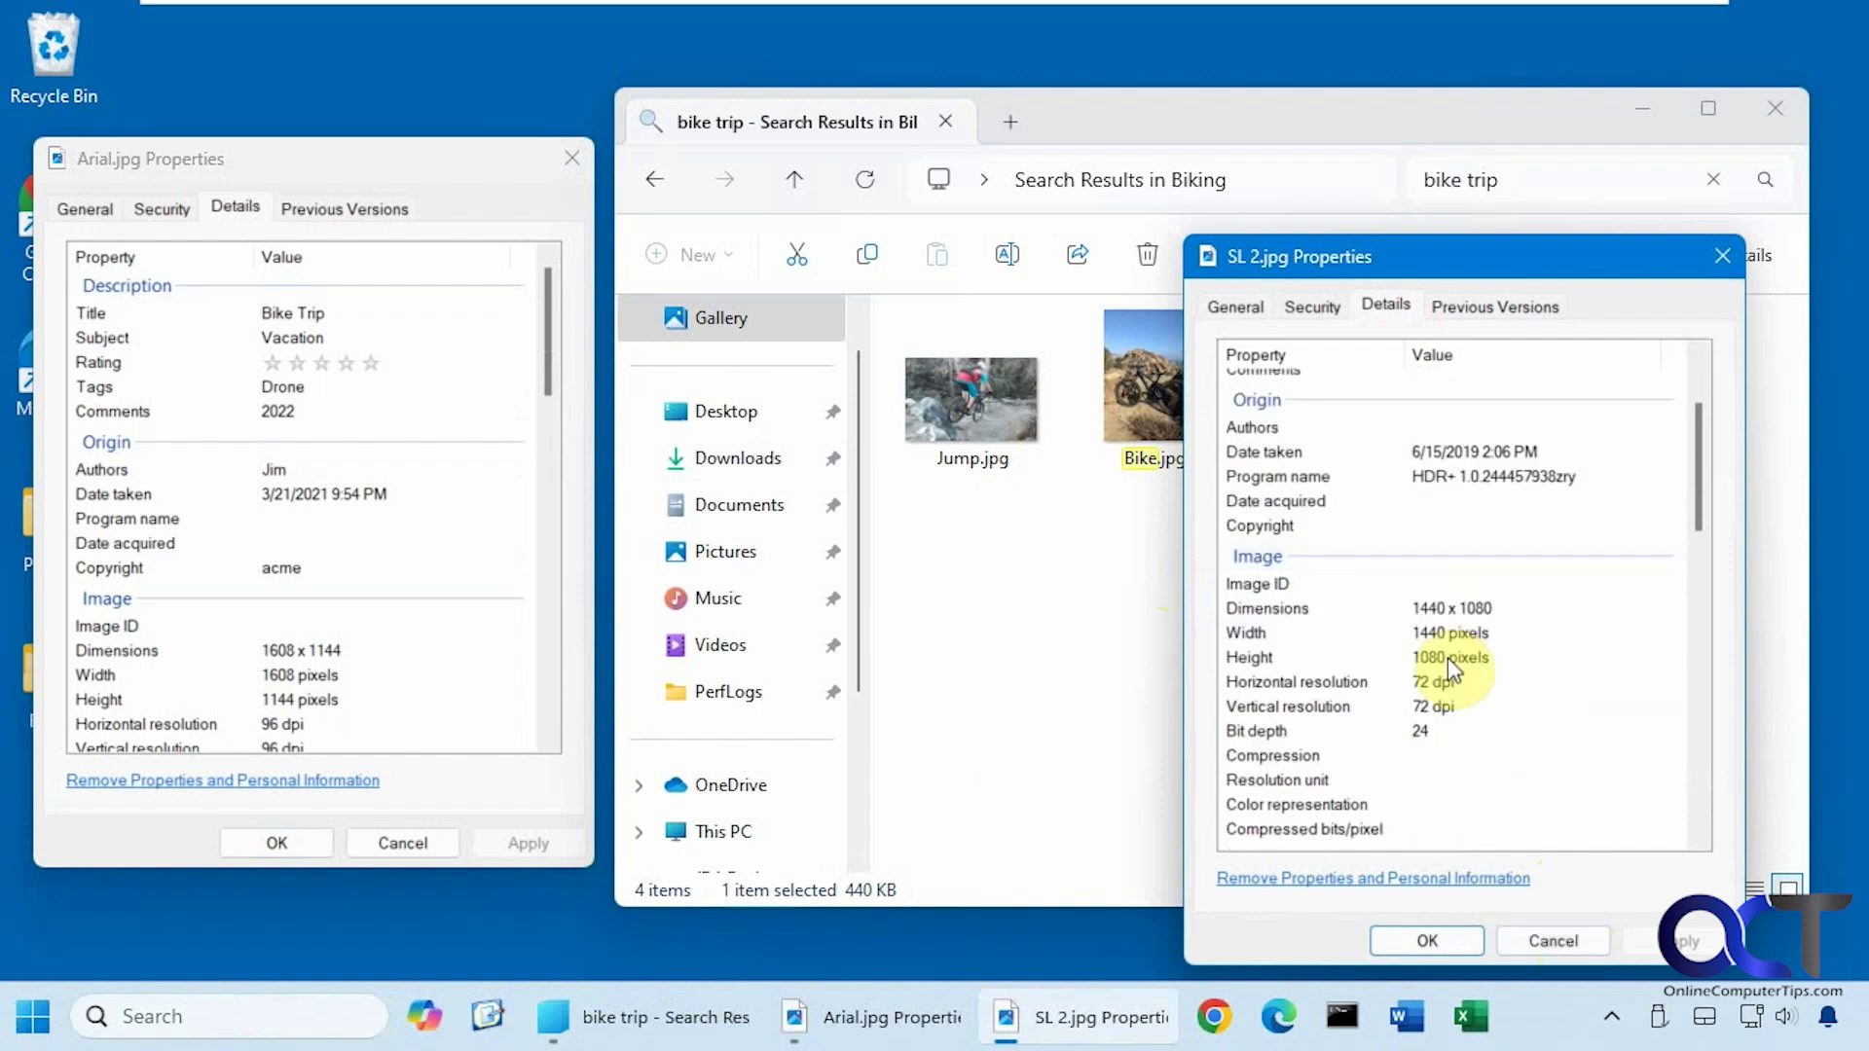
click(1526, 938)
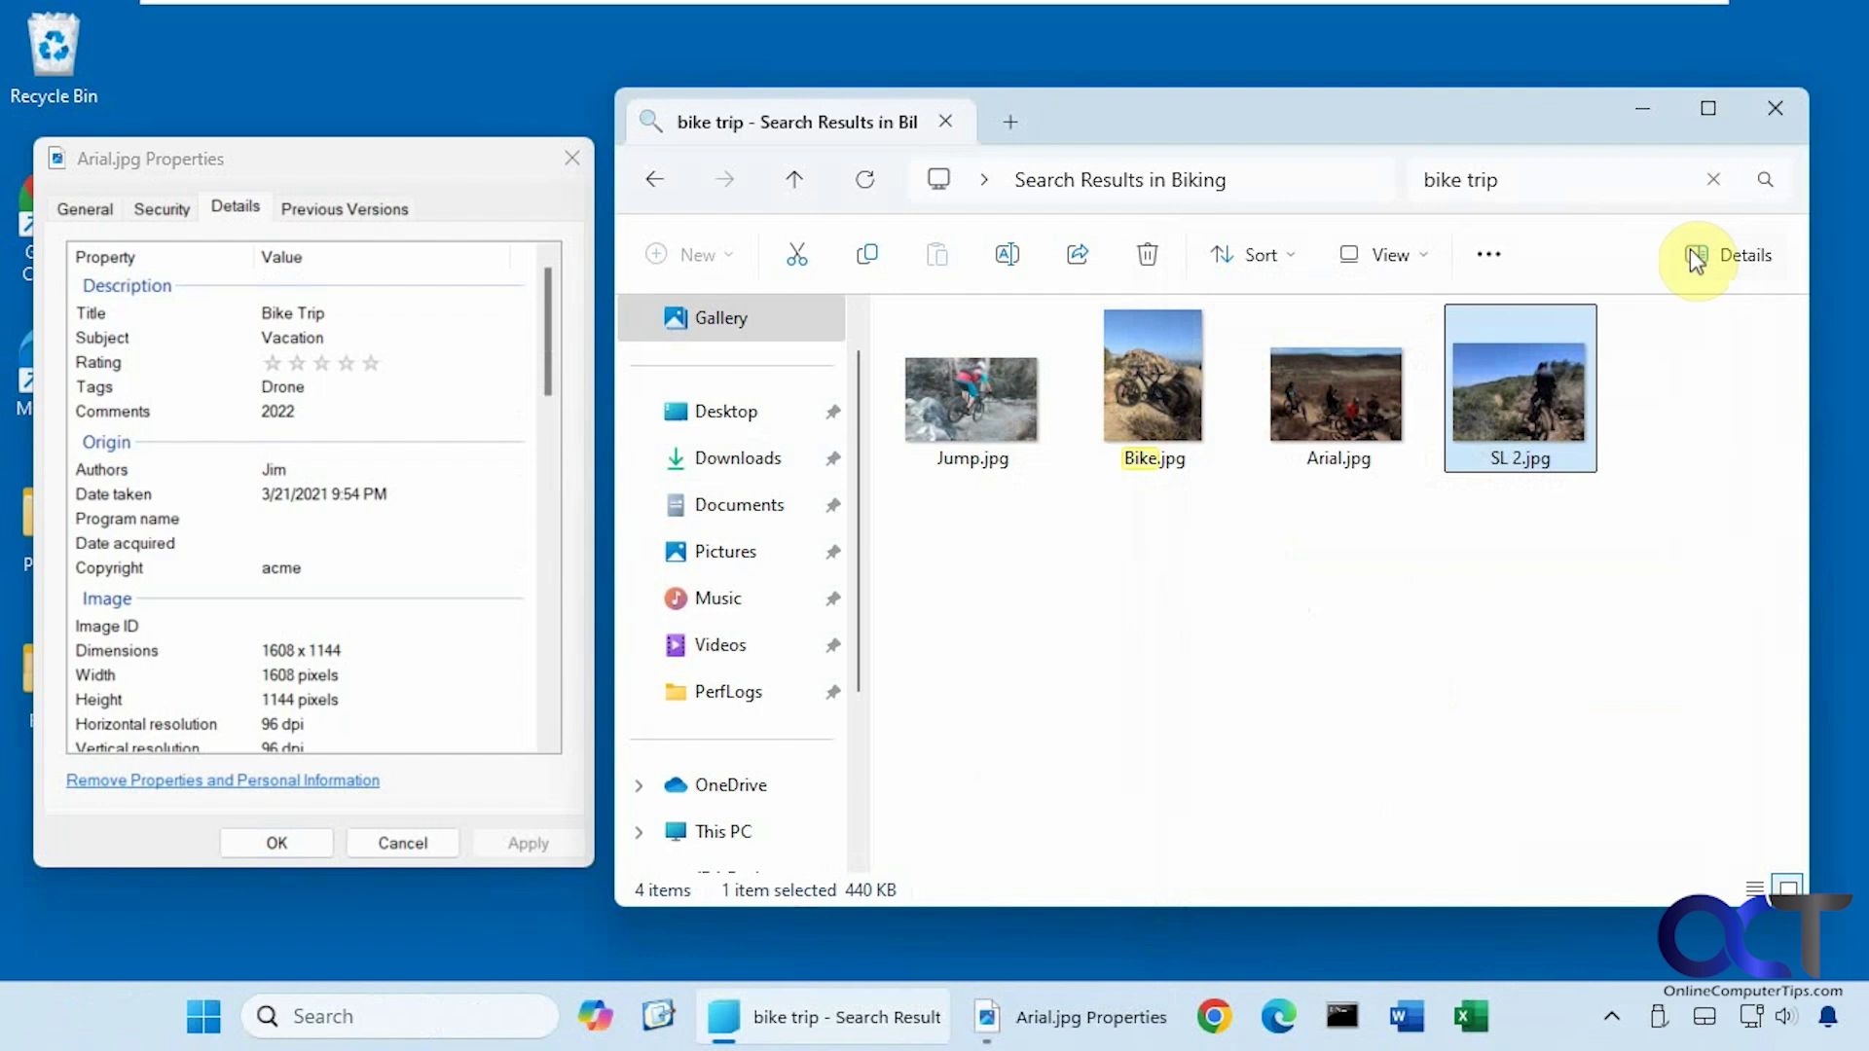
click(1713, 183)
Search for 24 and read IMG_20190528_120808.jpg's Program name in its Details properties.
text(24)
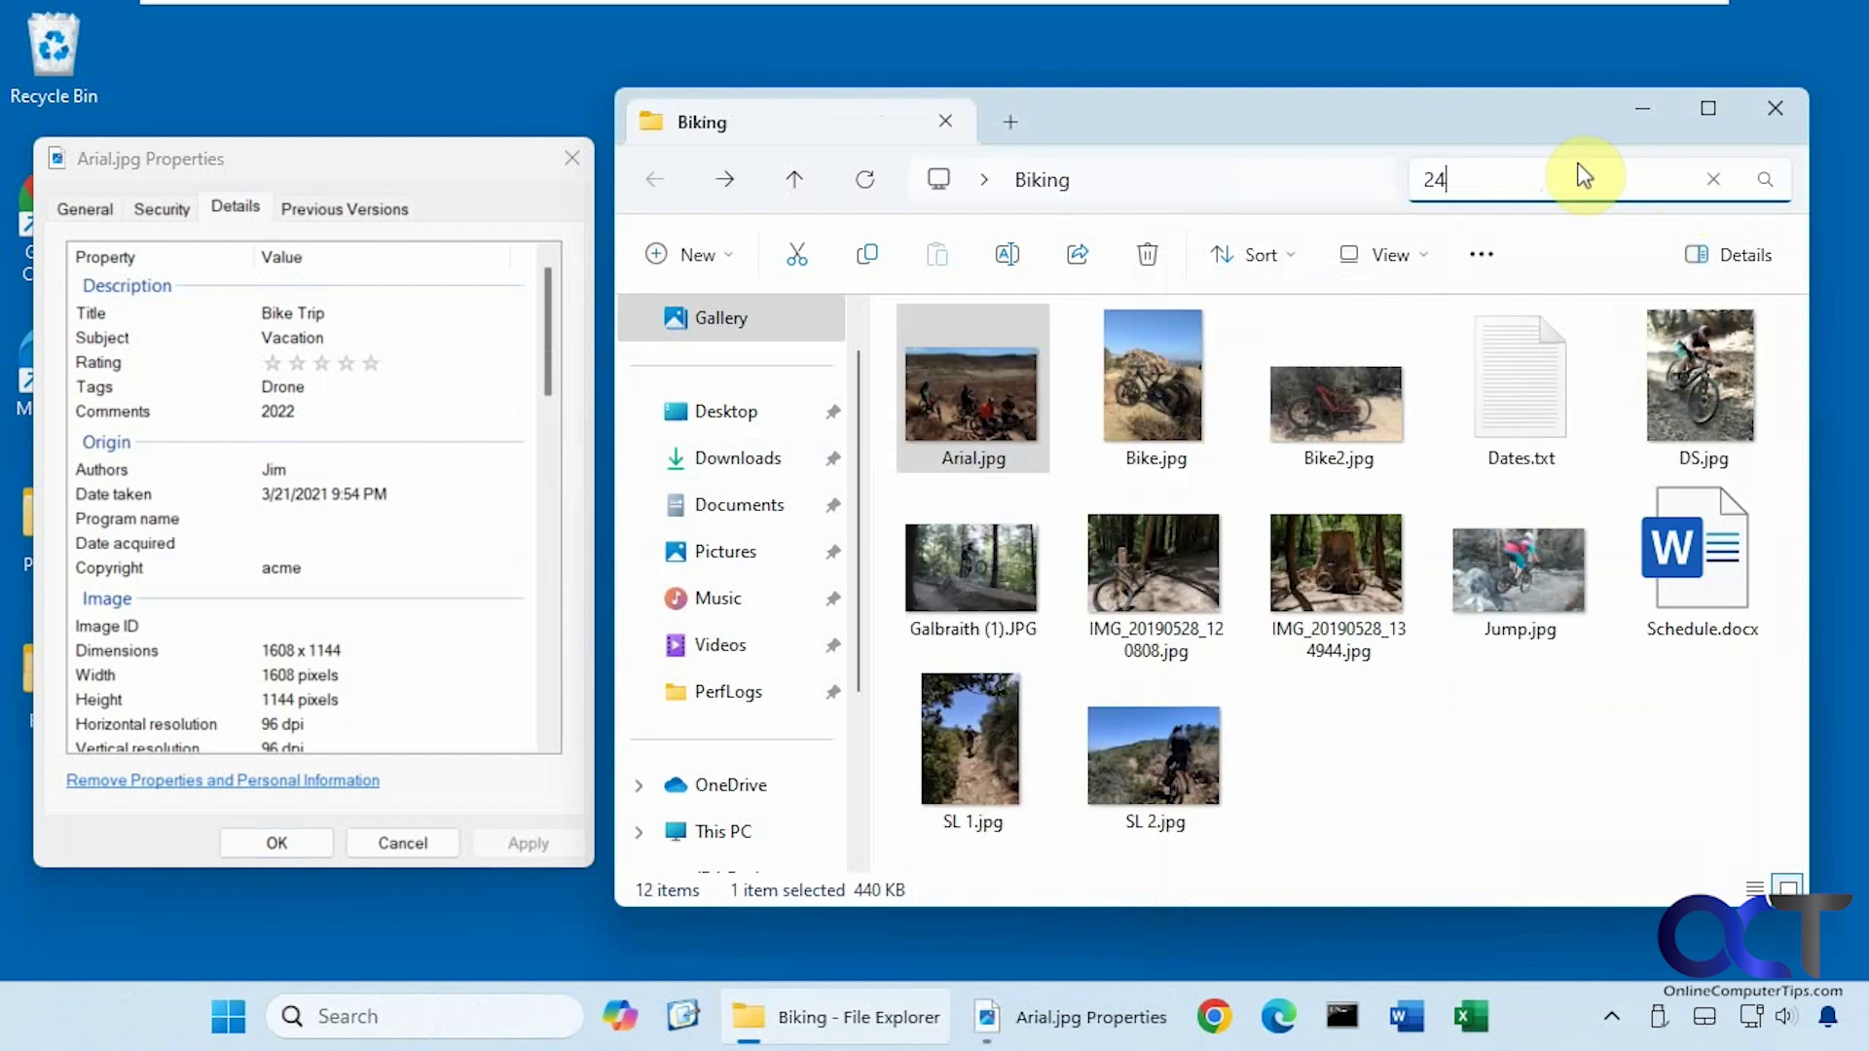
key(Return)
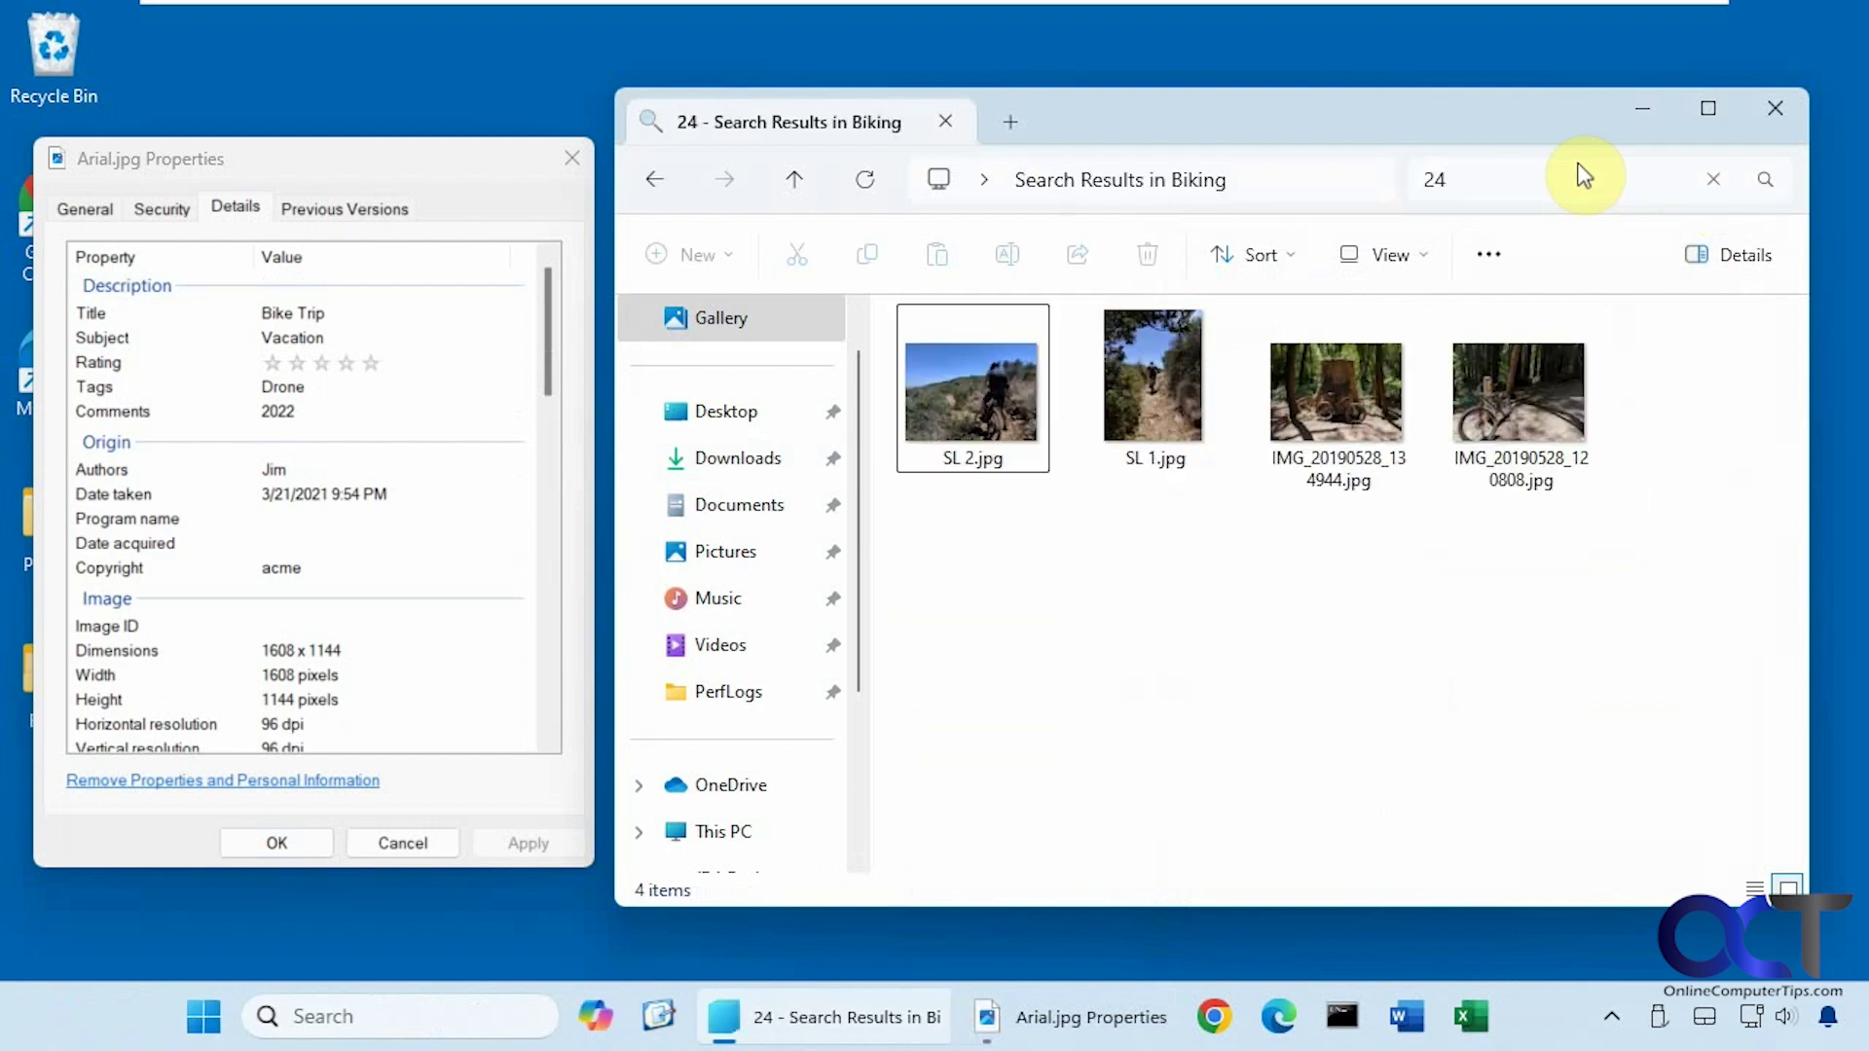
click(1486, 435)
right_click(1485, 435)
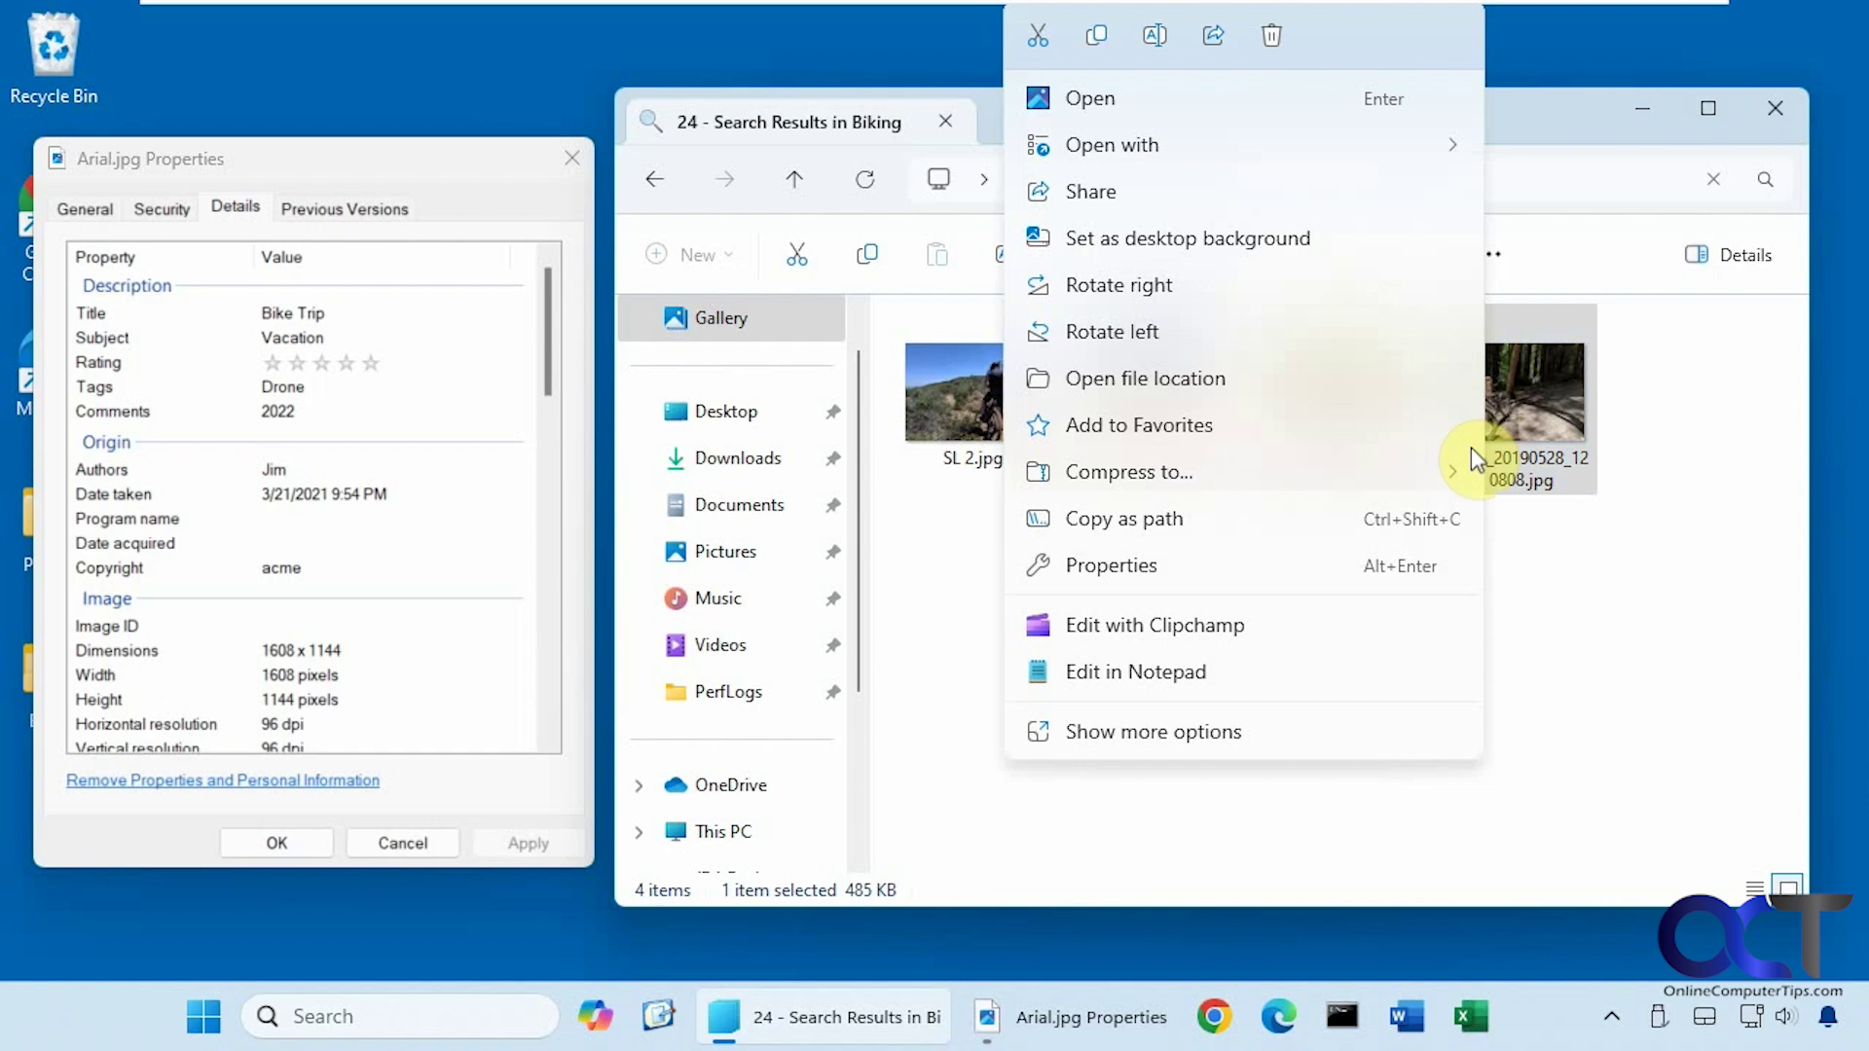
click(1188, 565)
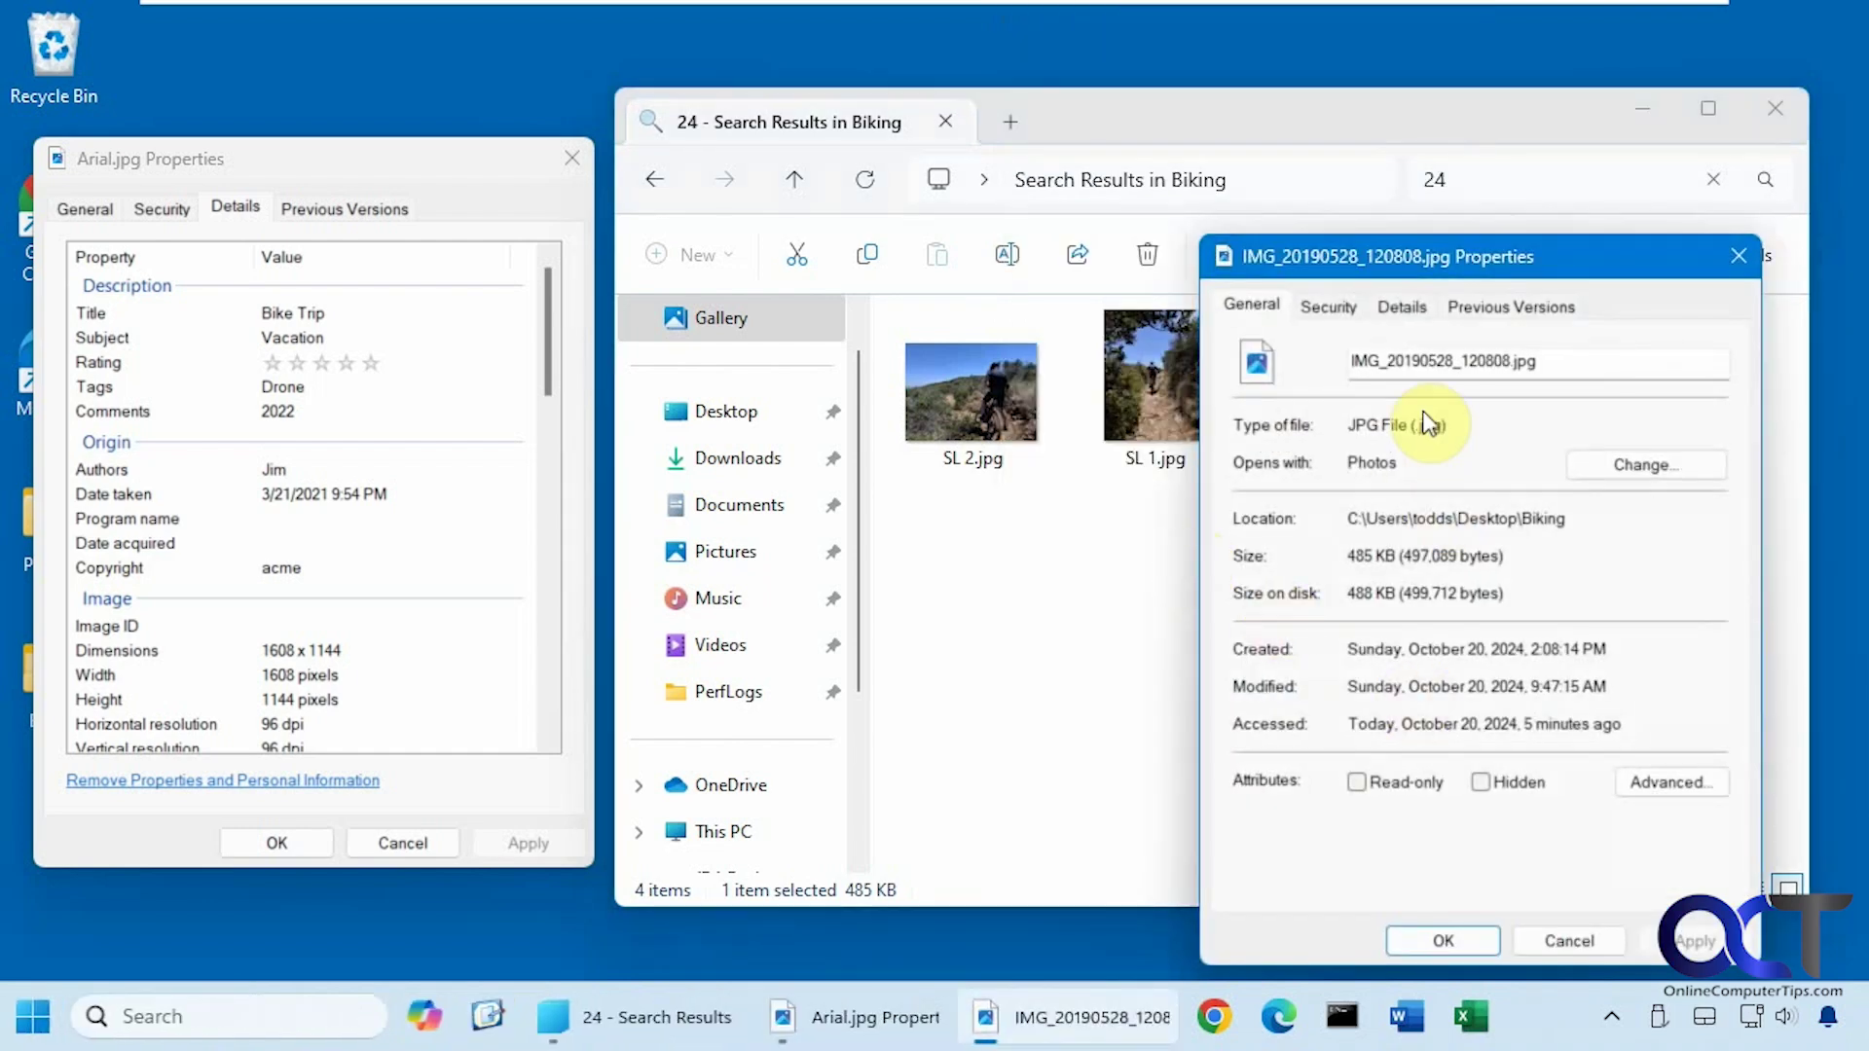
click(1406, 309)
scroll(1471, 609, down, 3)
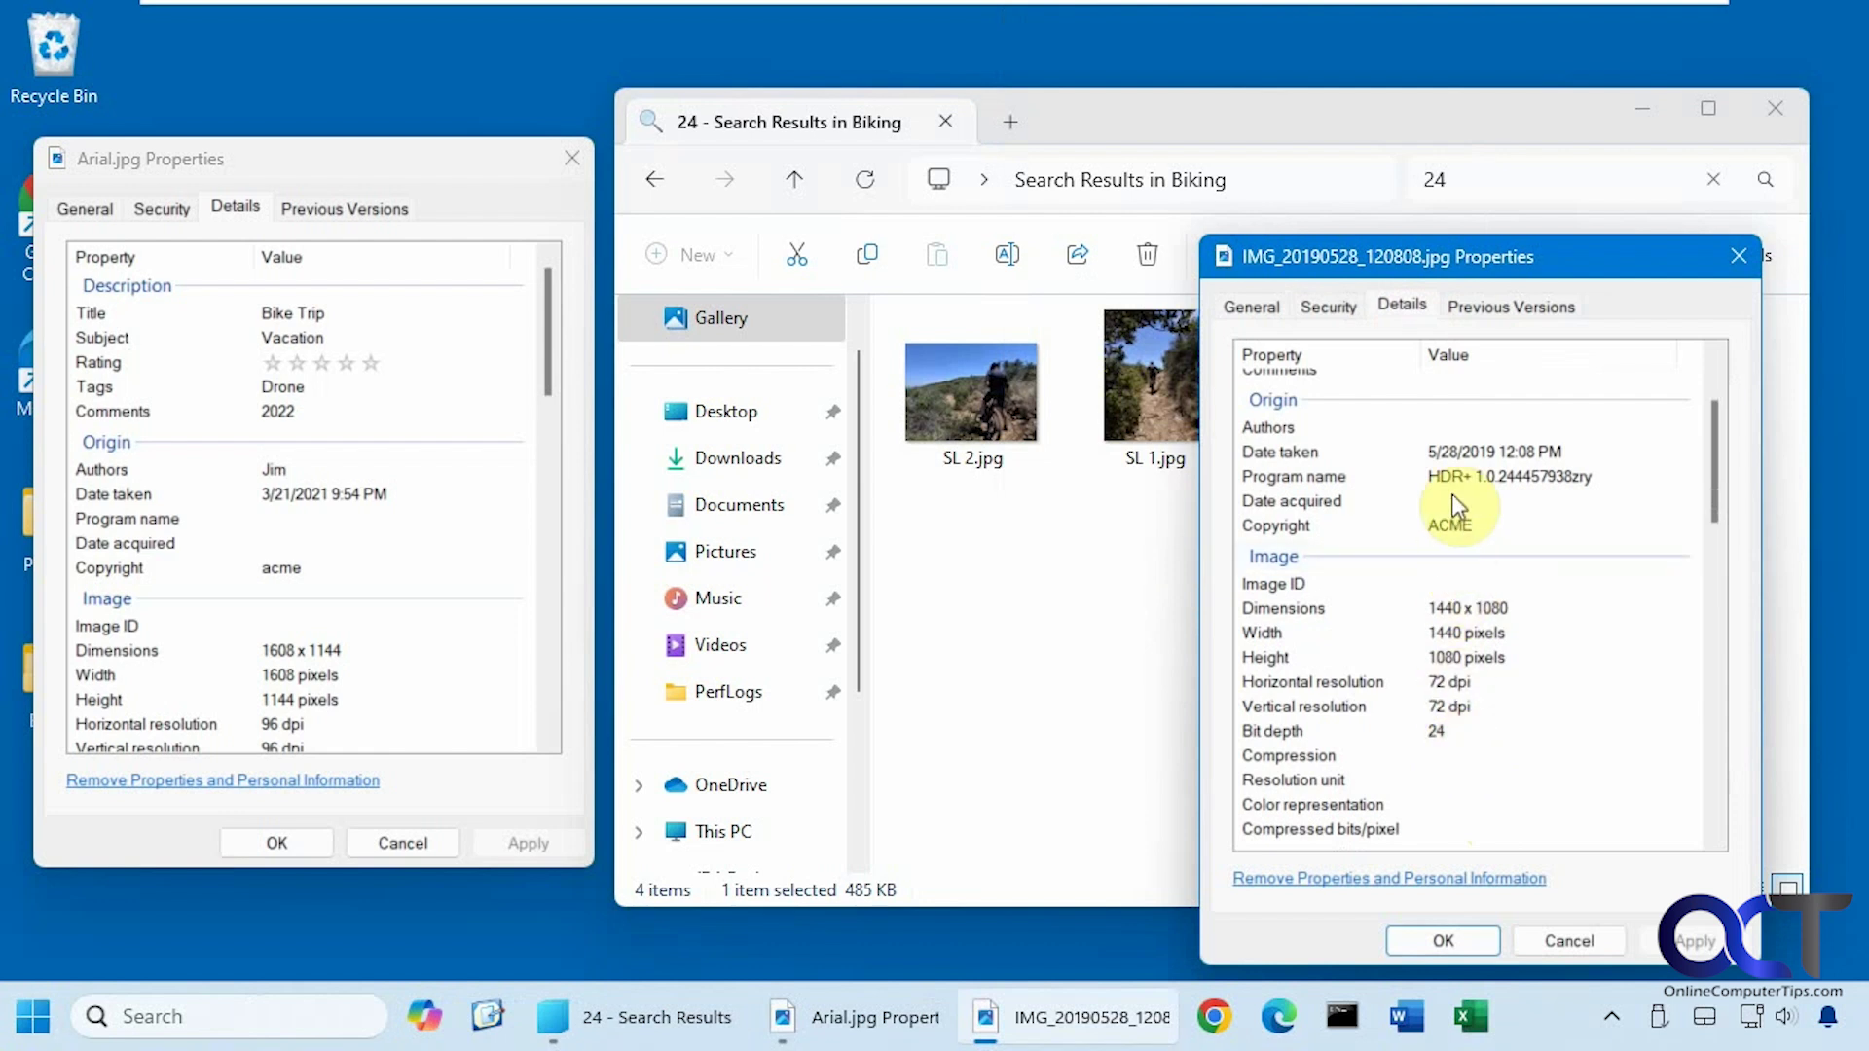
click(1566, 935)
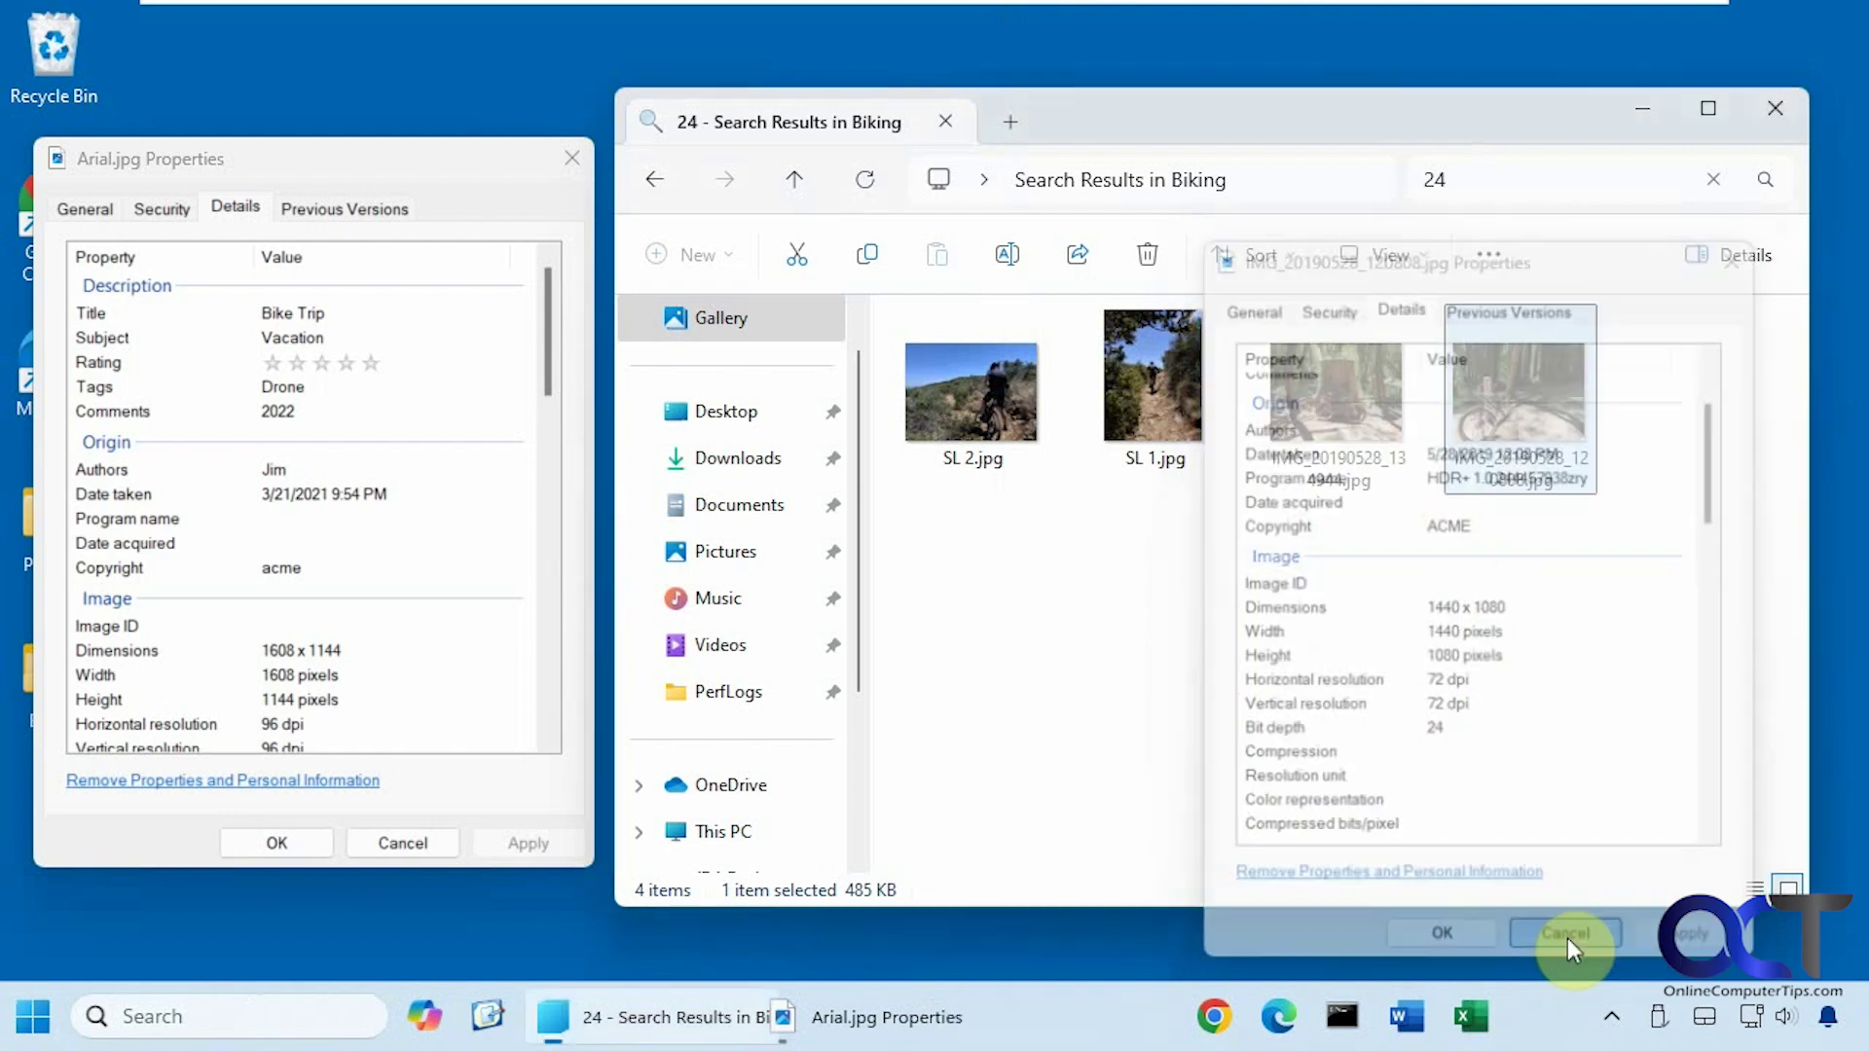
Replace the search with HDR+, listing the six matching photos.
click(1710, 179)
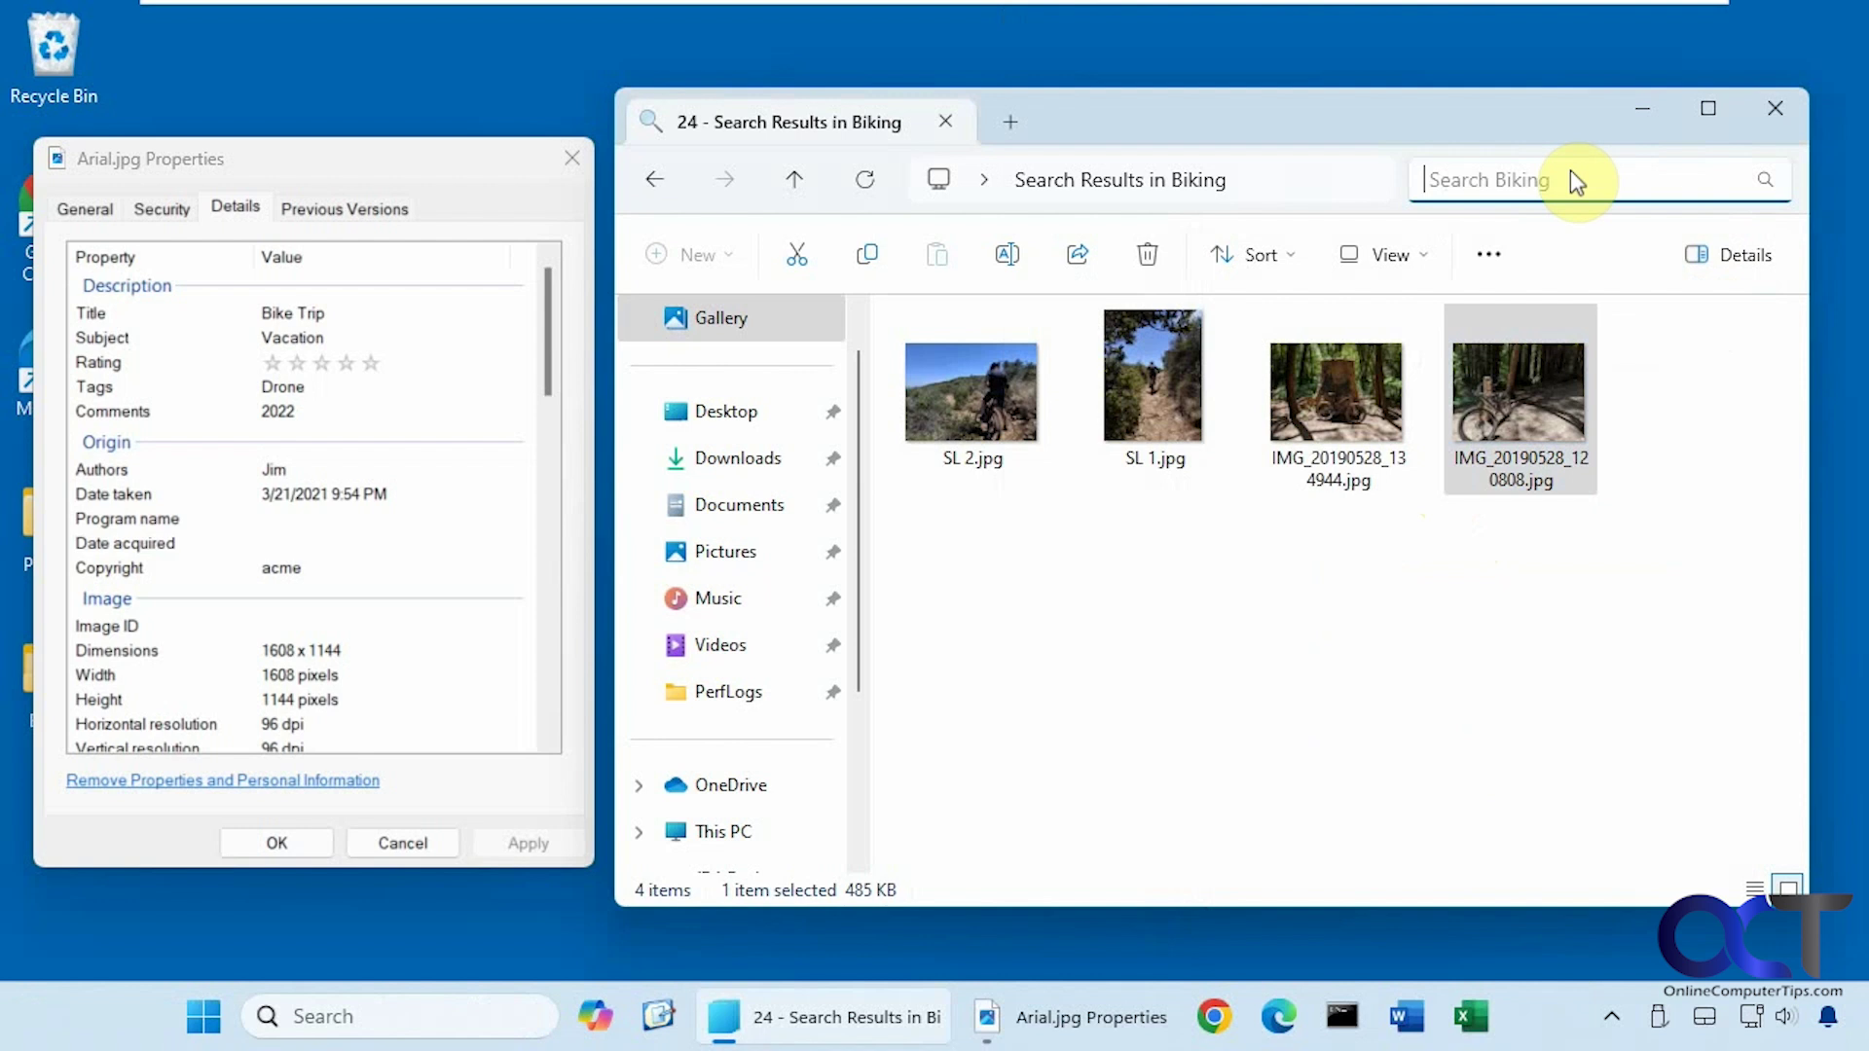
text(HDR+)
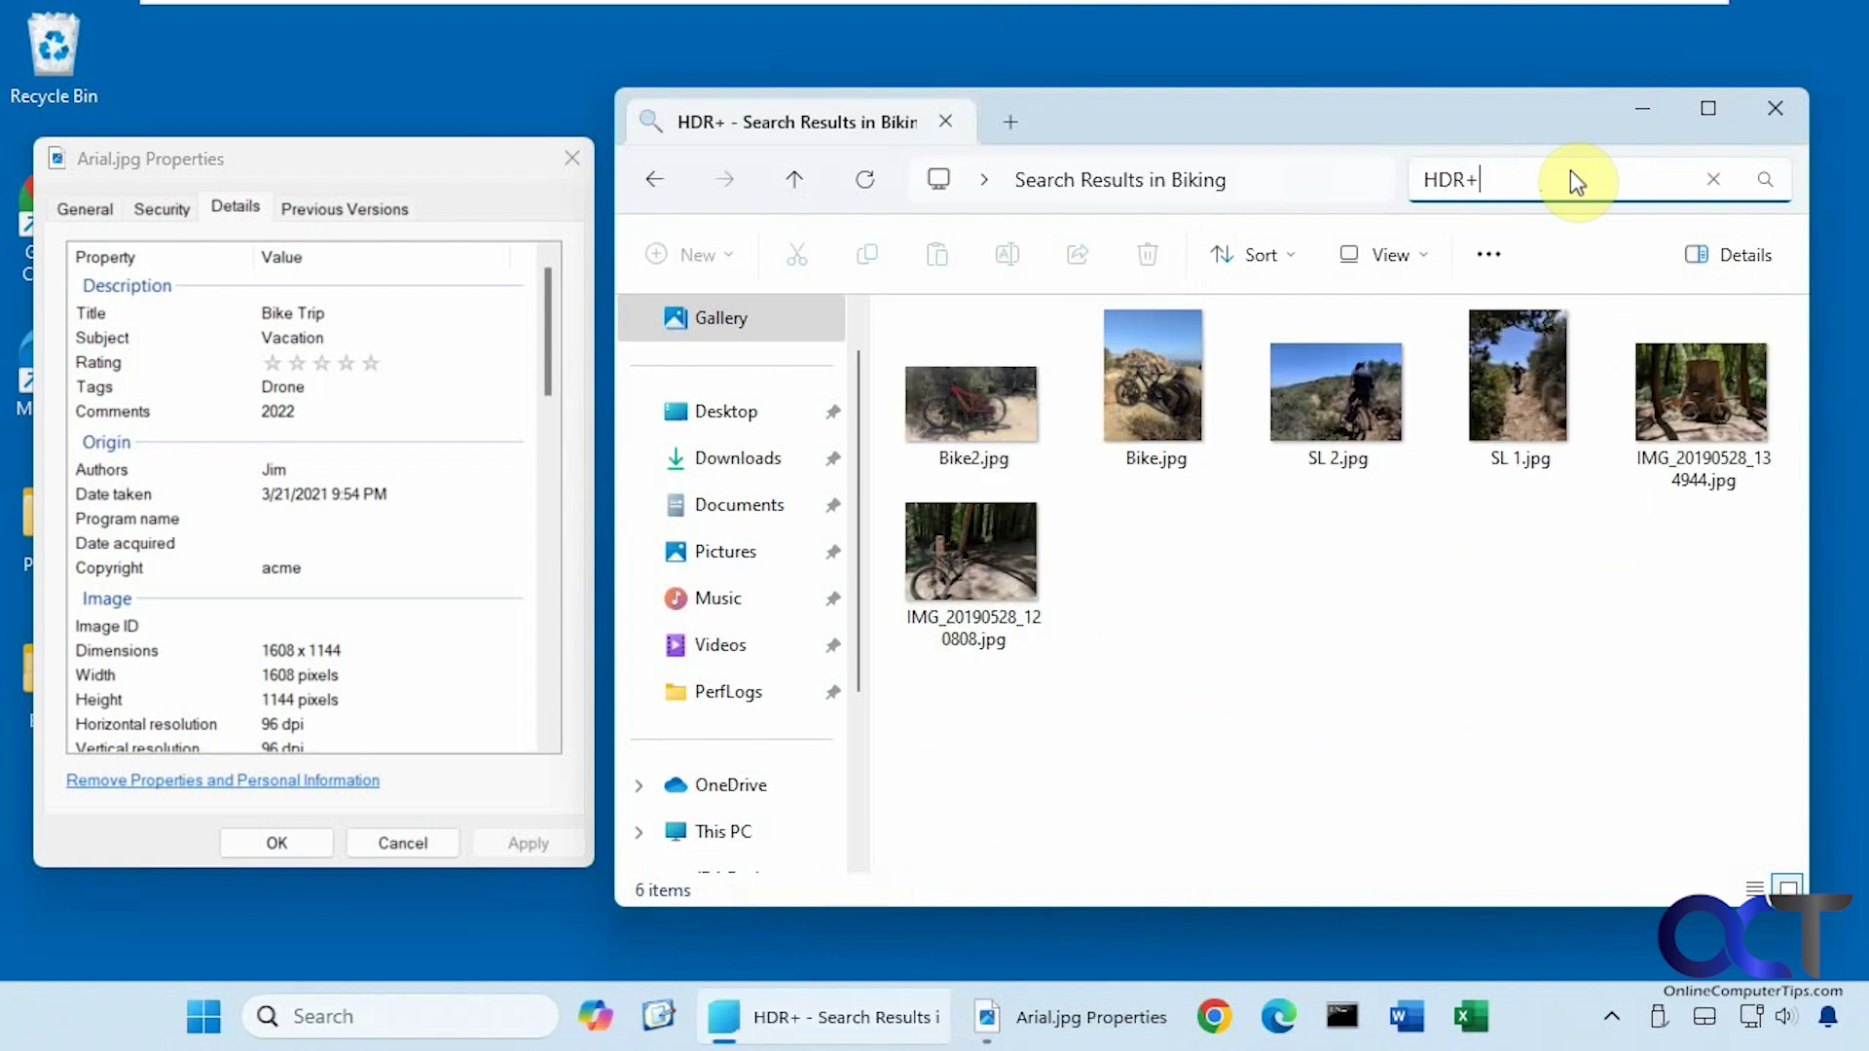
key(Return)
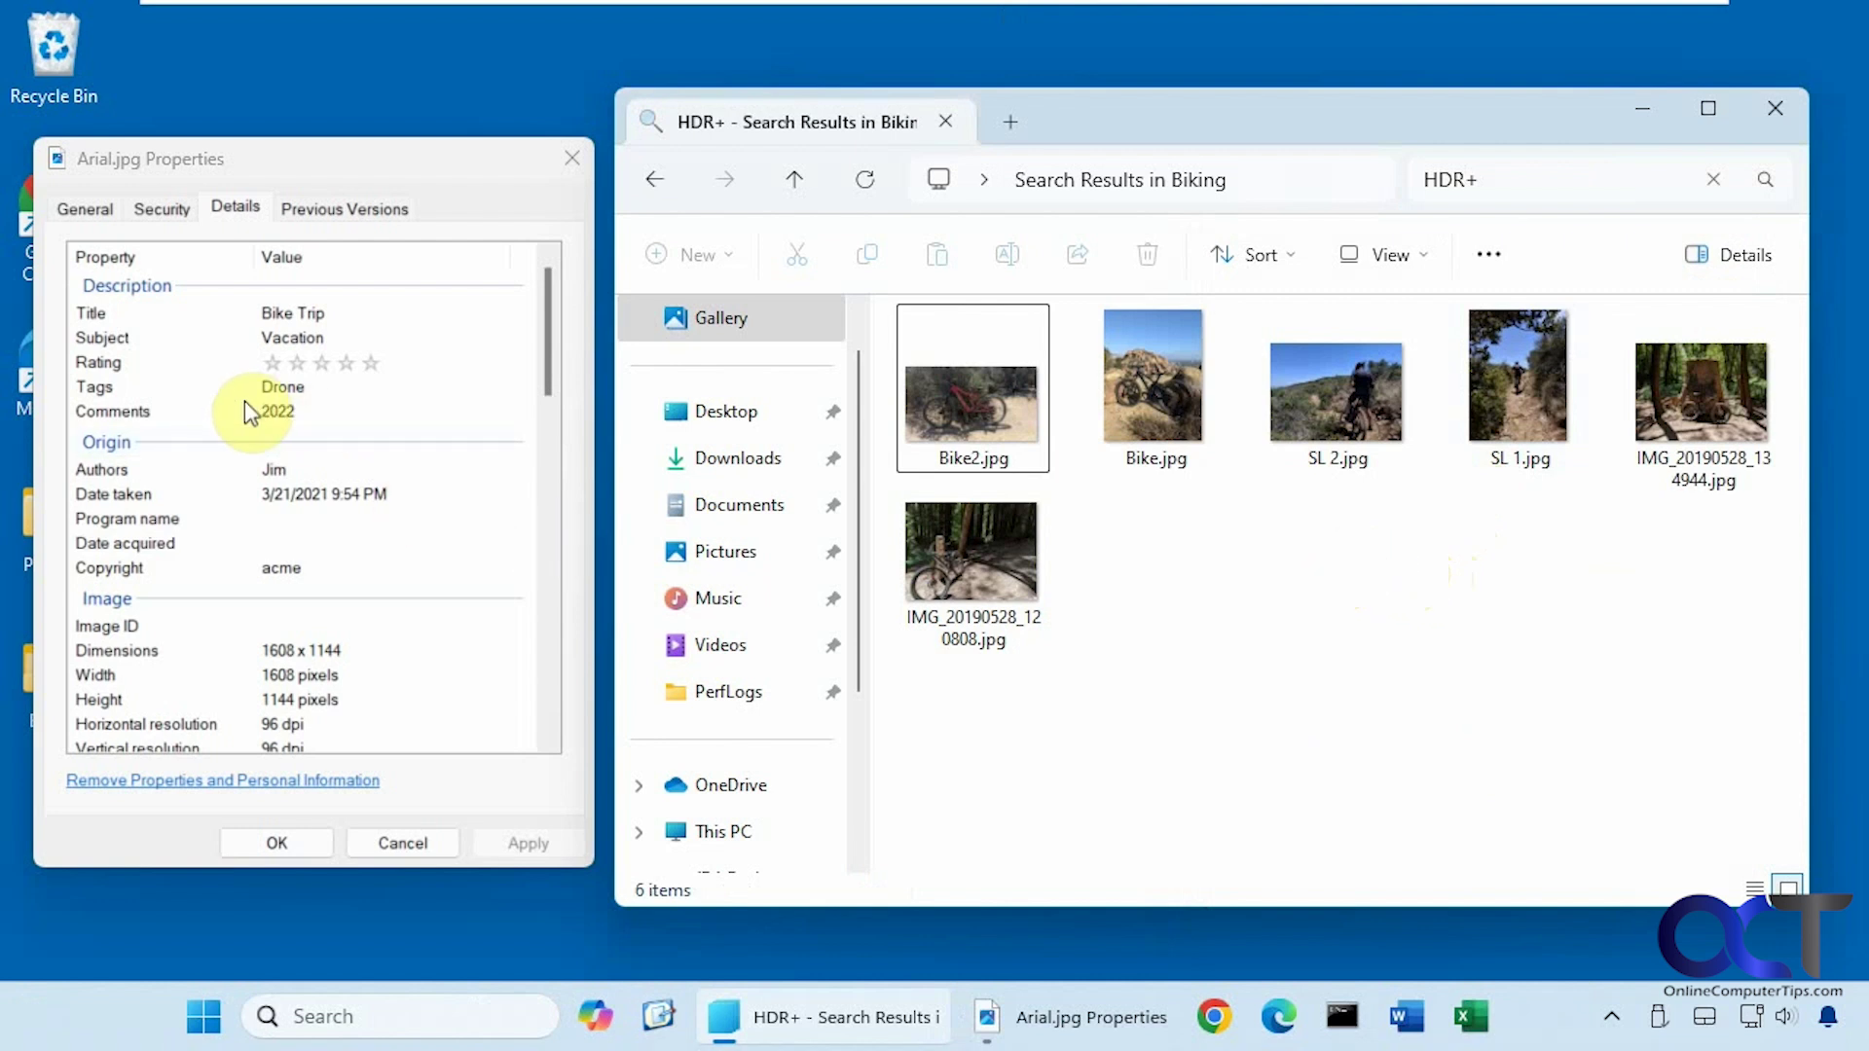
Replace the HDR+ search with 2022, matching Bike2.jpg and Arial.jpg.
click(1451, 175)
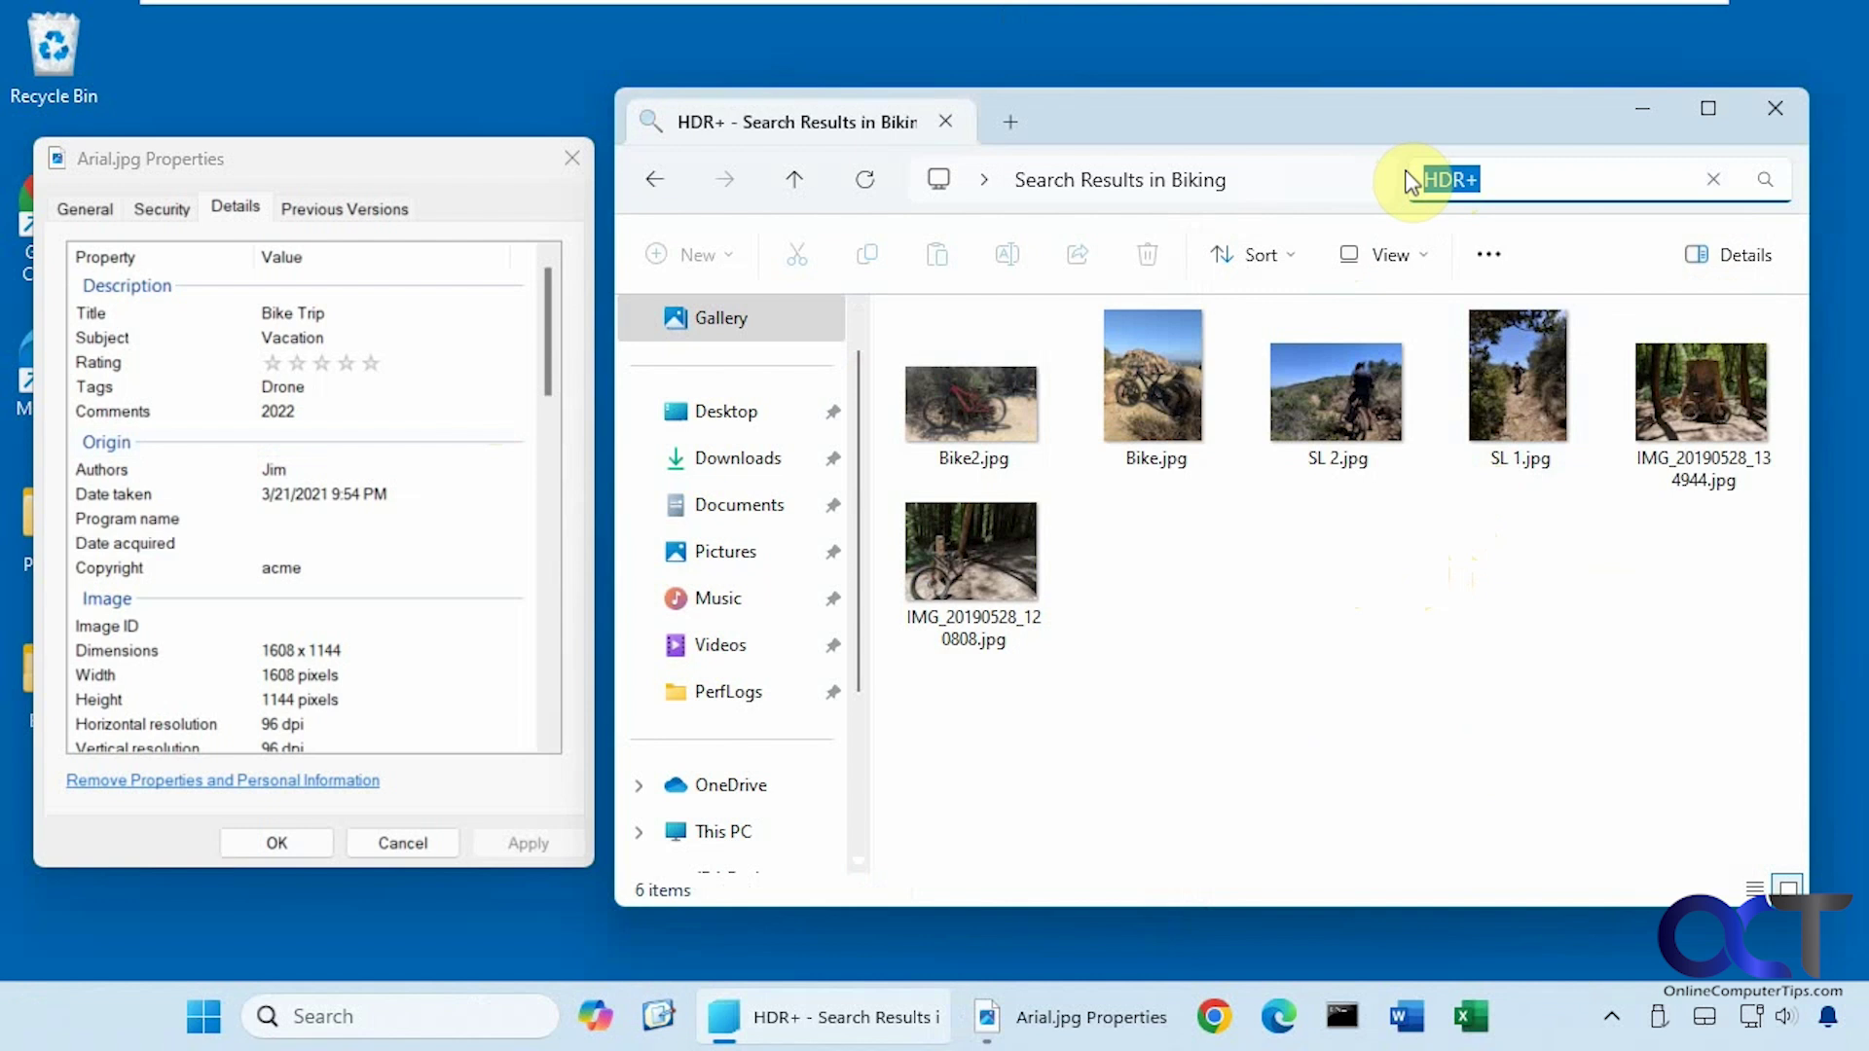
key(BackSpace)
text(2022)
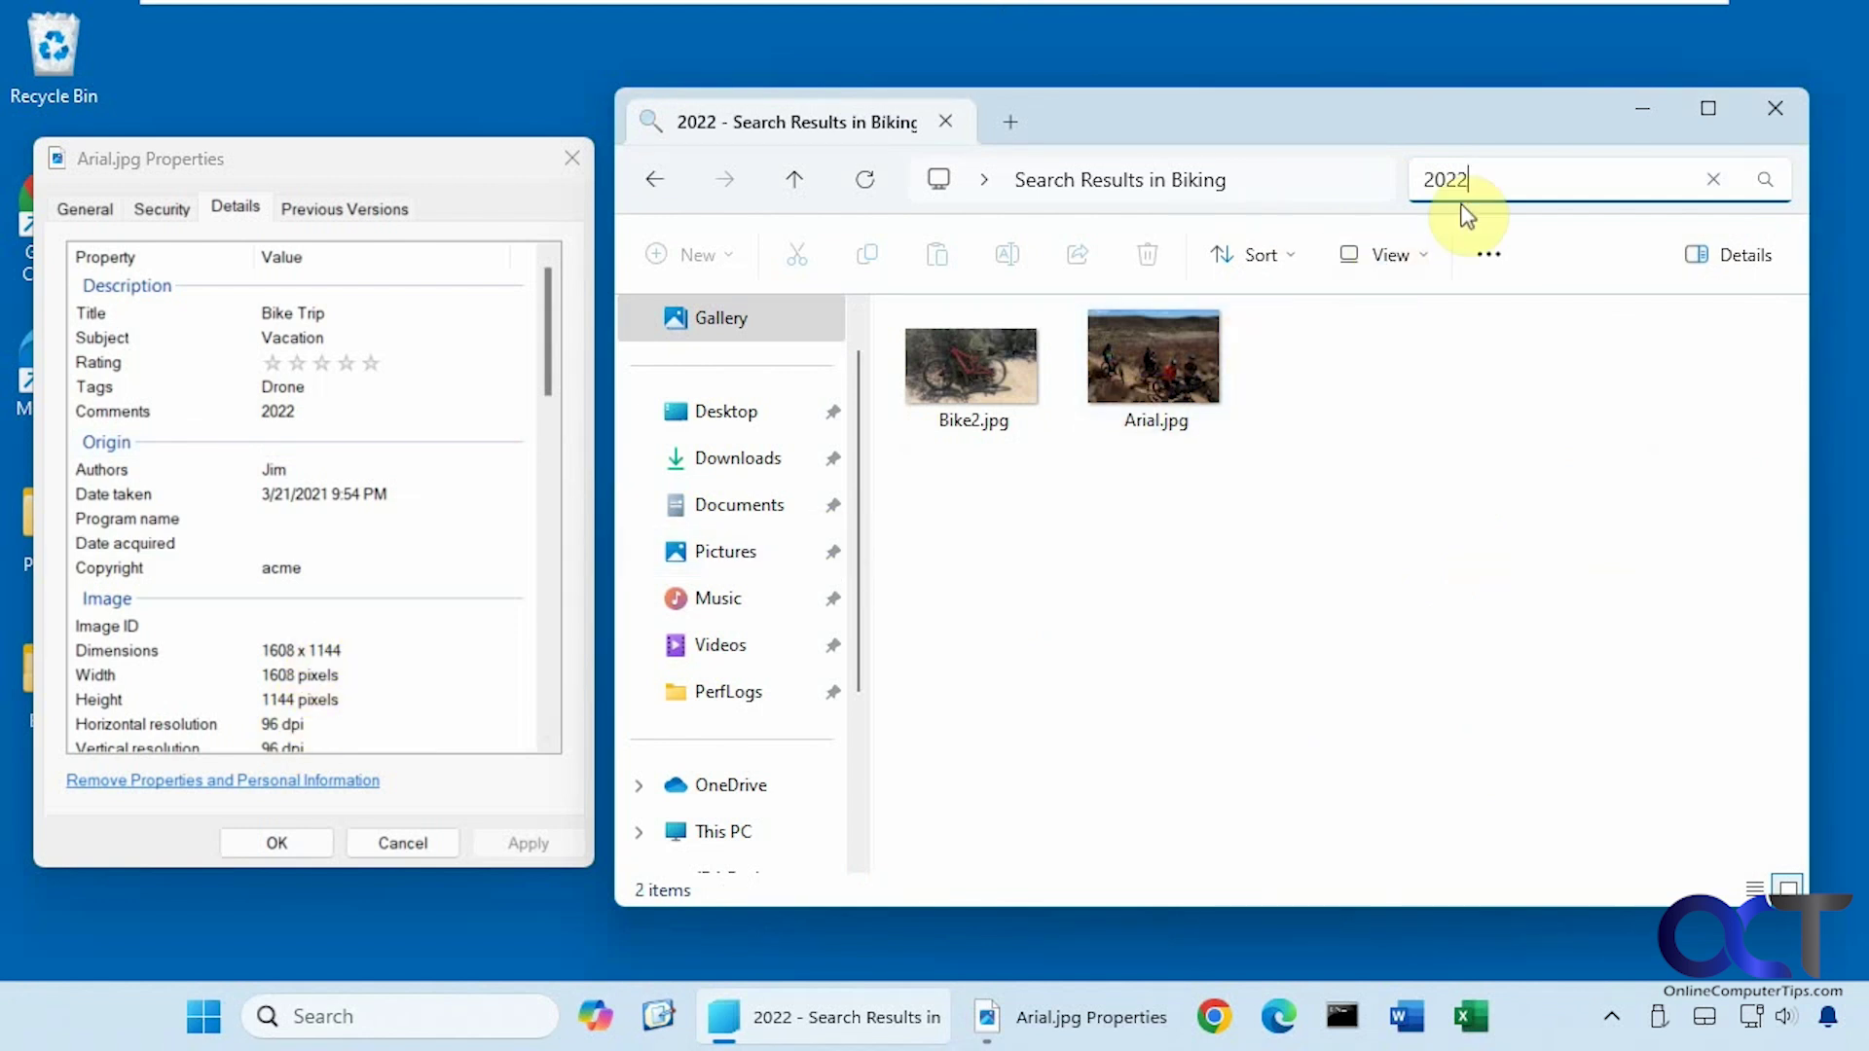
Search for 1144 instead, leaving only Arial.jpg, and scroll its Details list.
double_click(1433, 174)
text(1144)
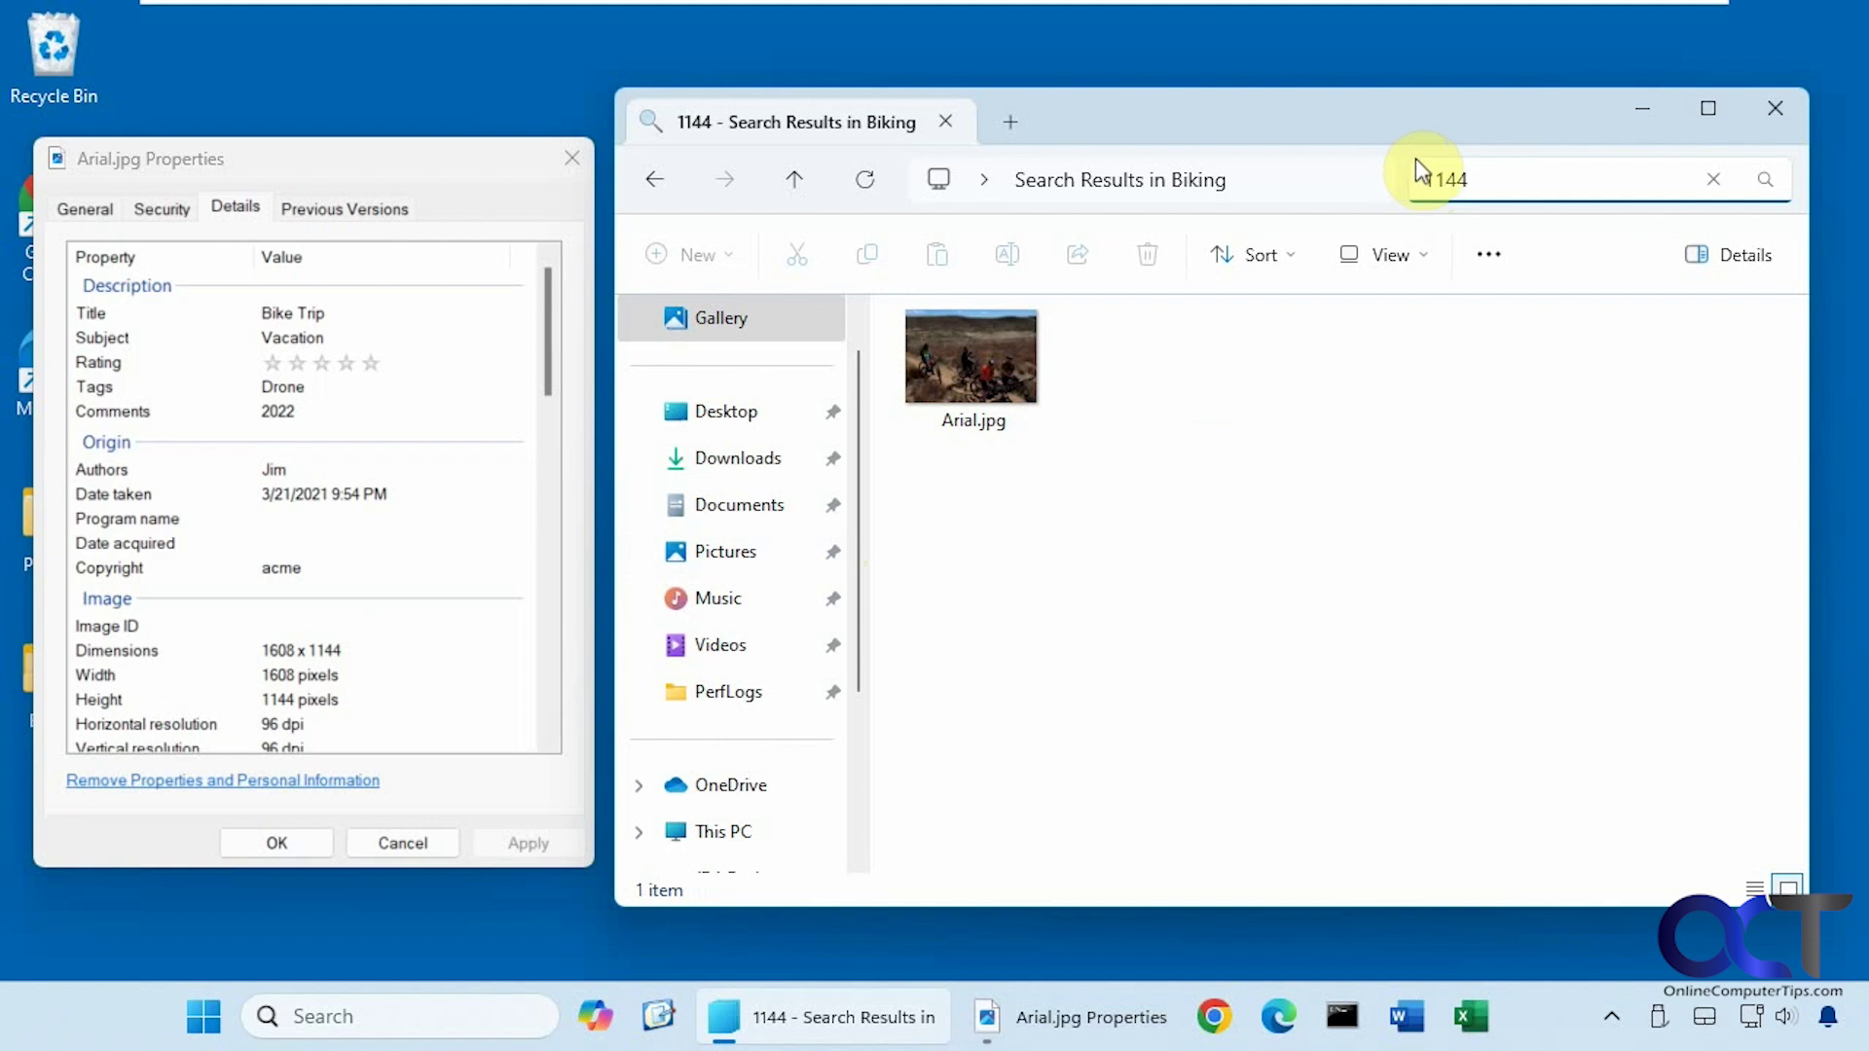
scroll(512, 518, down, 2)
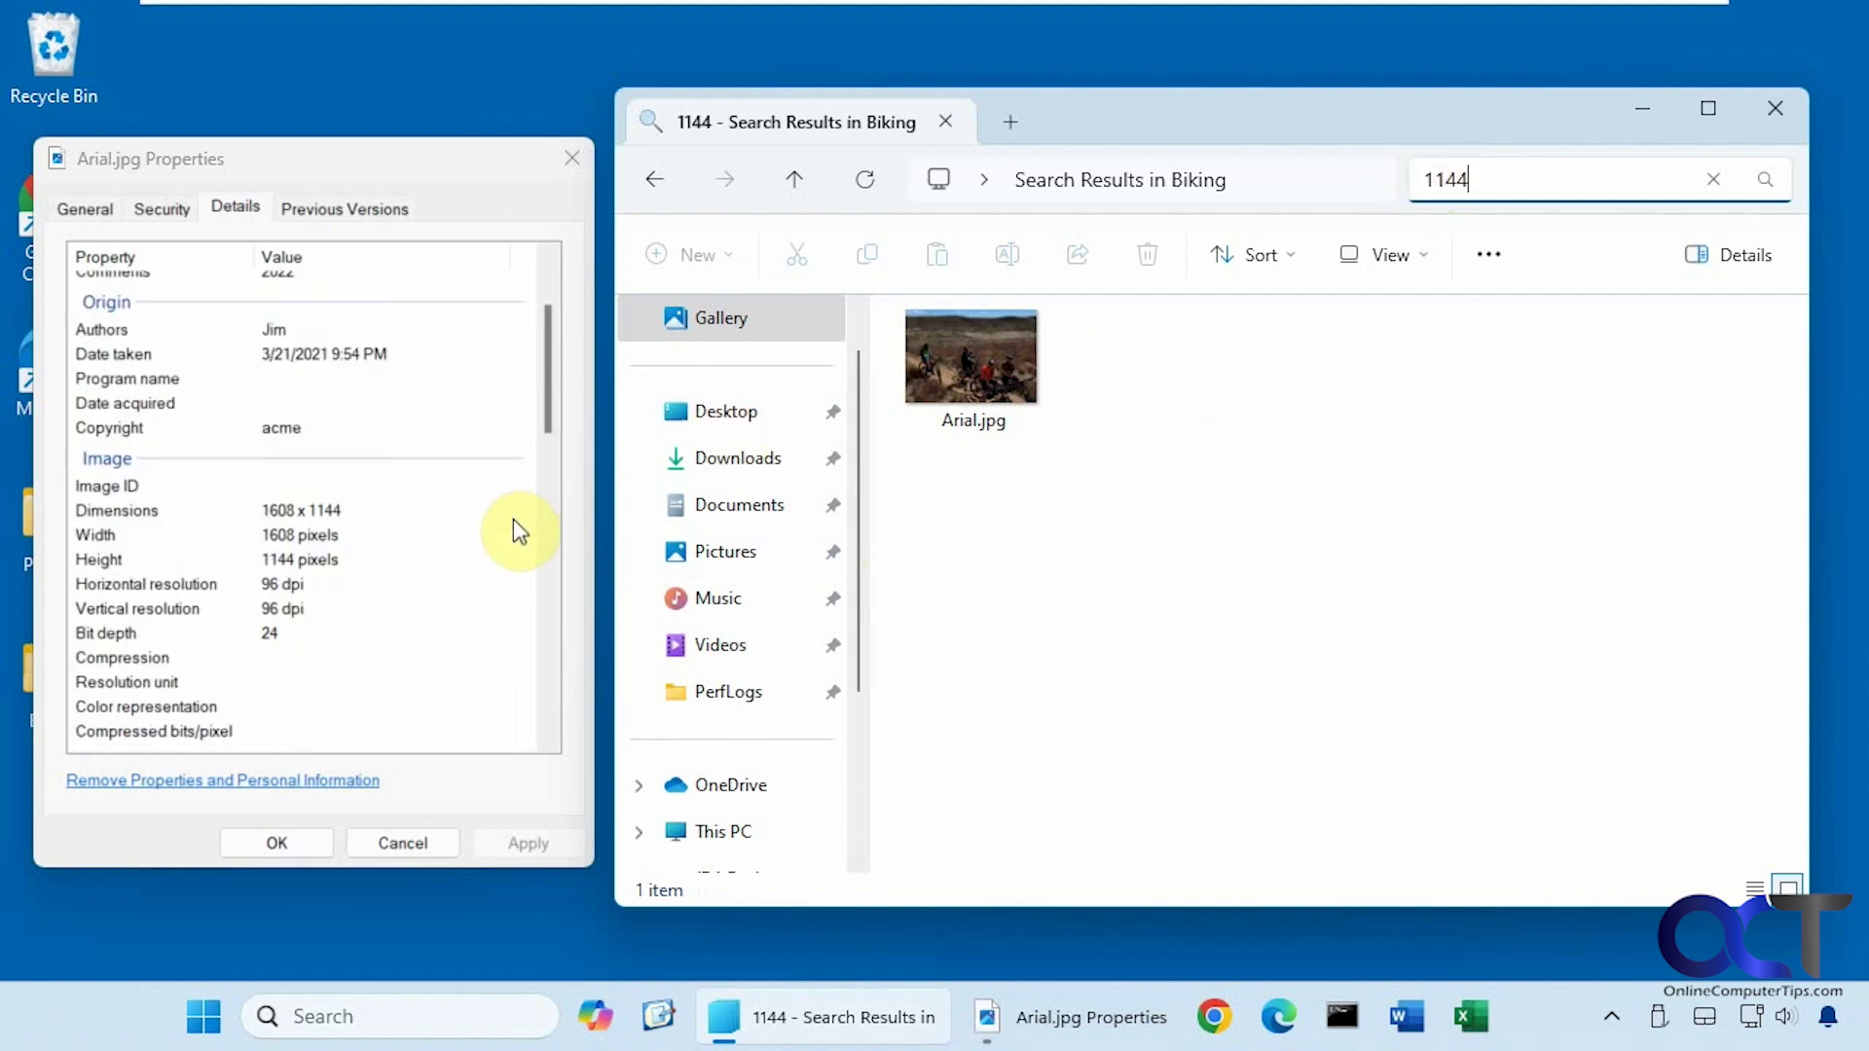
scroll(512, 518, down, 6)
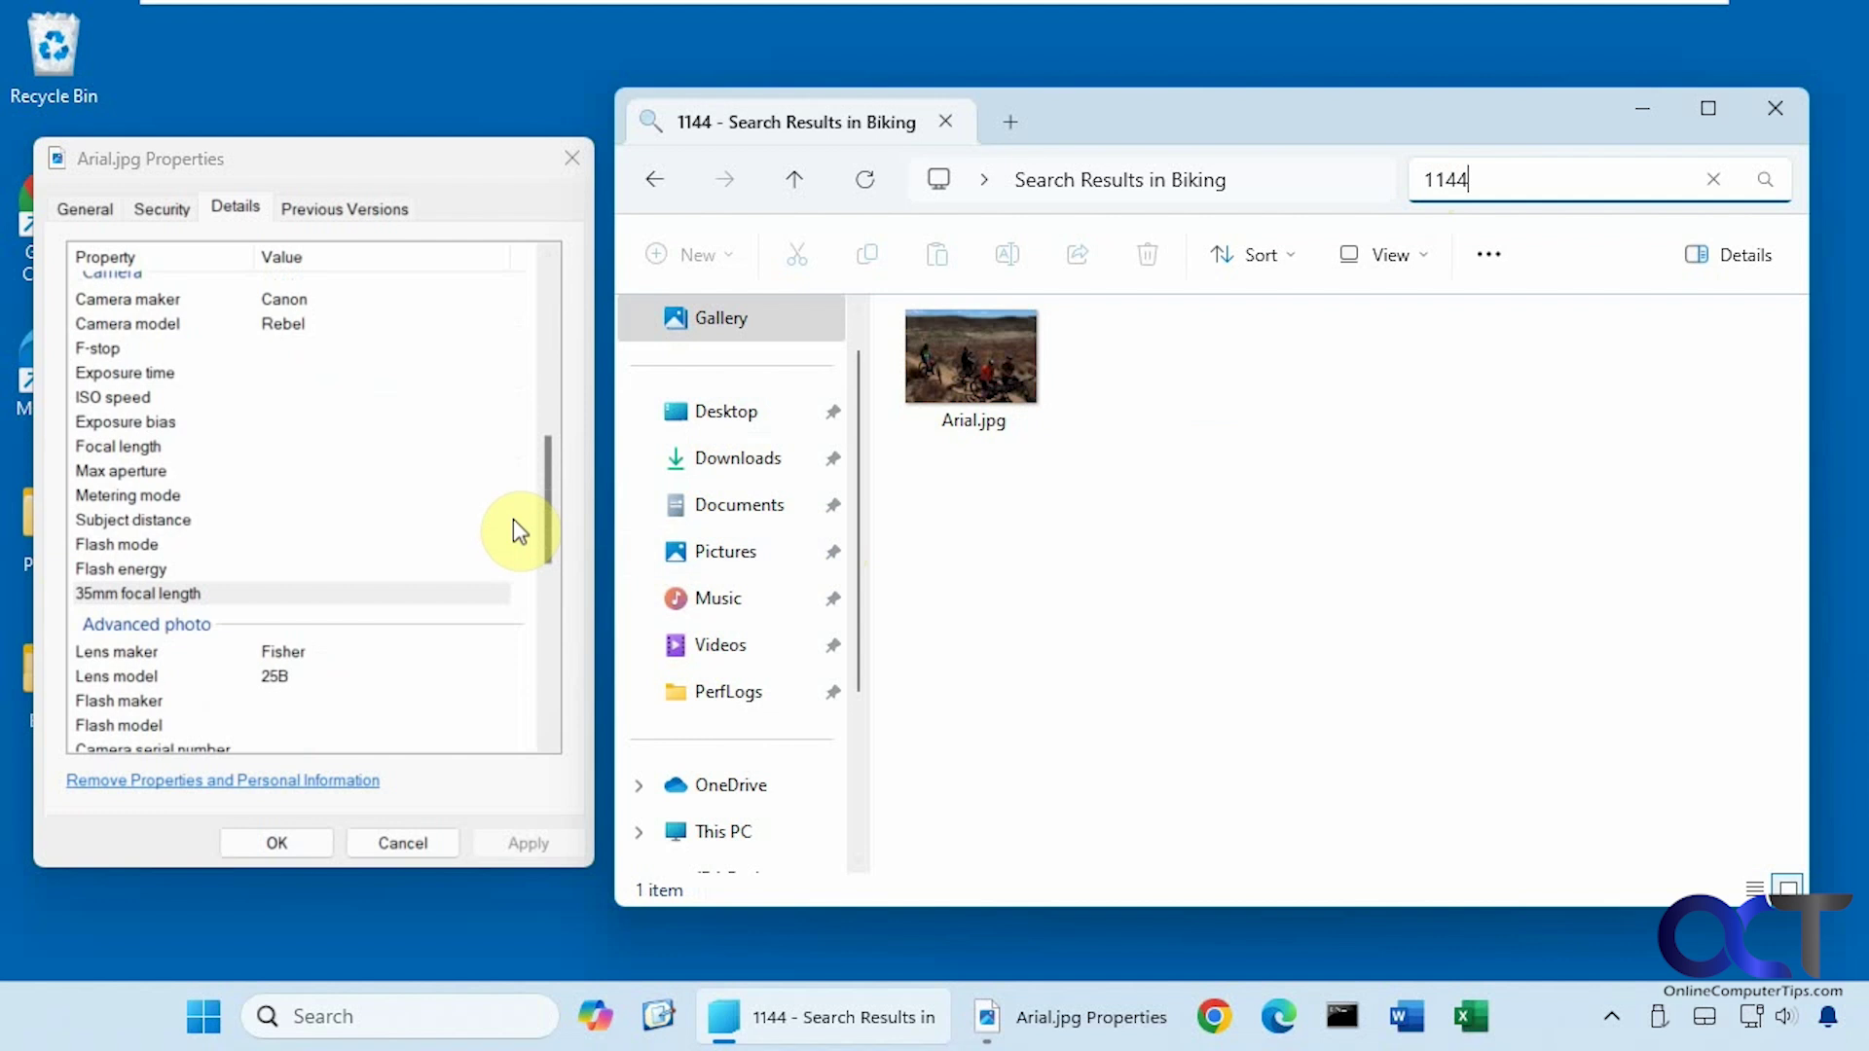
scroll(513, 519, down, 3)
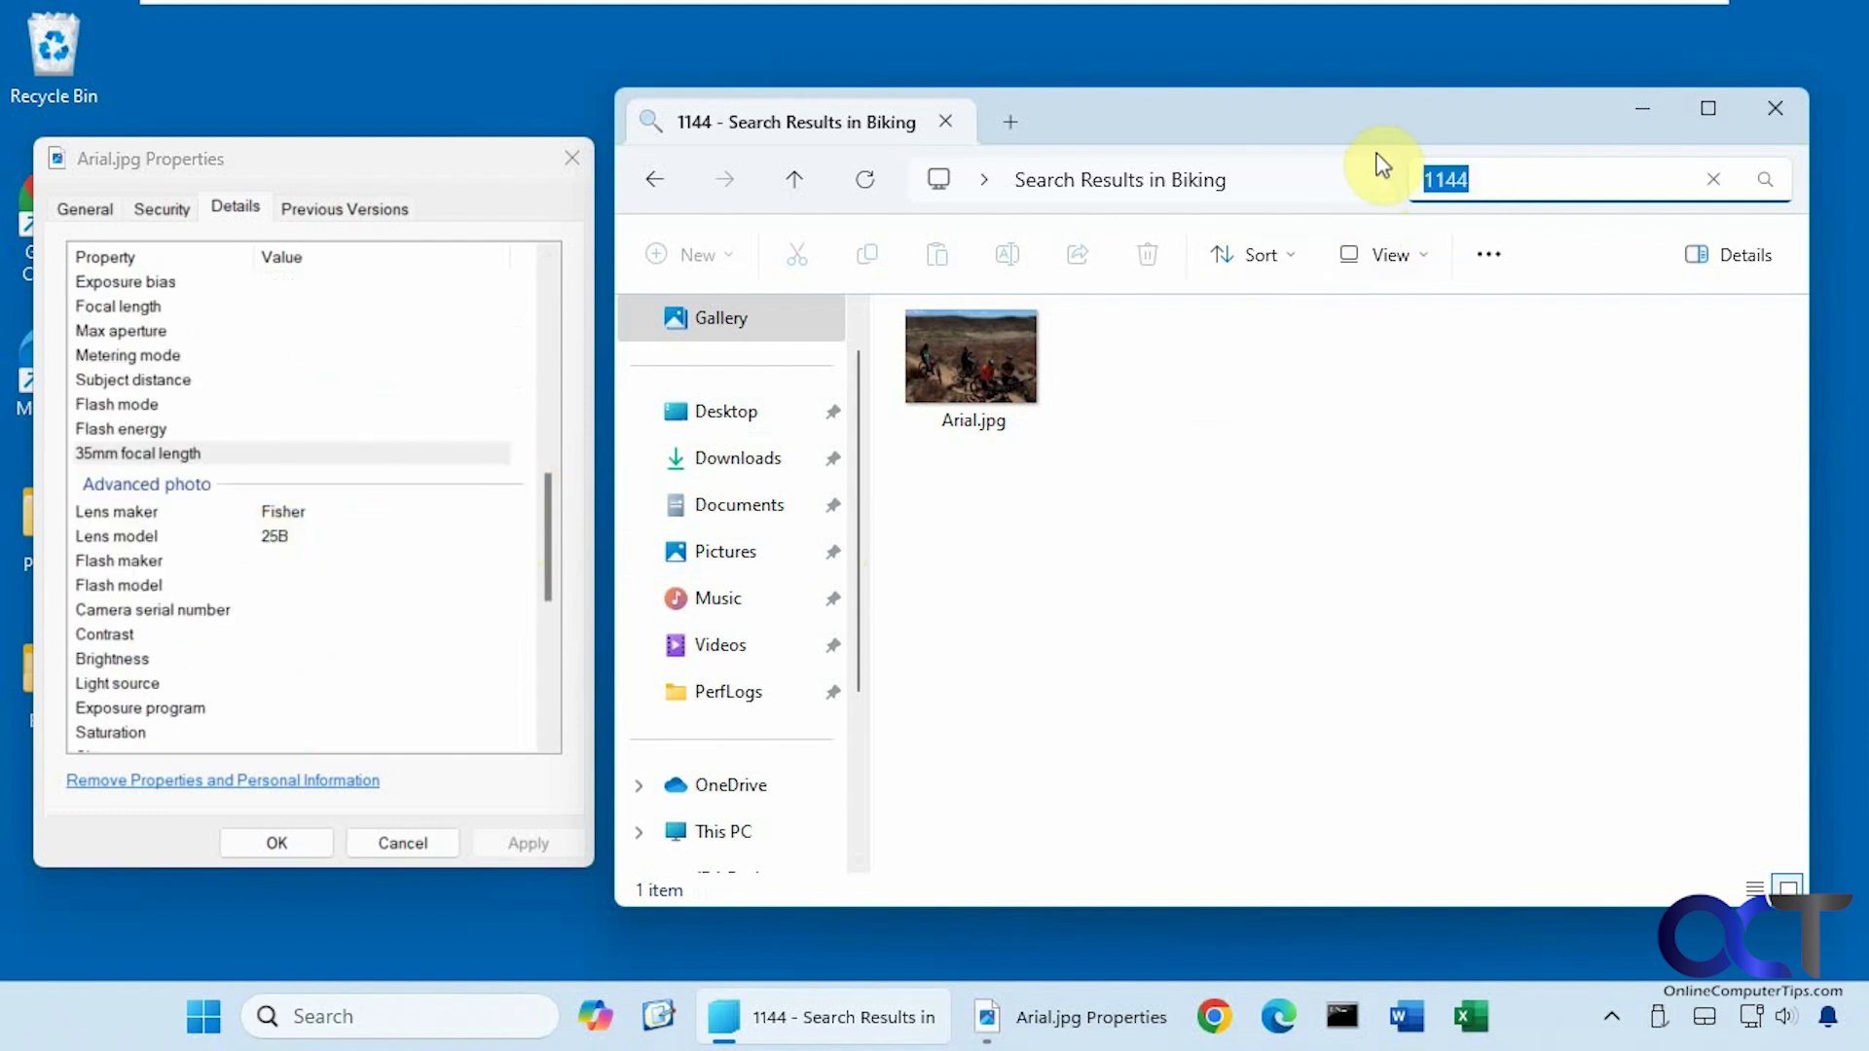
Search Biking for 25B, then for a surname; neither returns any files.
text(25B)
key(Return)
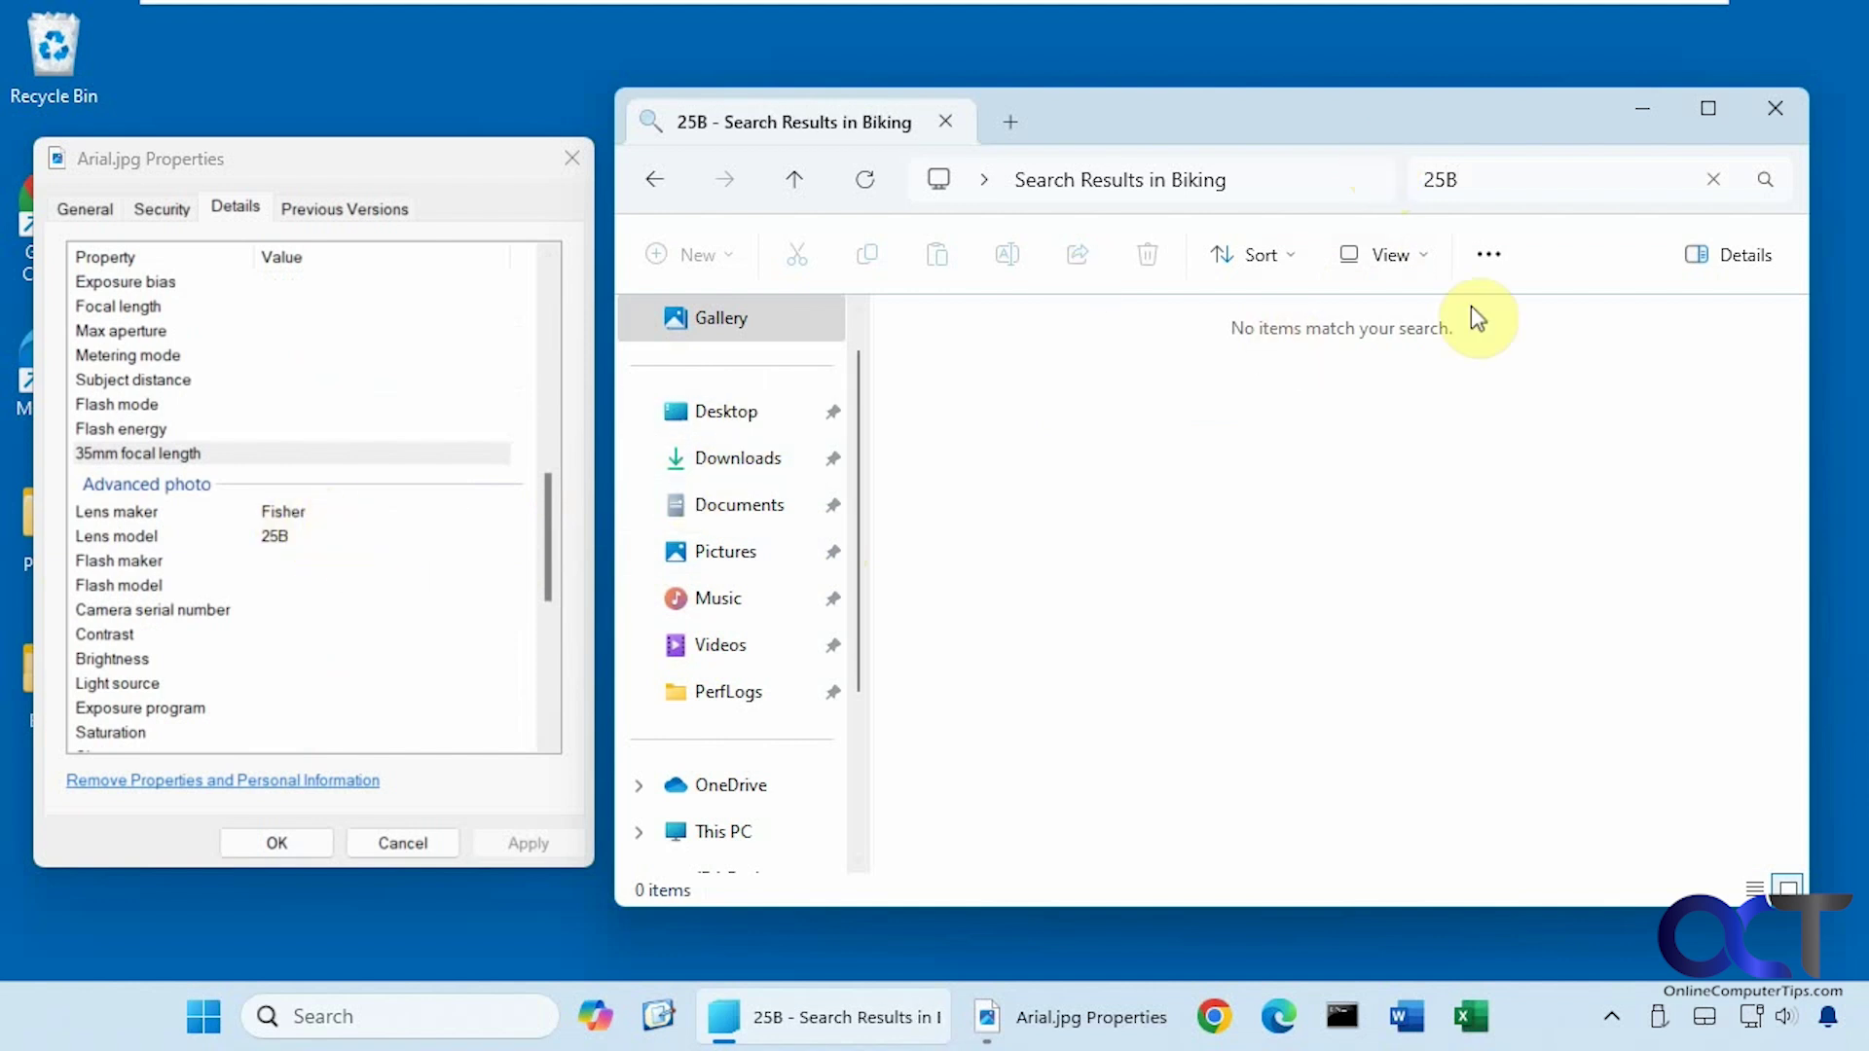
click(1469, 179)
text(Fi)
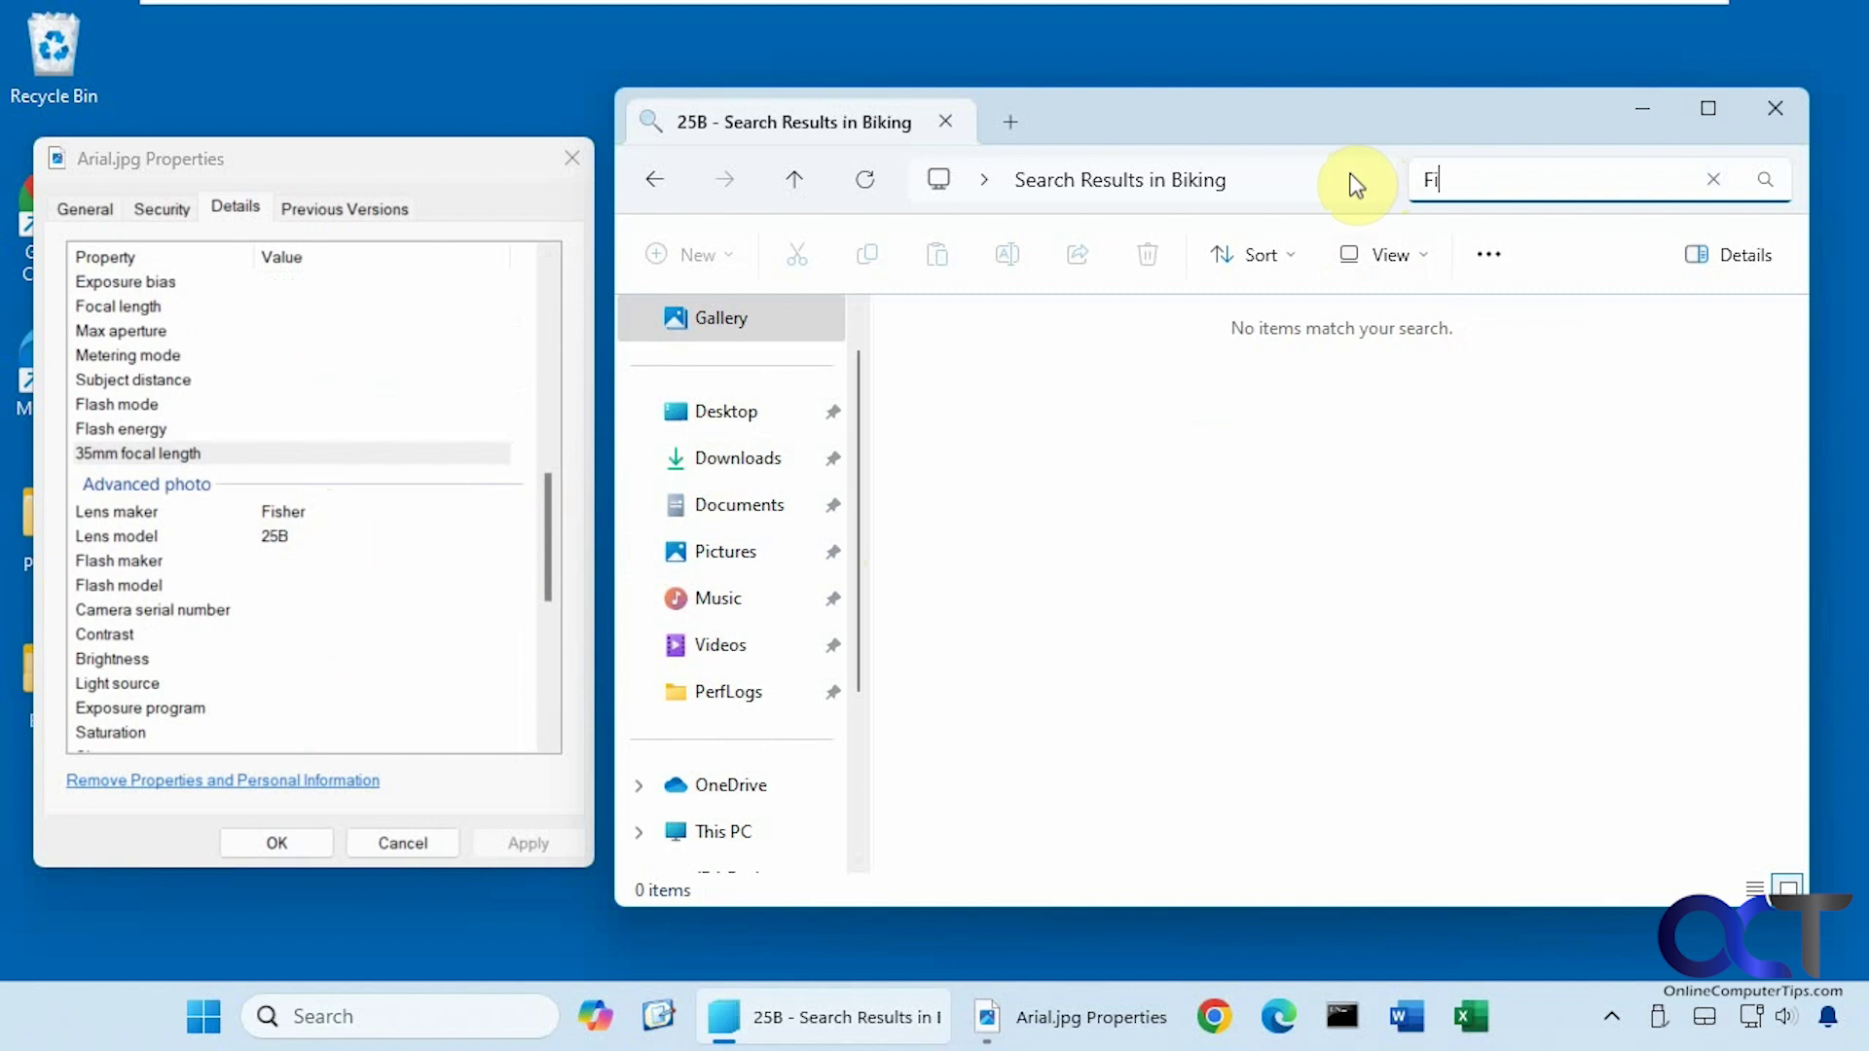
text(sher)
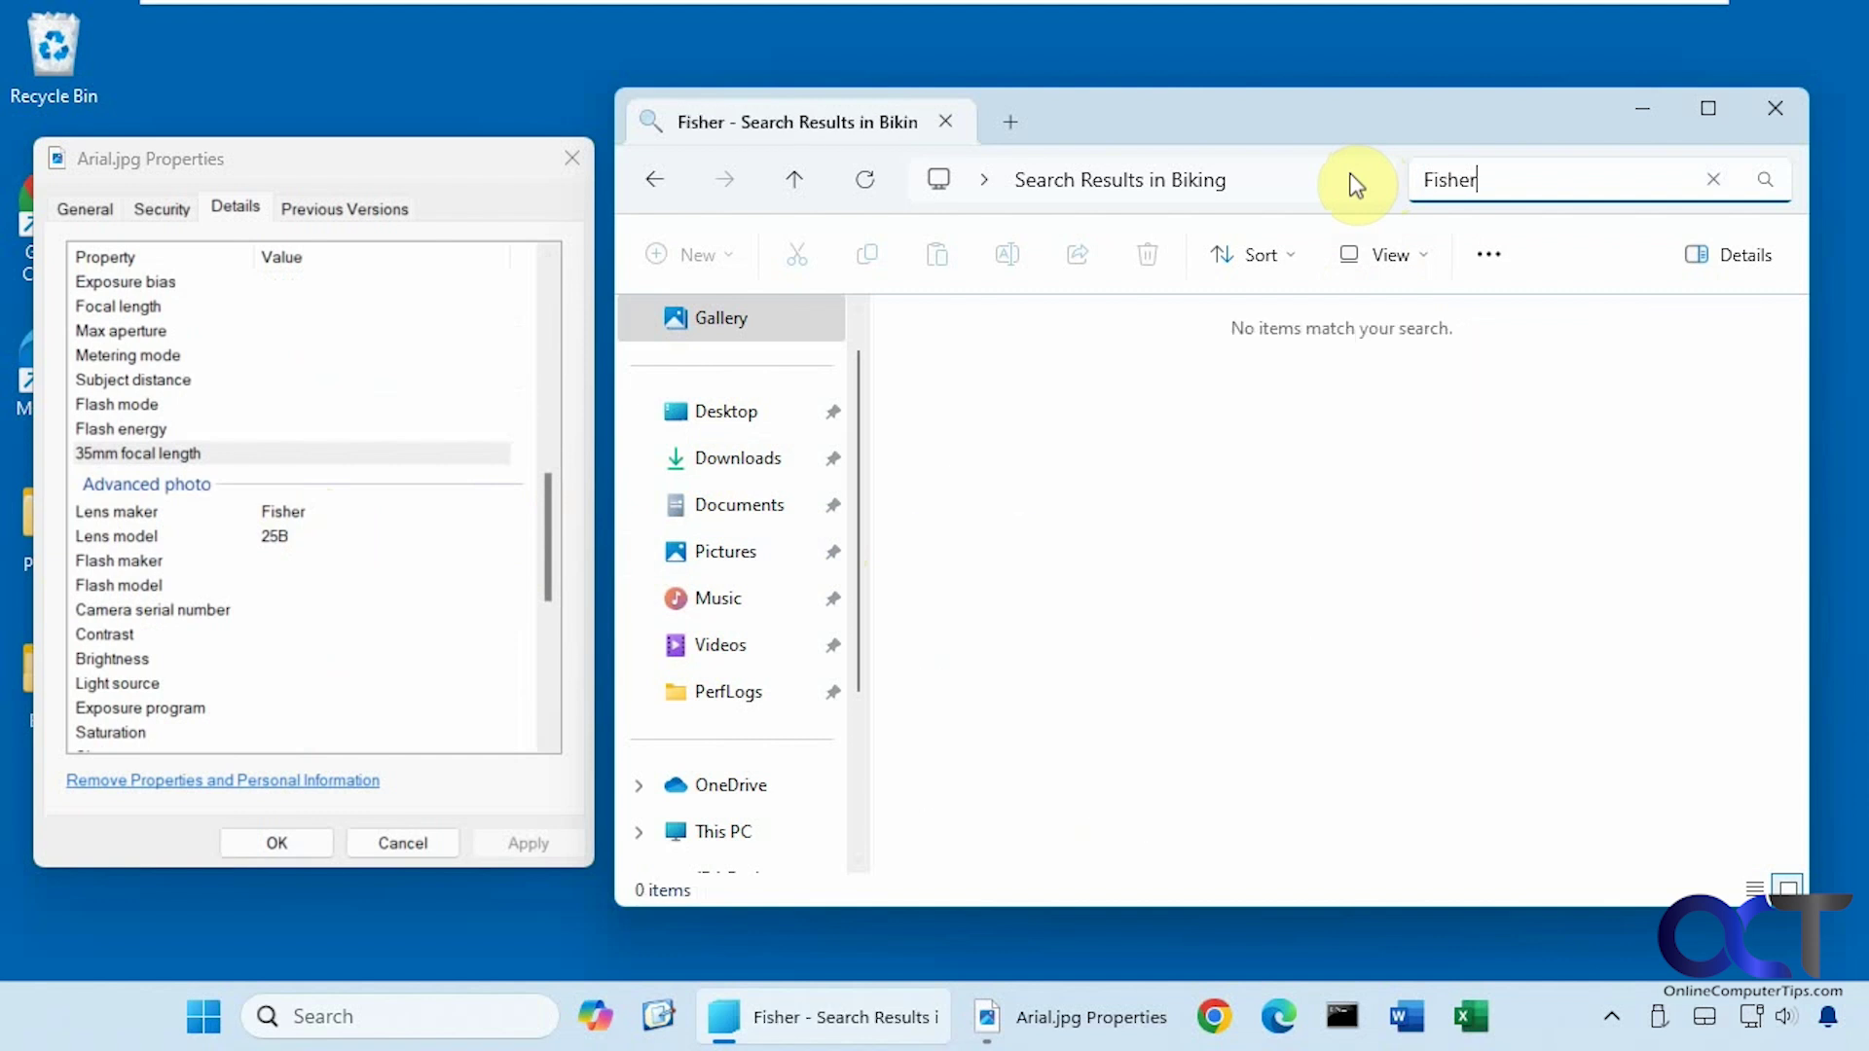
key(Return)
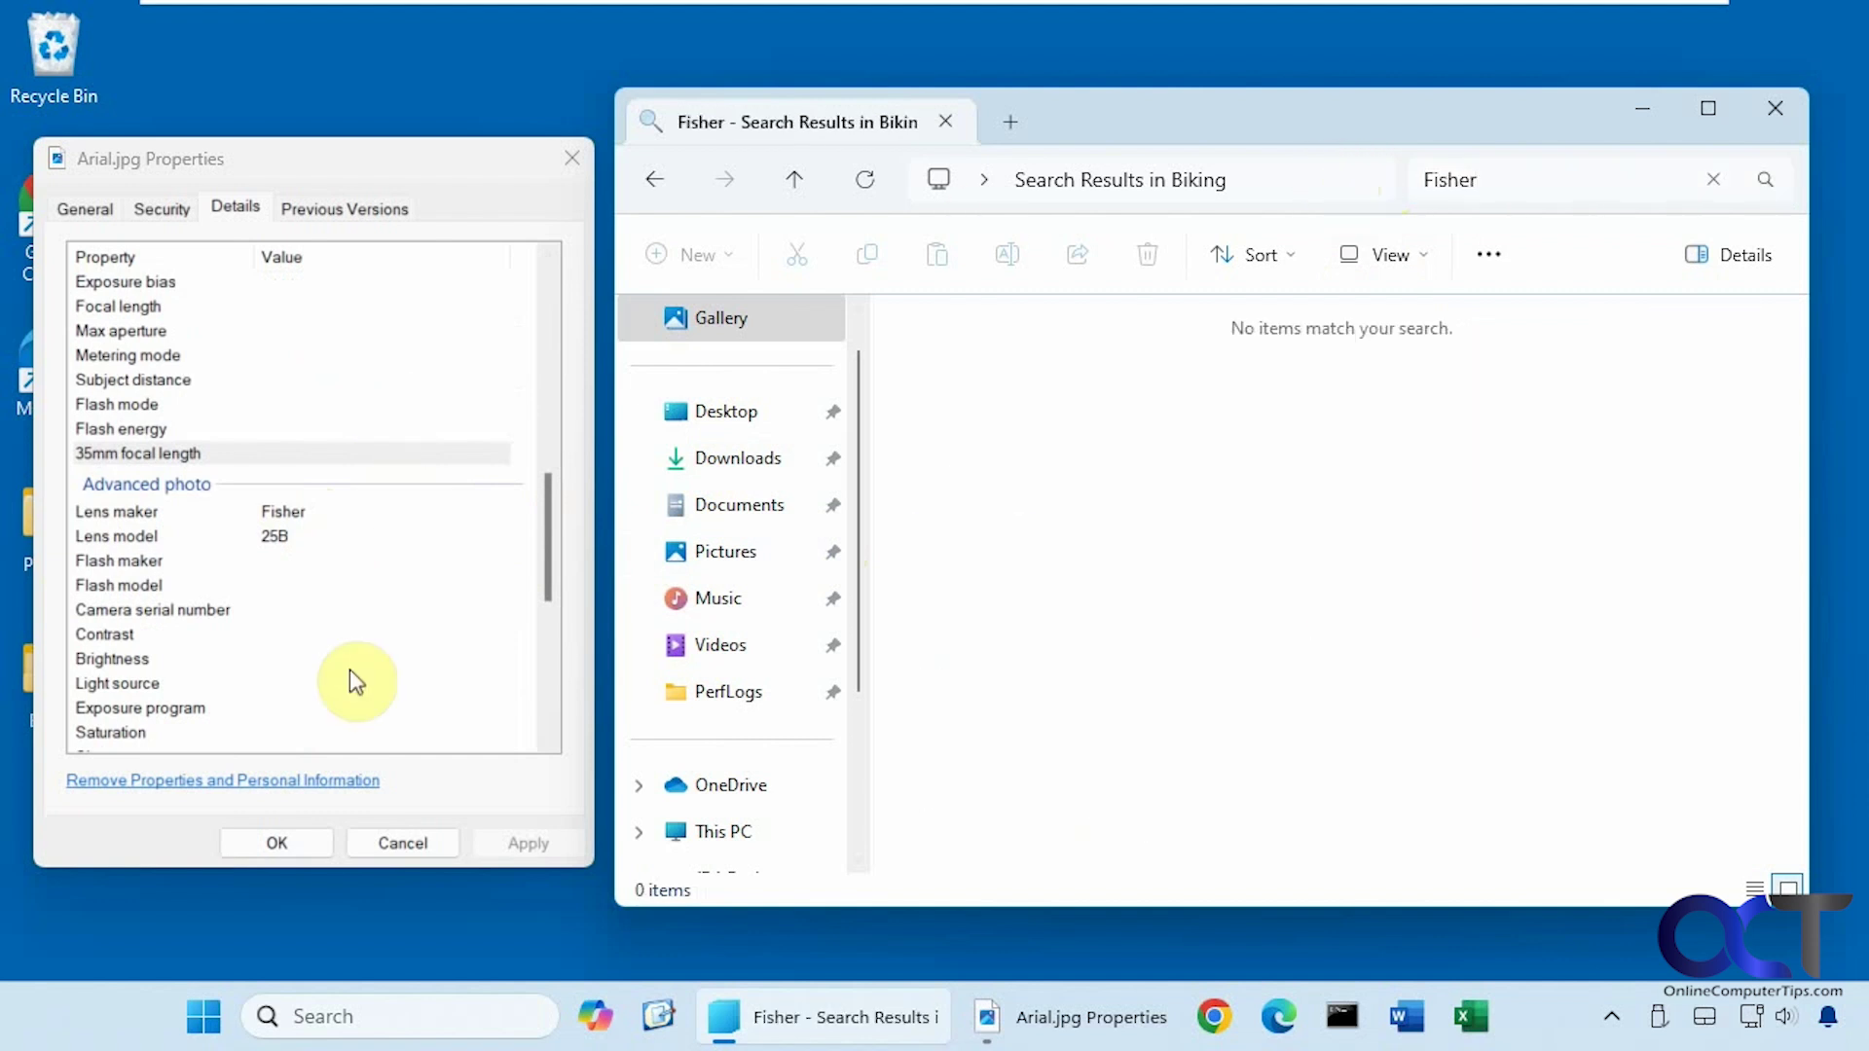
drag(549, 535, 538, 637)
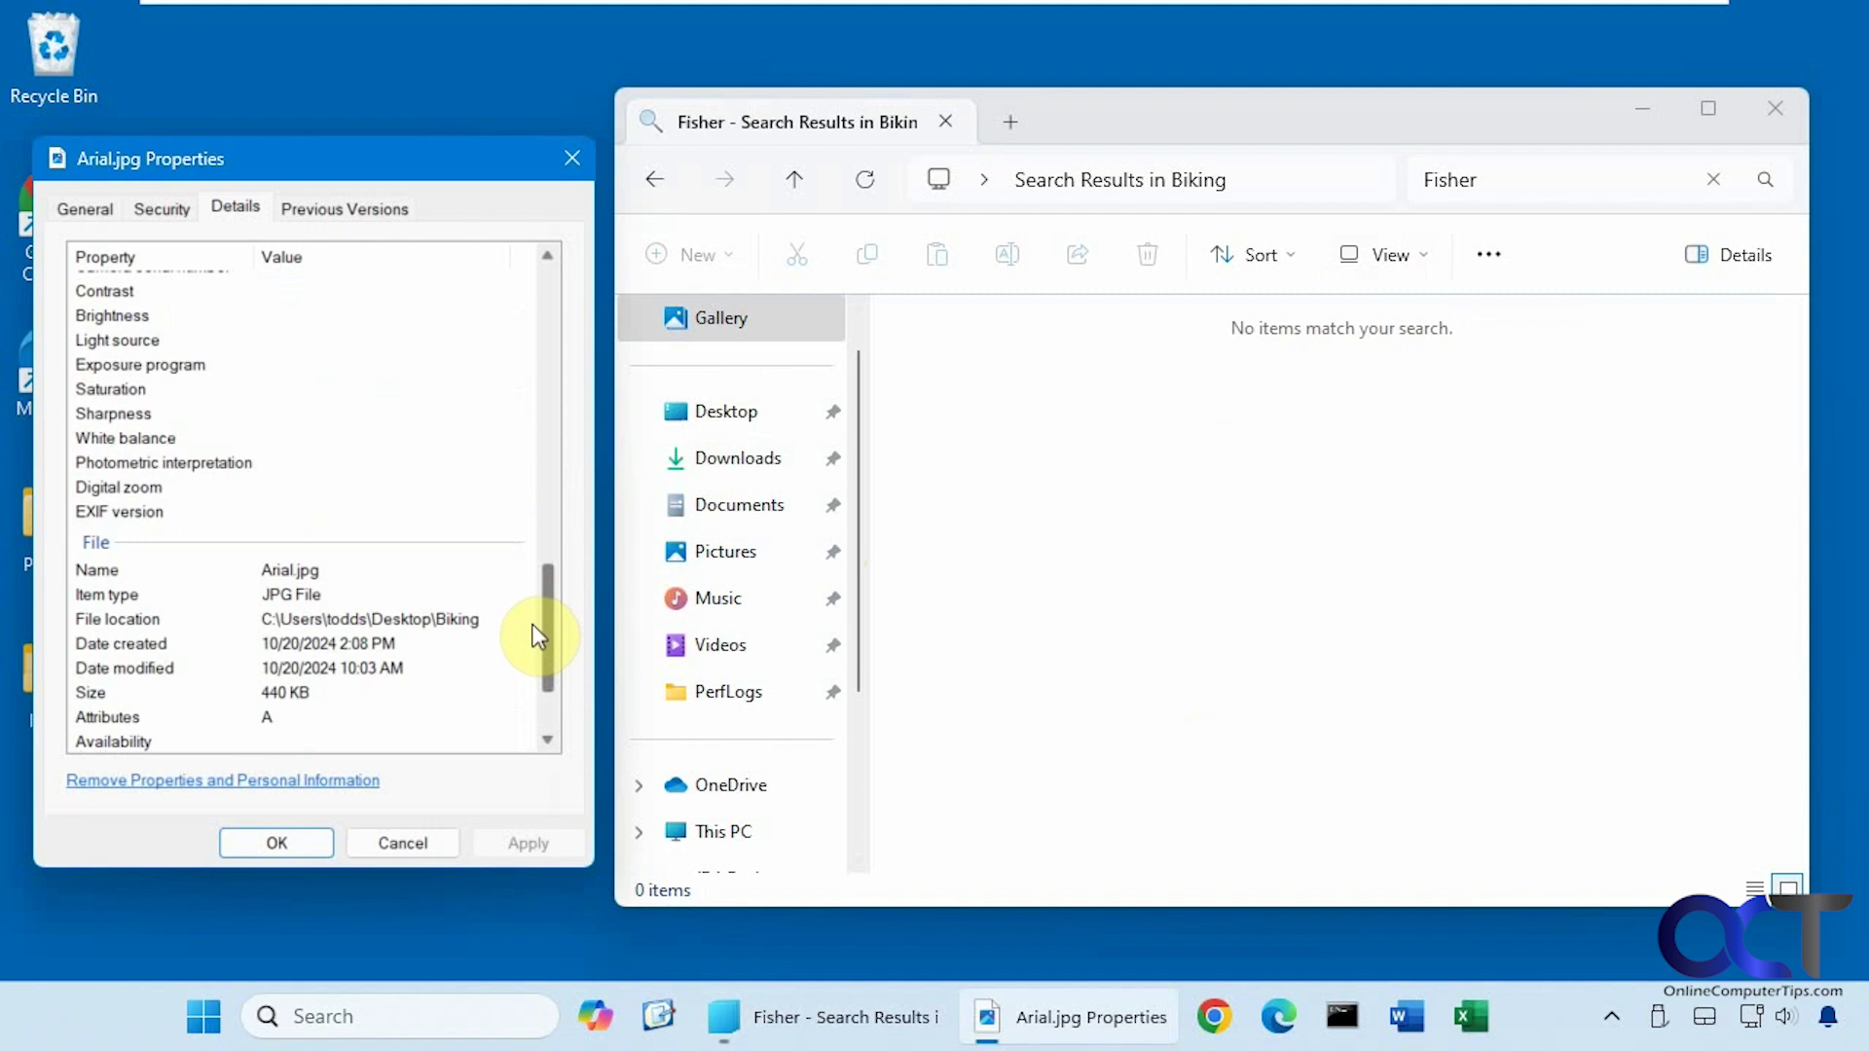
drag(538, 637, 526, 261)
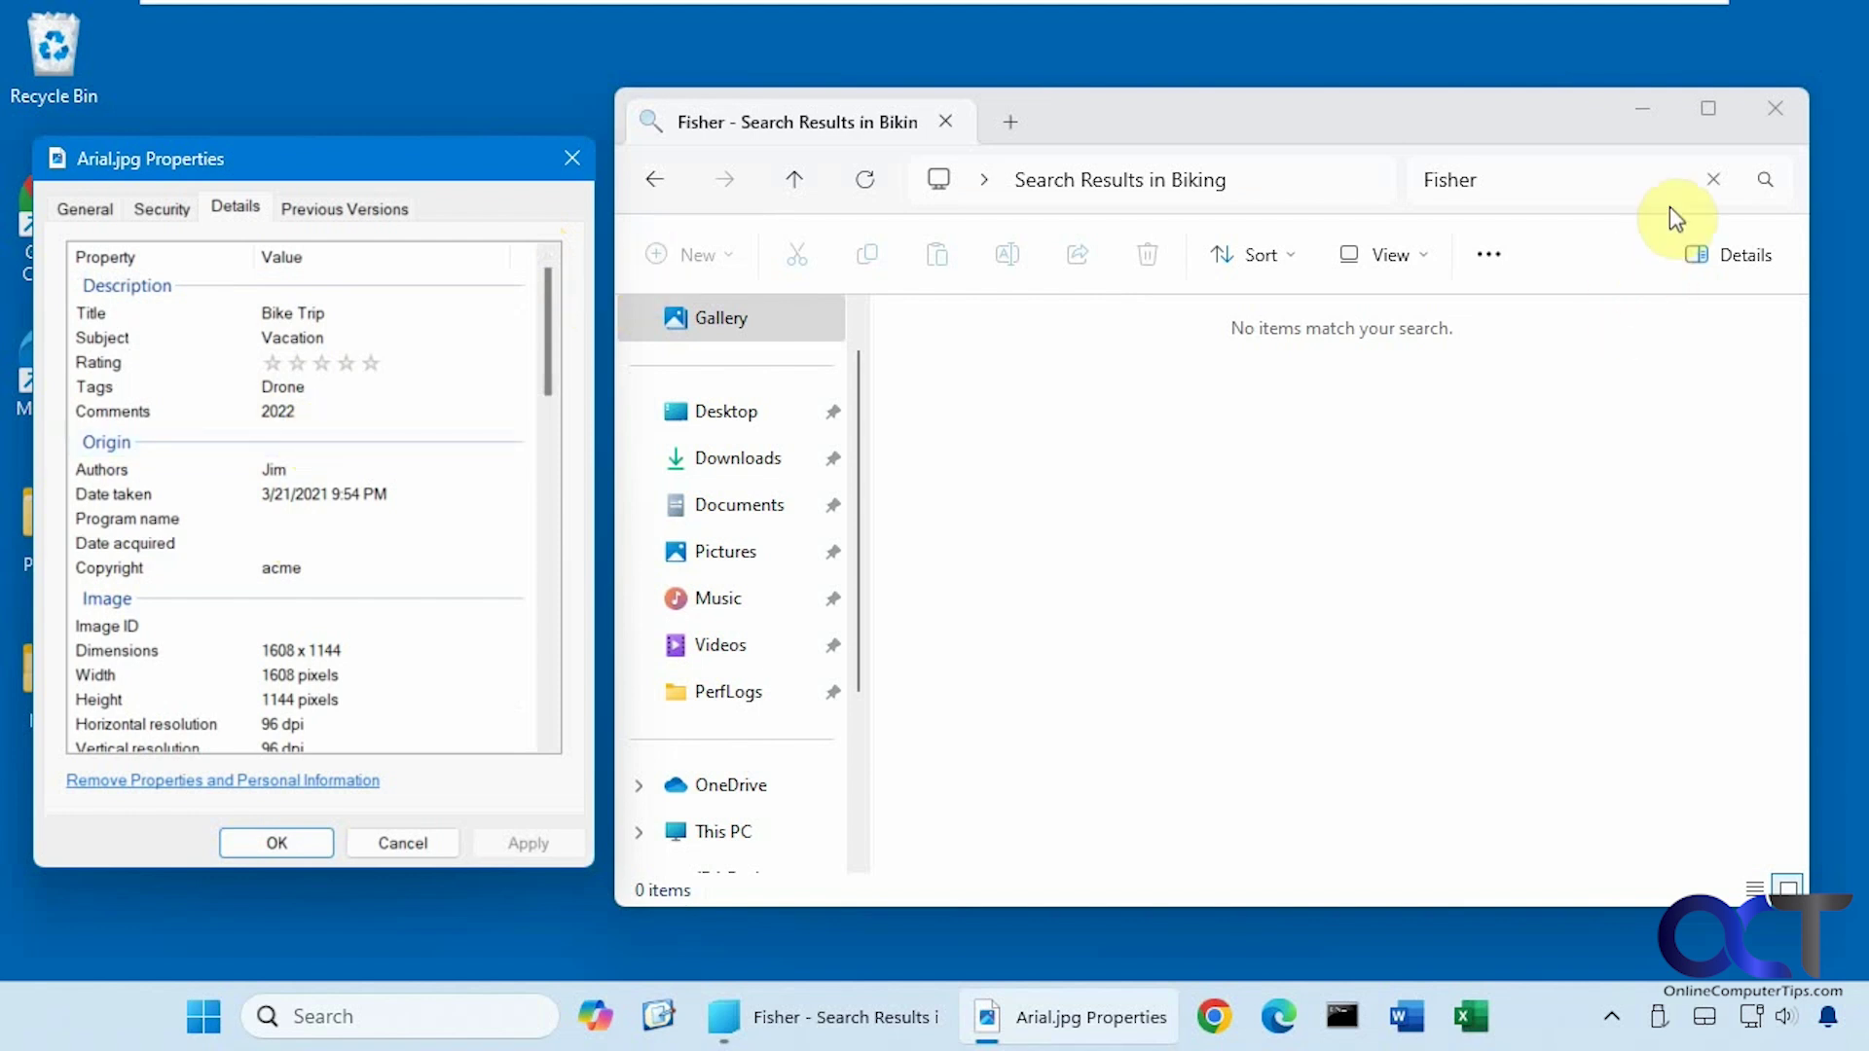
Clear the search and show Schedule.docx's Details properties moved to the left side.
click(1714, 179)
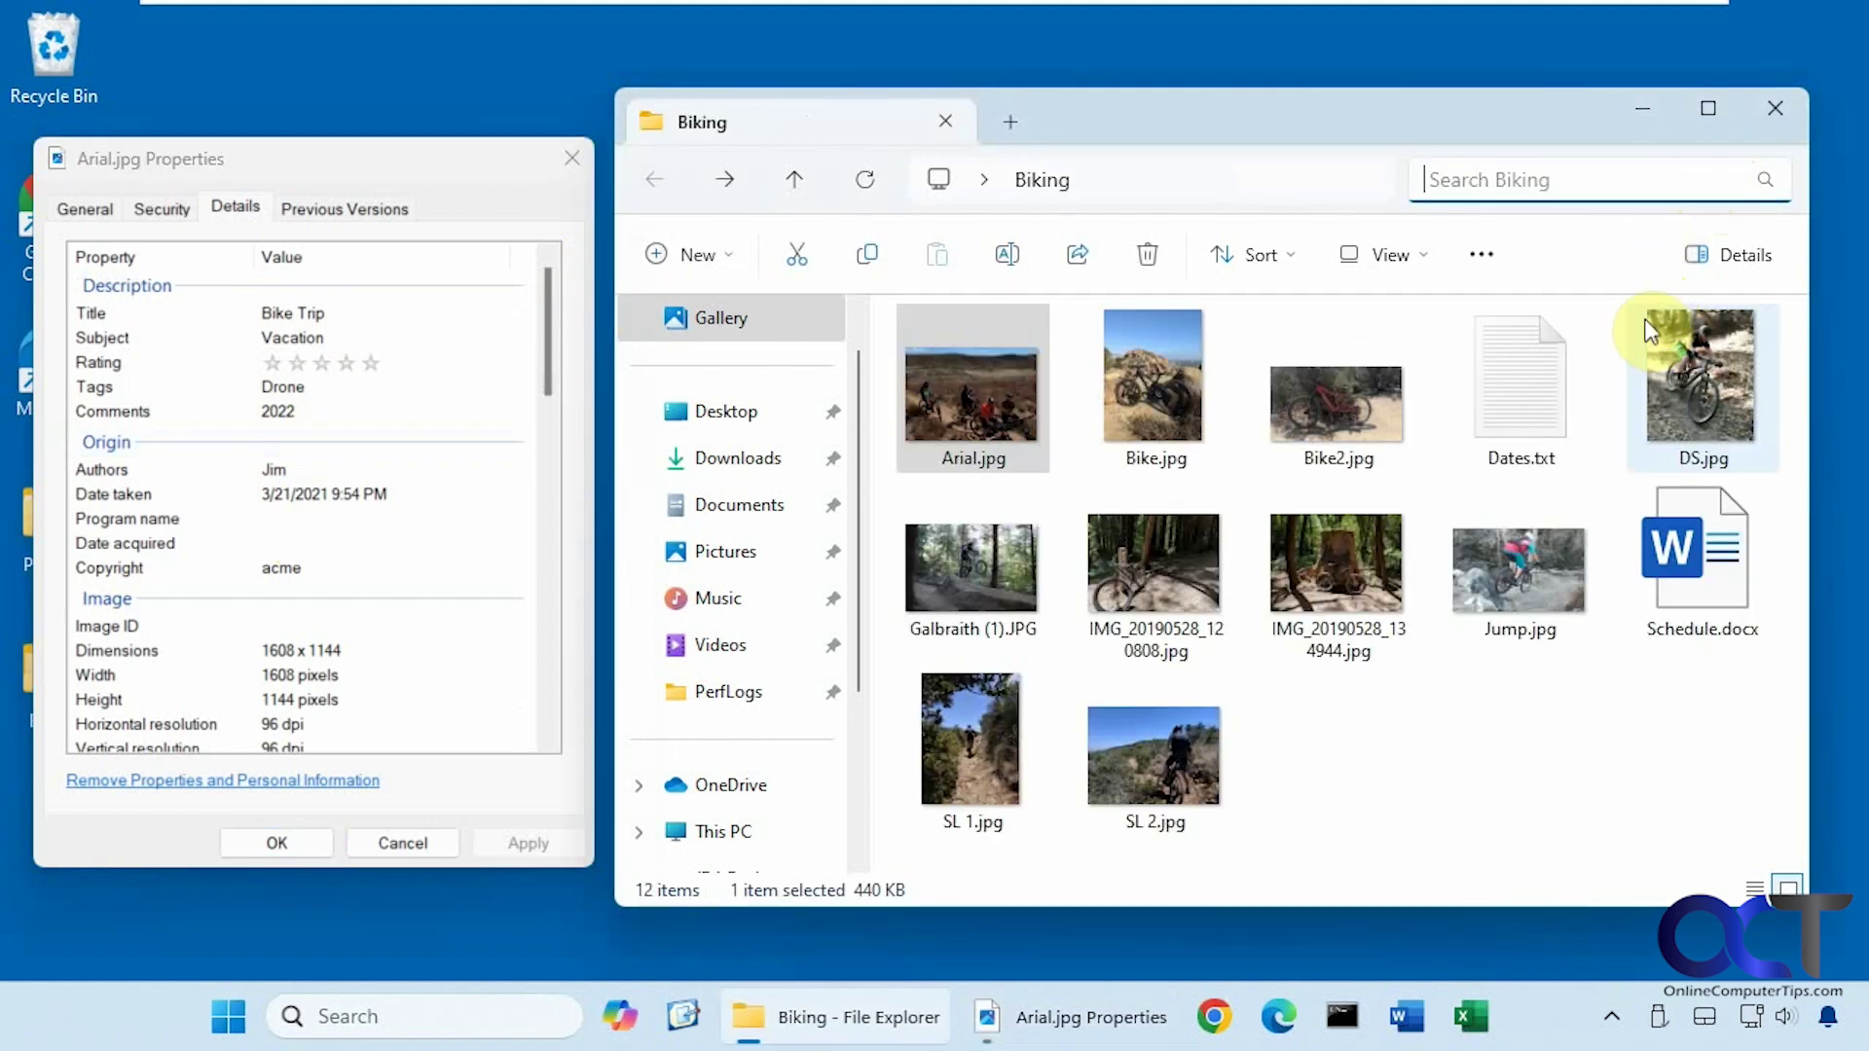
click(1708, 584)
right_click(1702, 592)
click(1518, 562)
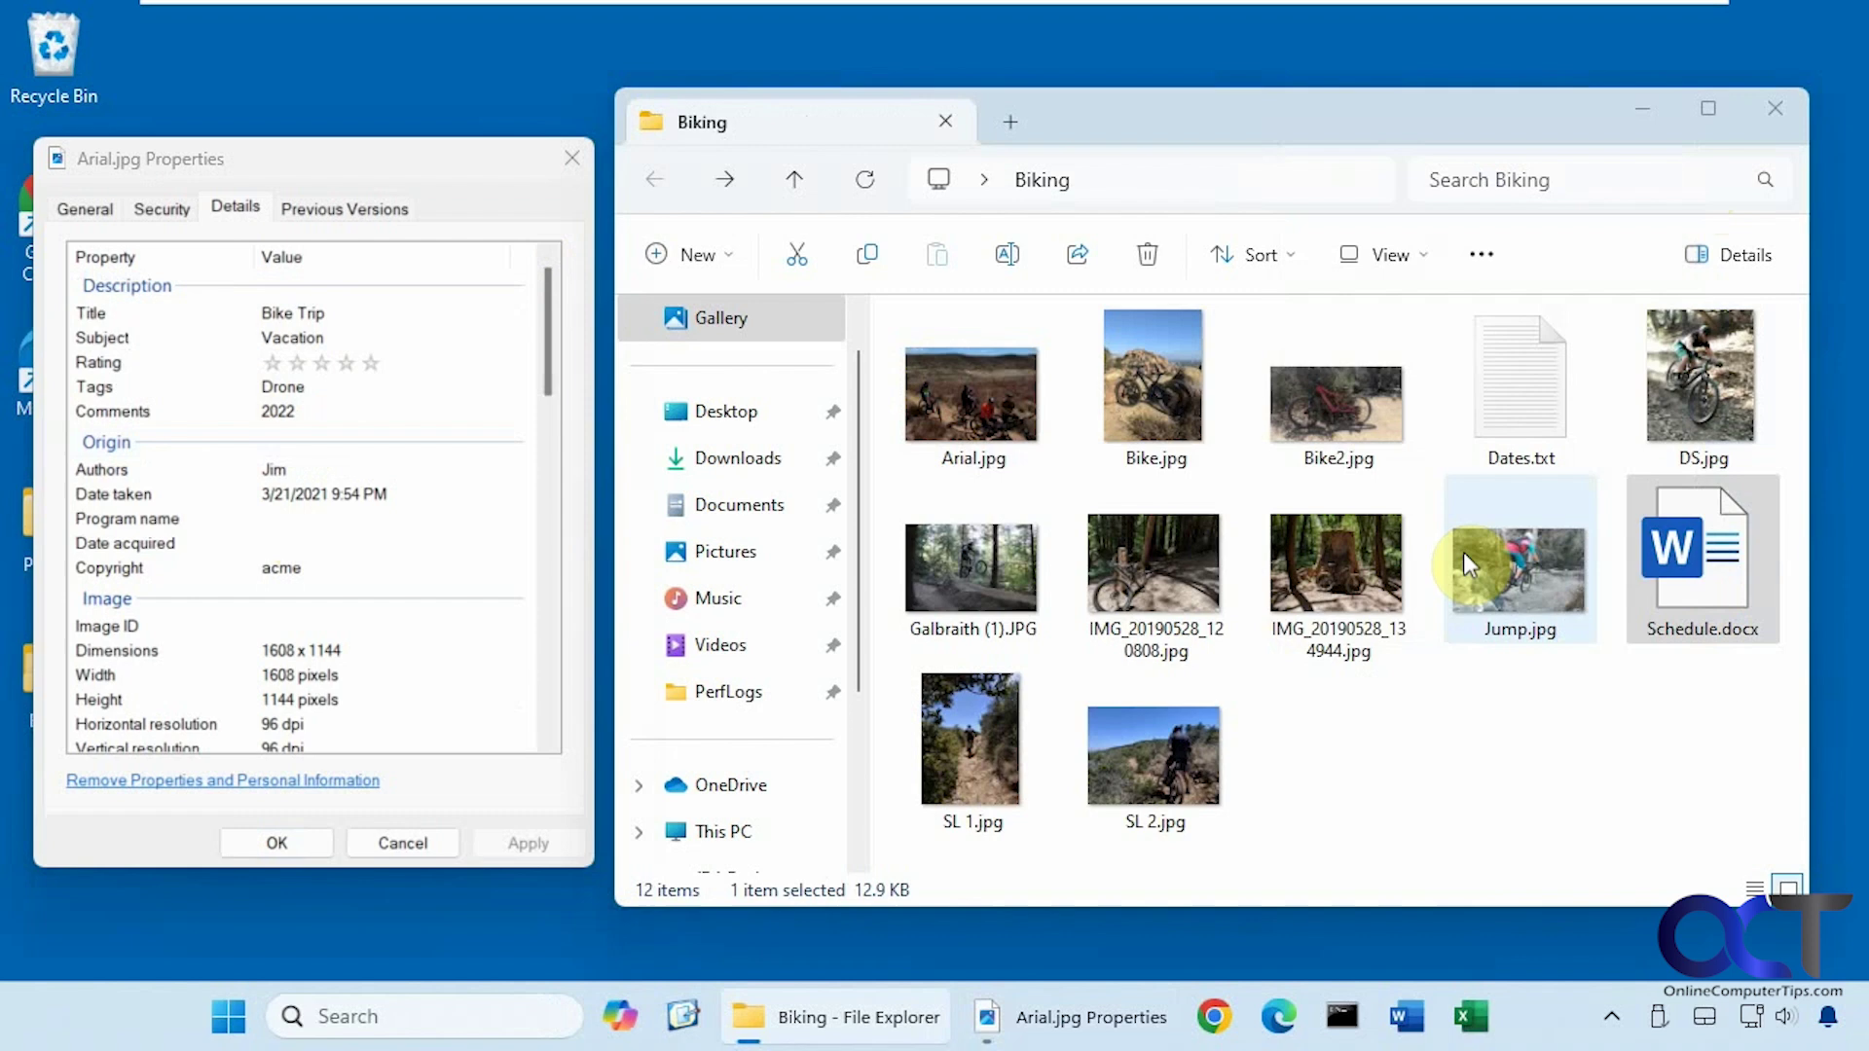
drag(1581, 261, 317, 163)
click(236, 209)
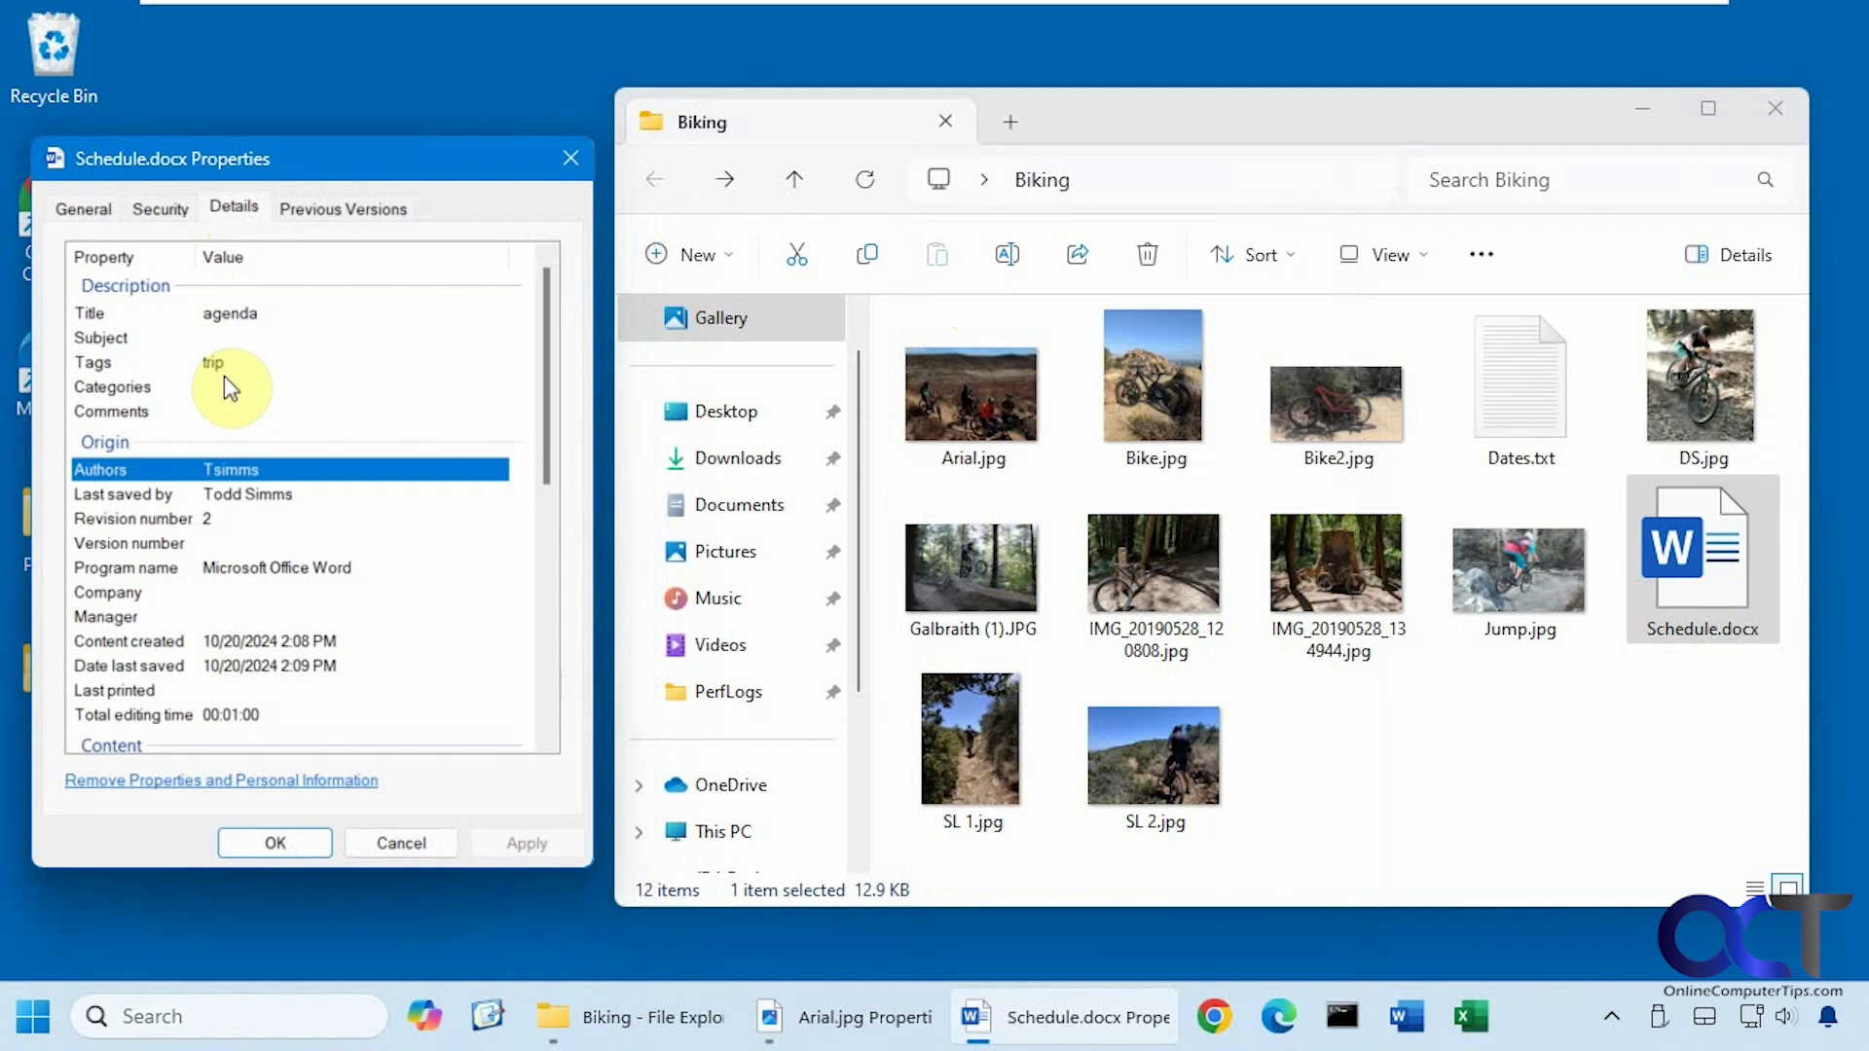
Search Biking for trip (five files), then the document author's user name, leaving Schedule.docx.
click(1534, 175)
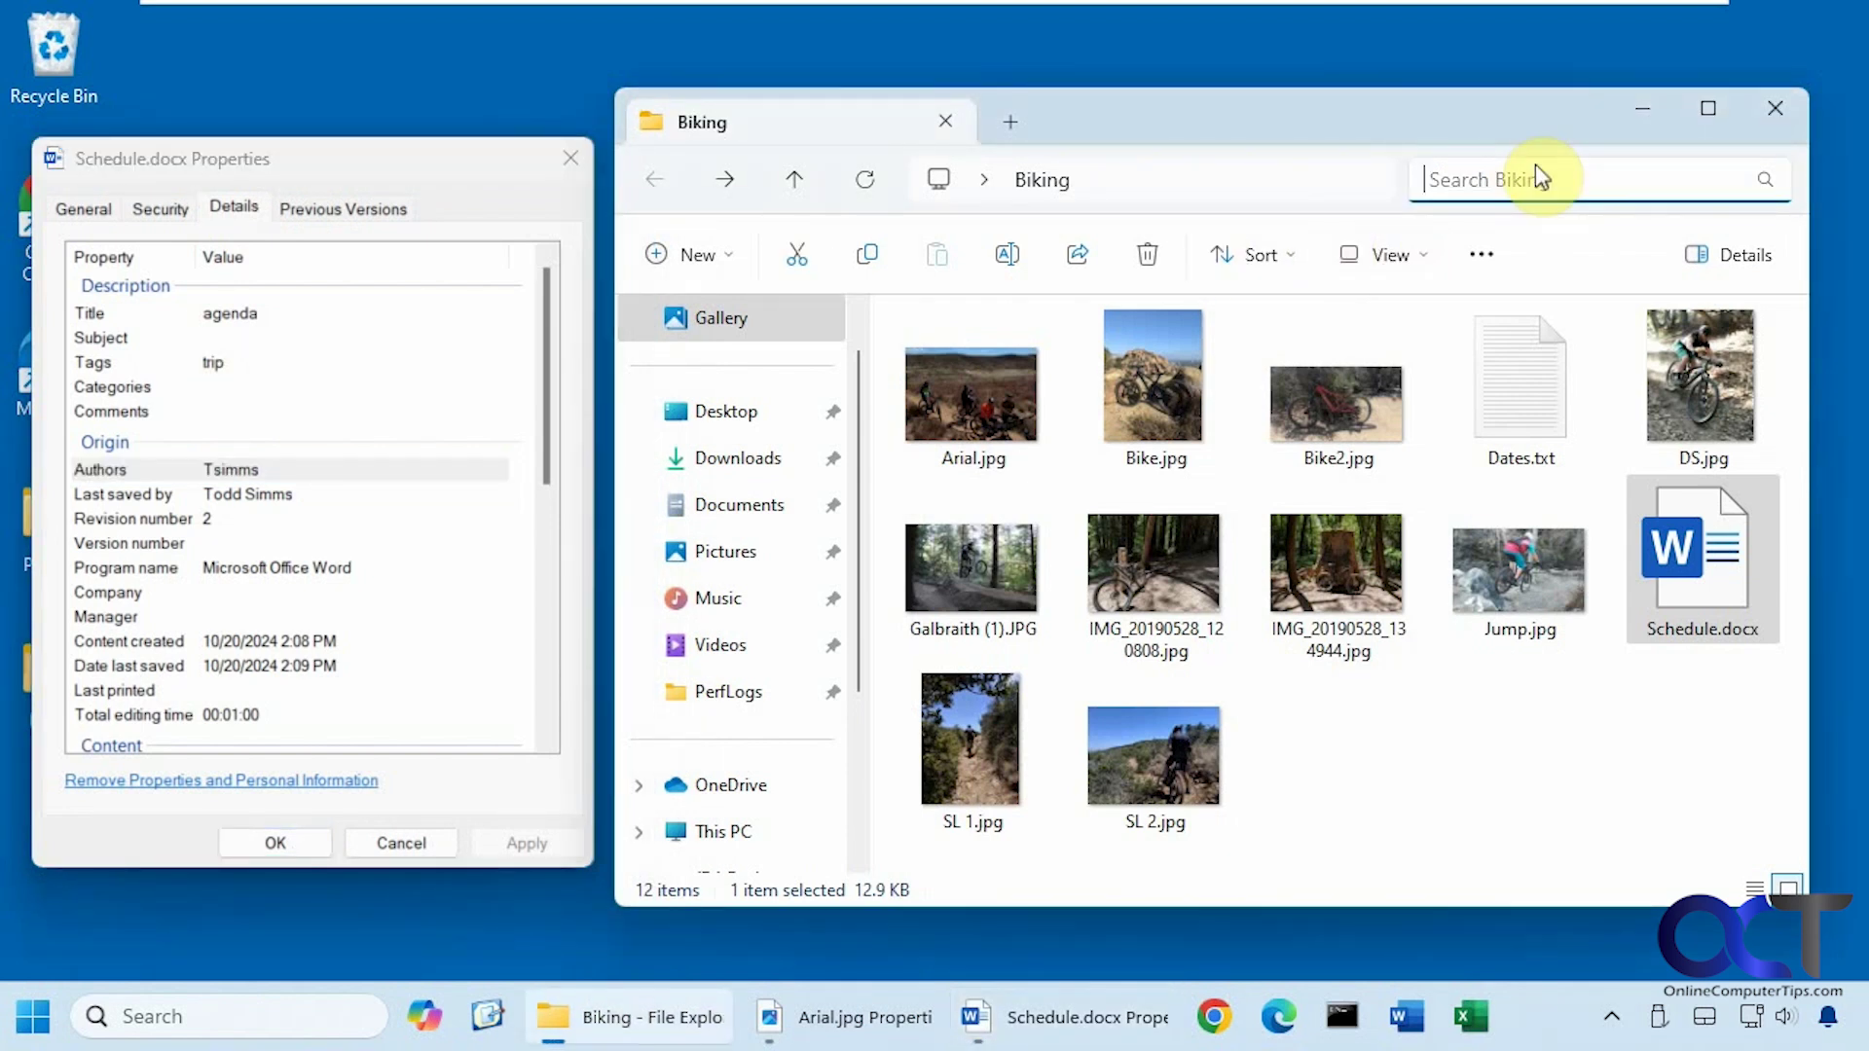
text(trip)
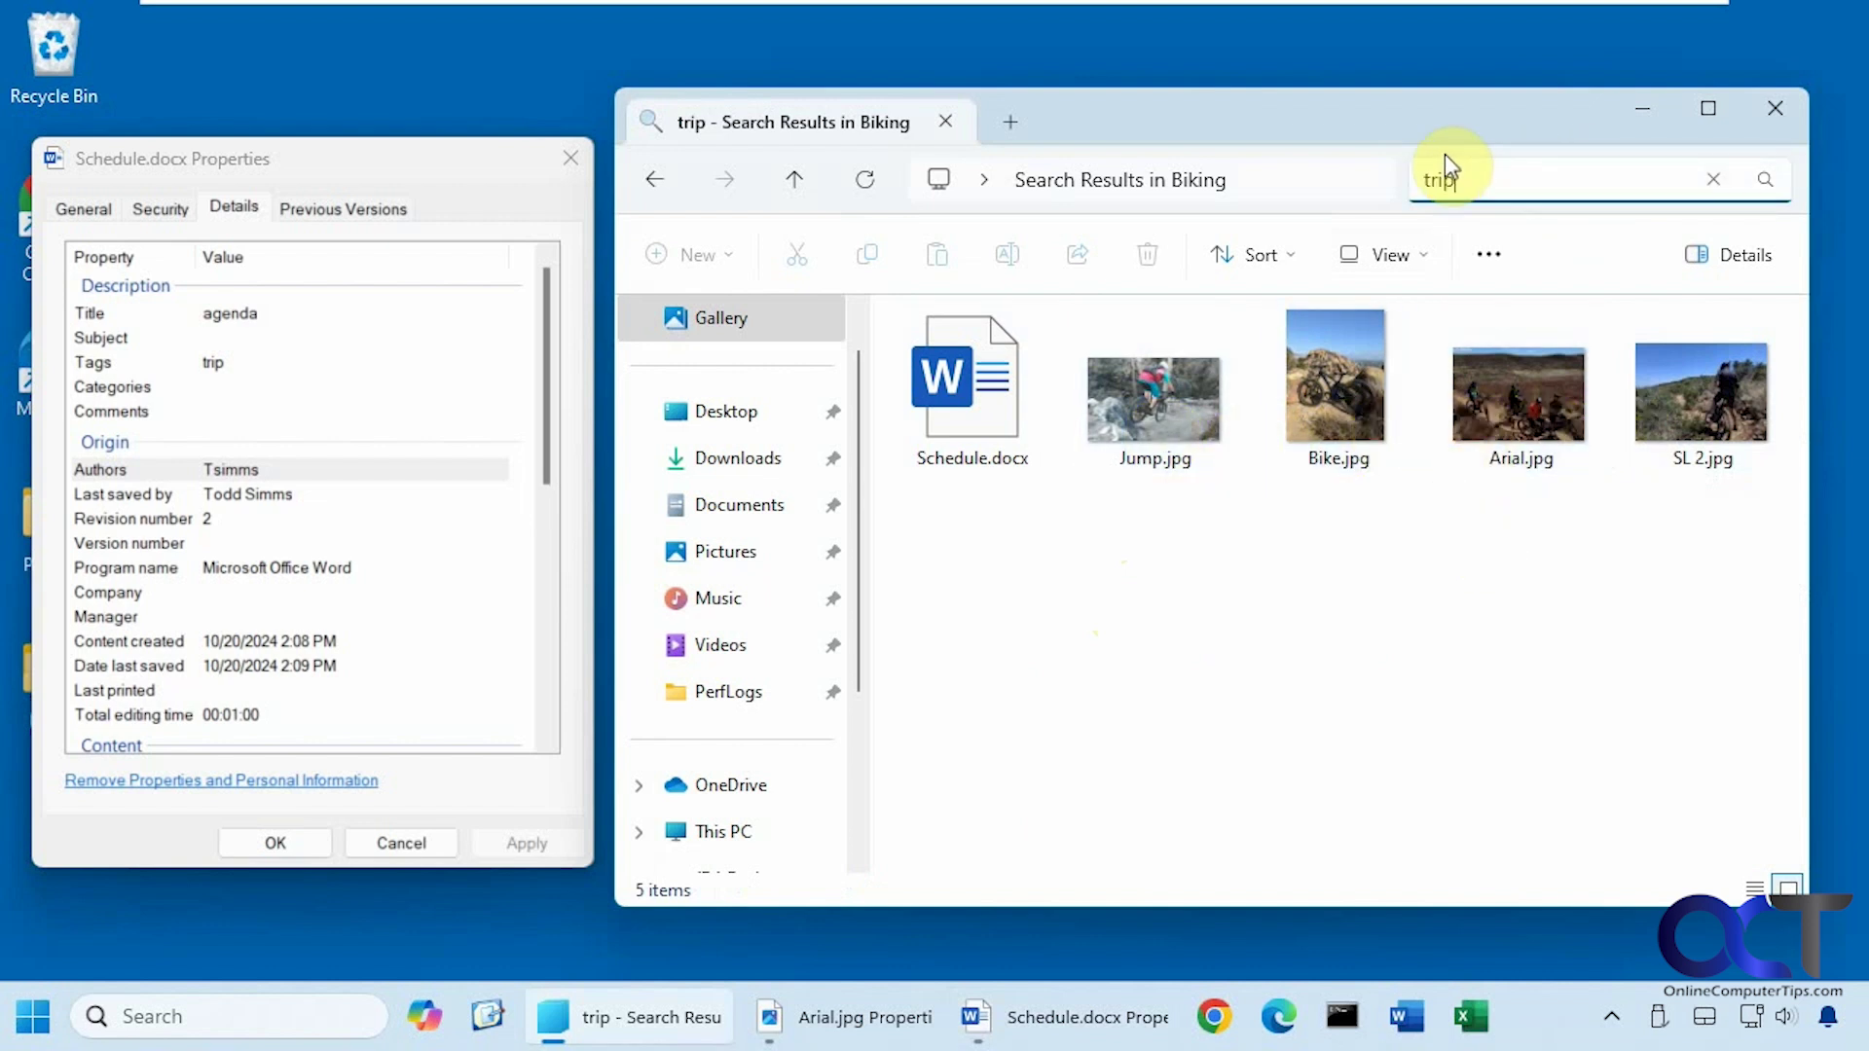
click(1407, 170)
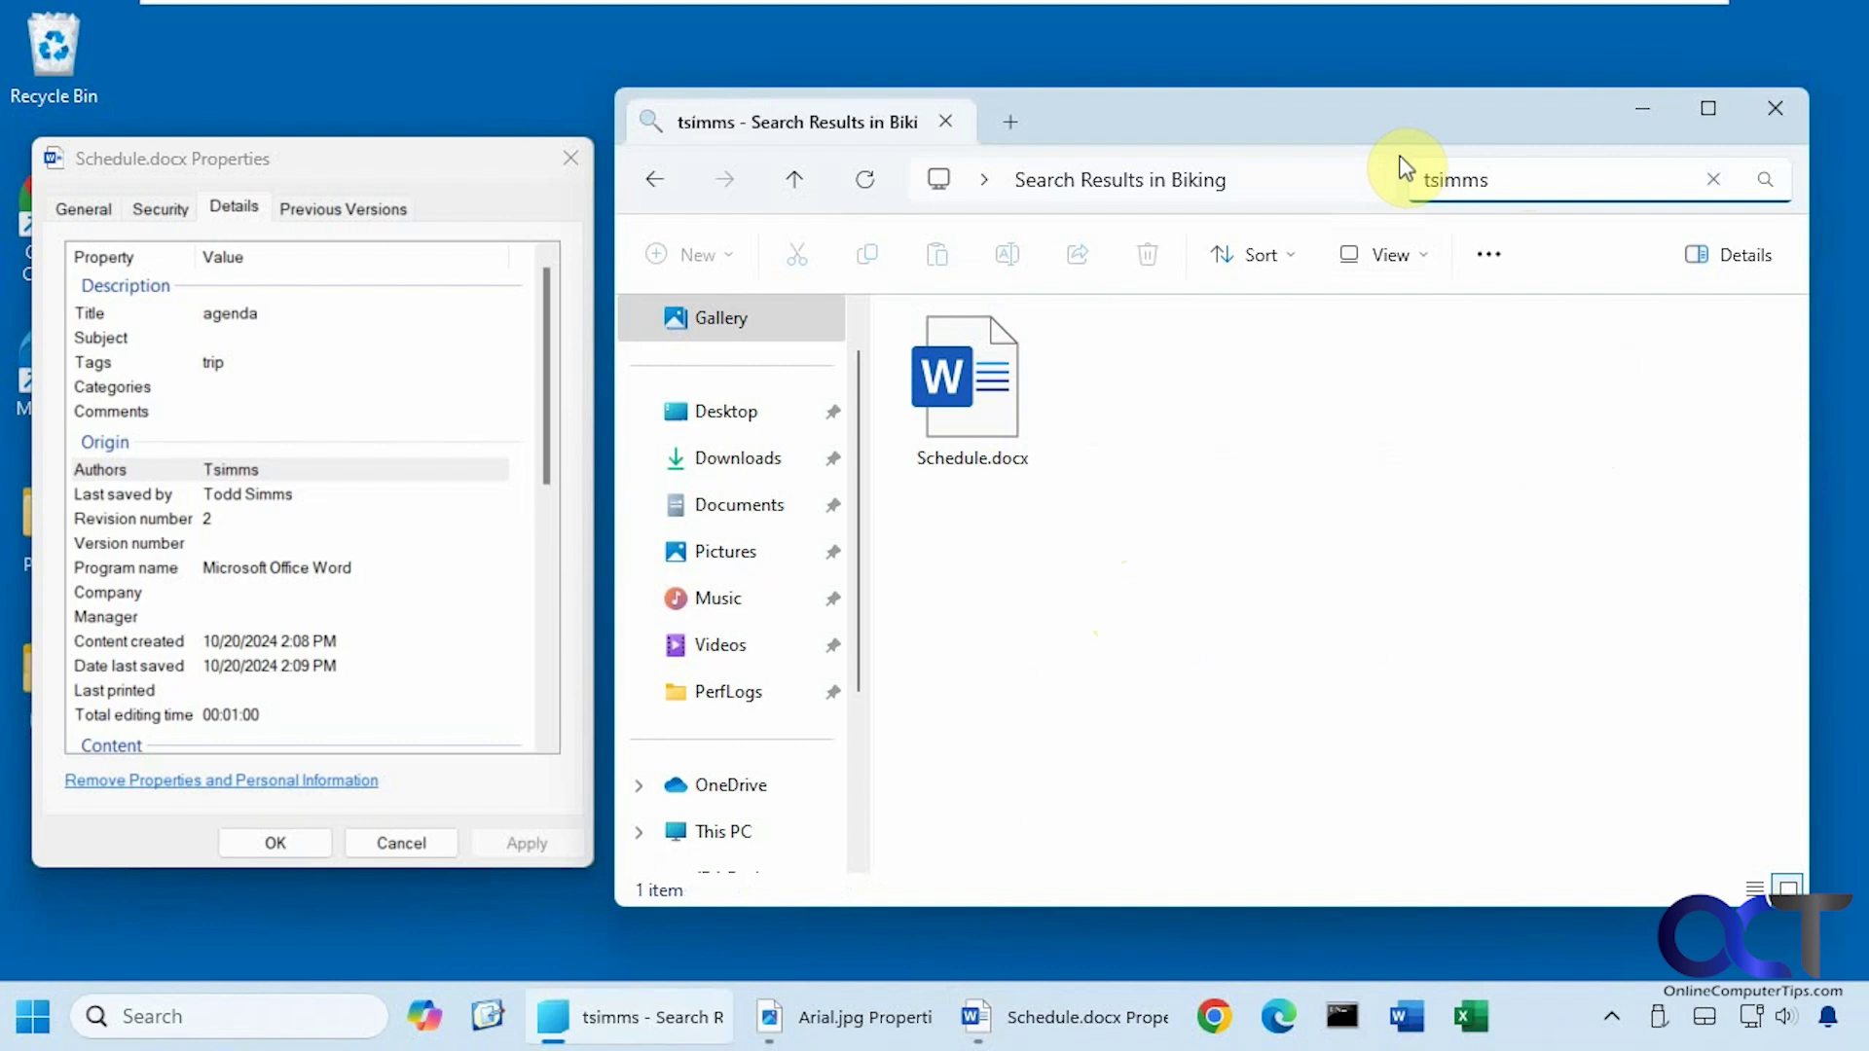
Replace the author search with 2, which matches seven items.
drag(1481, 181, 1382, 167)
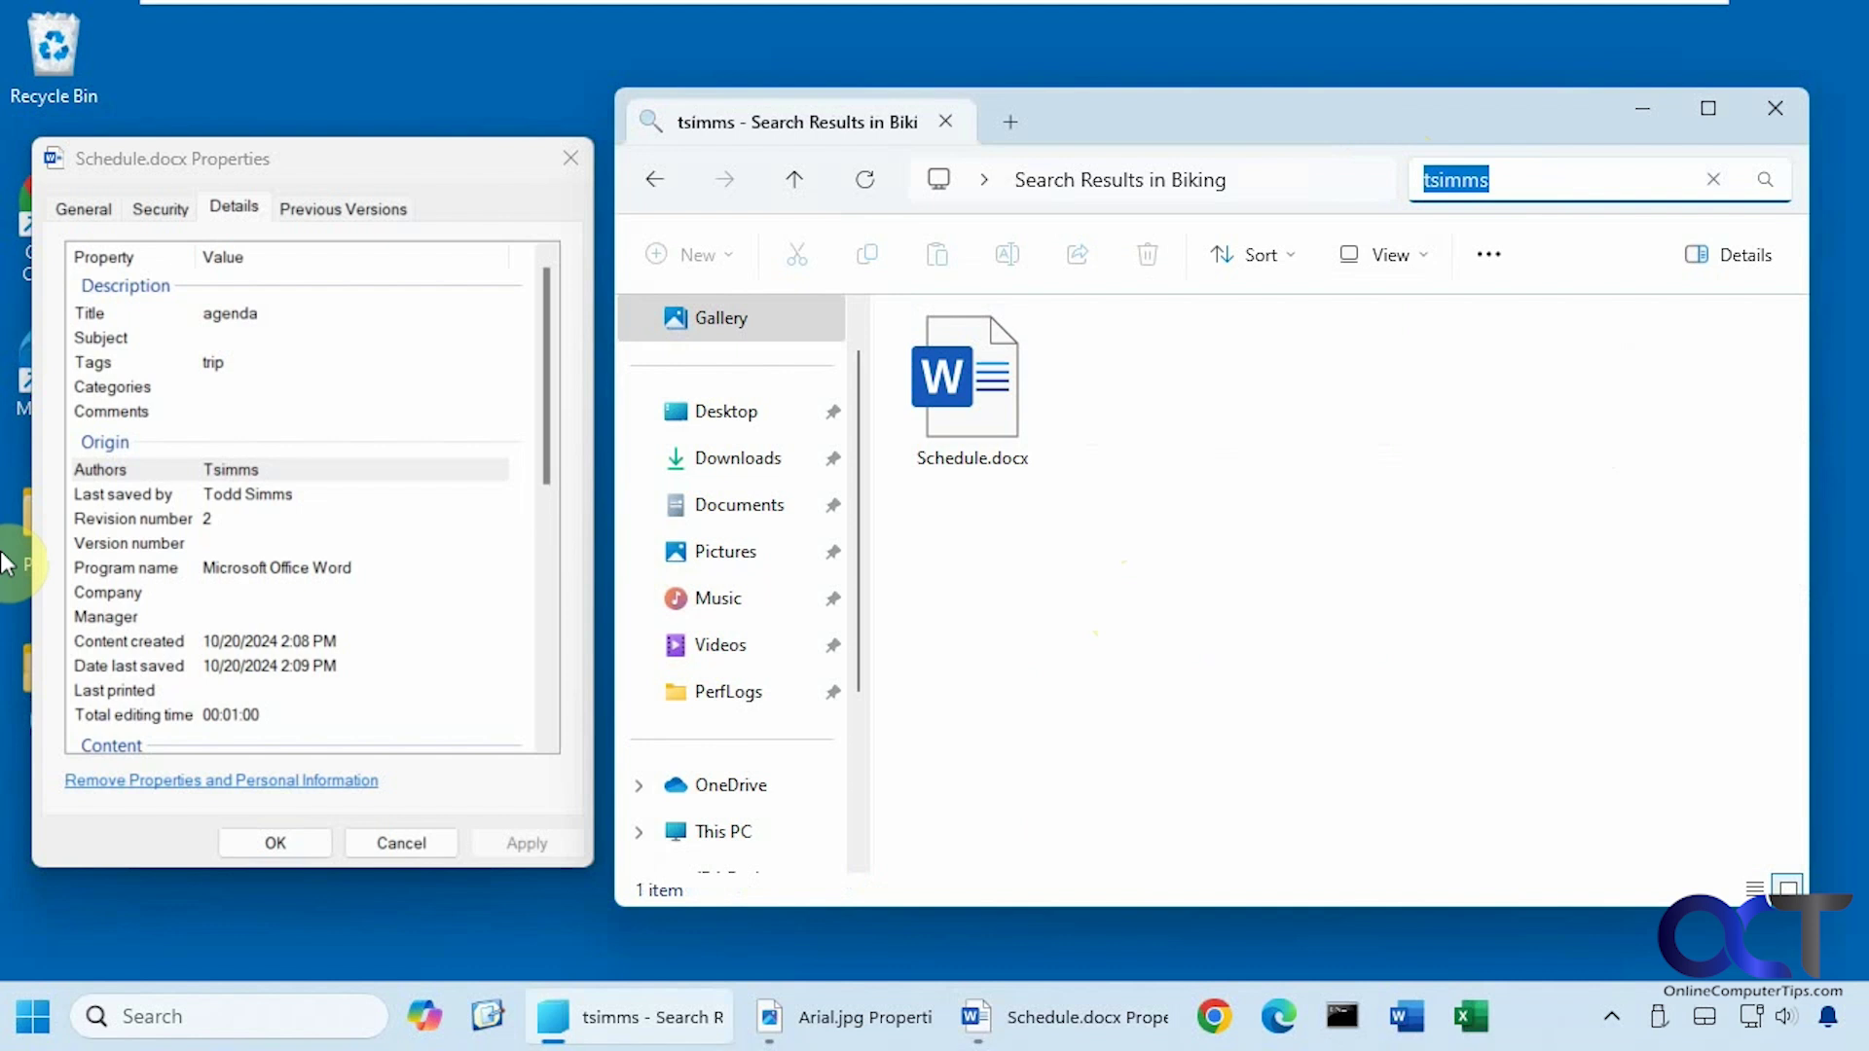
text(2)
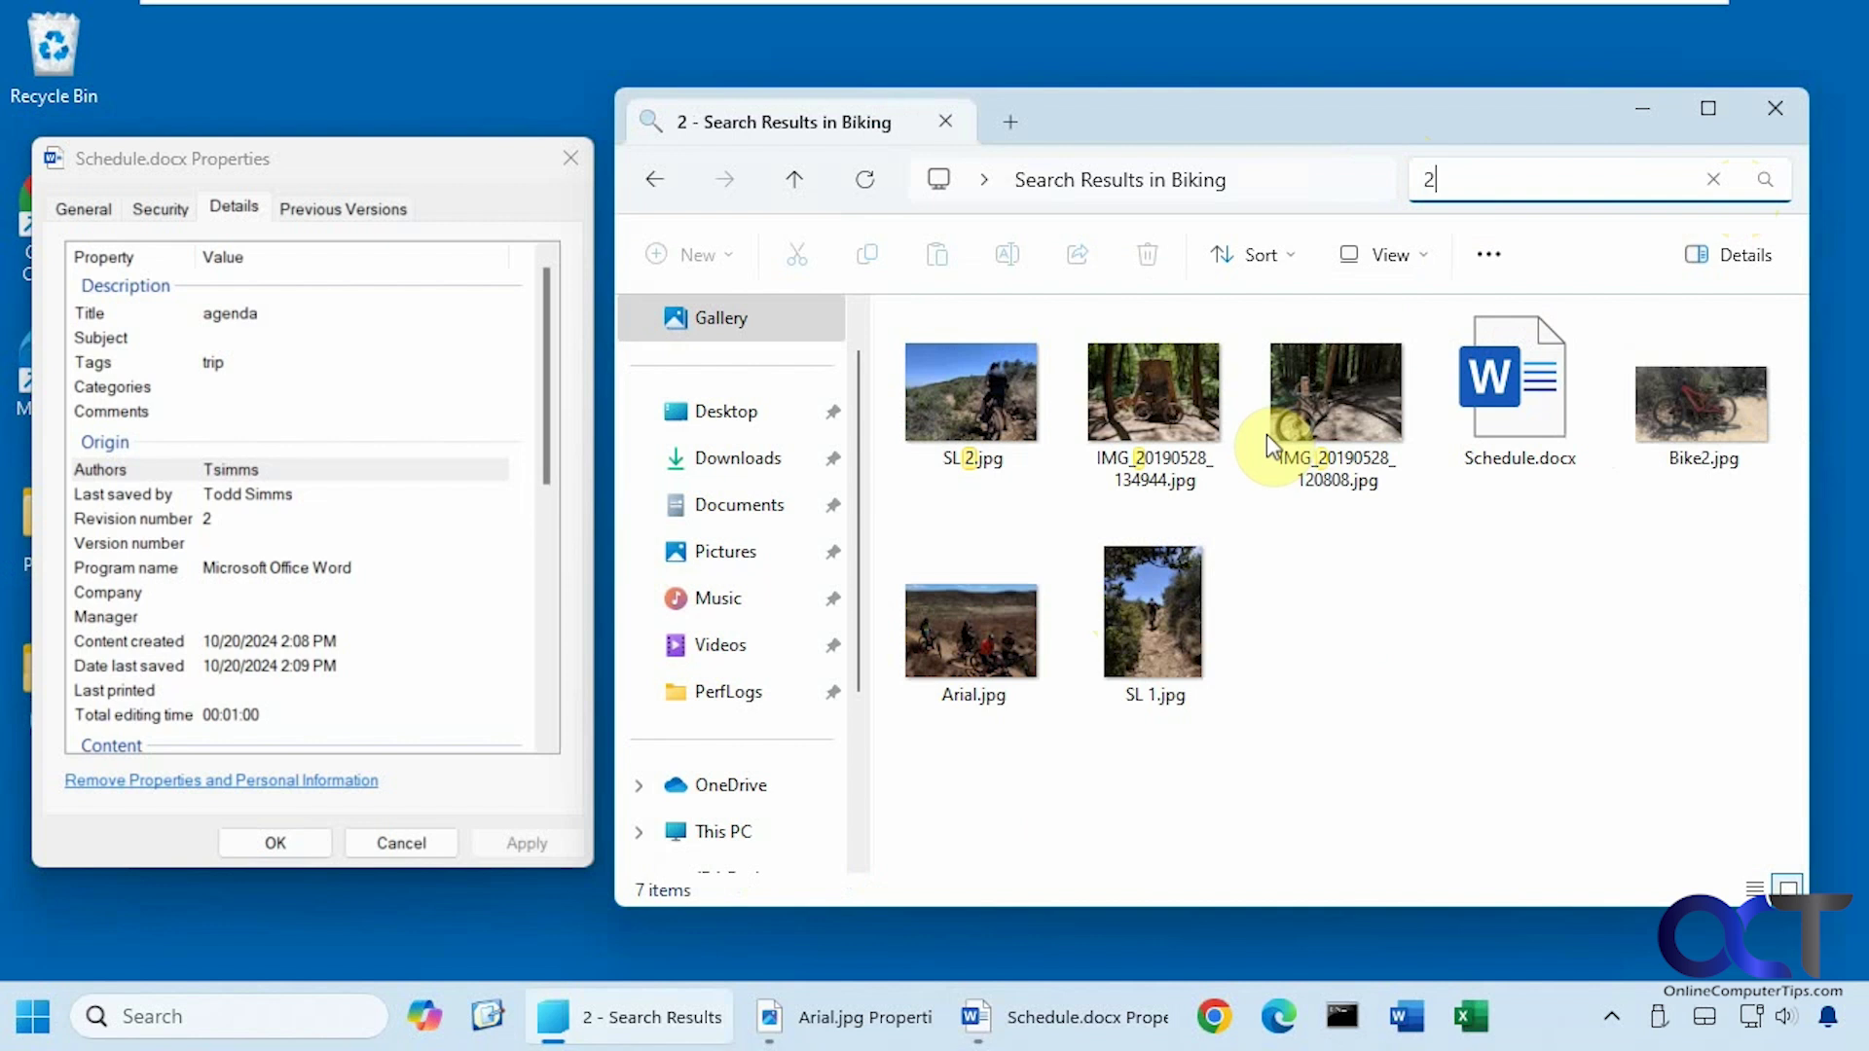
mouse_move(1168, 676)
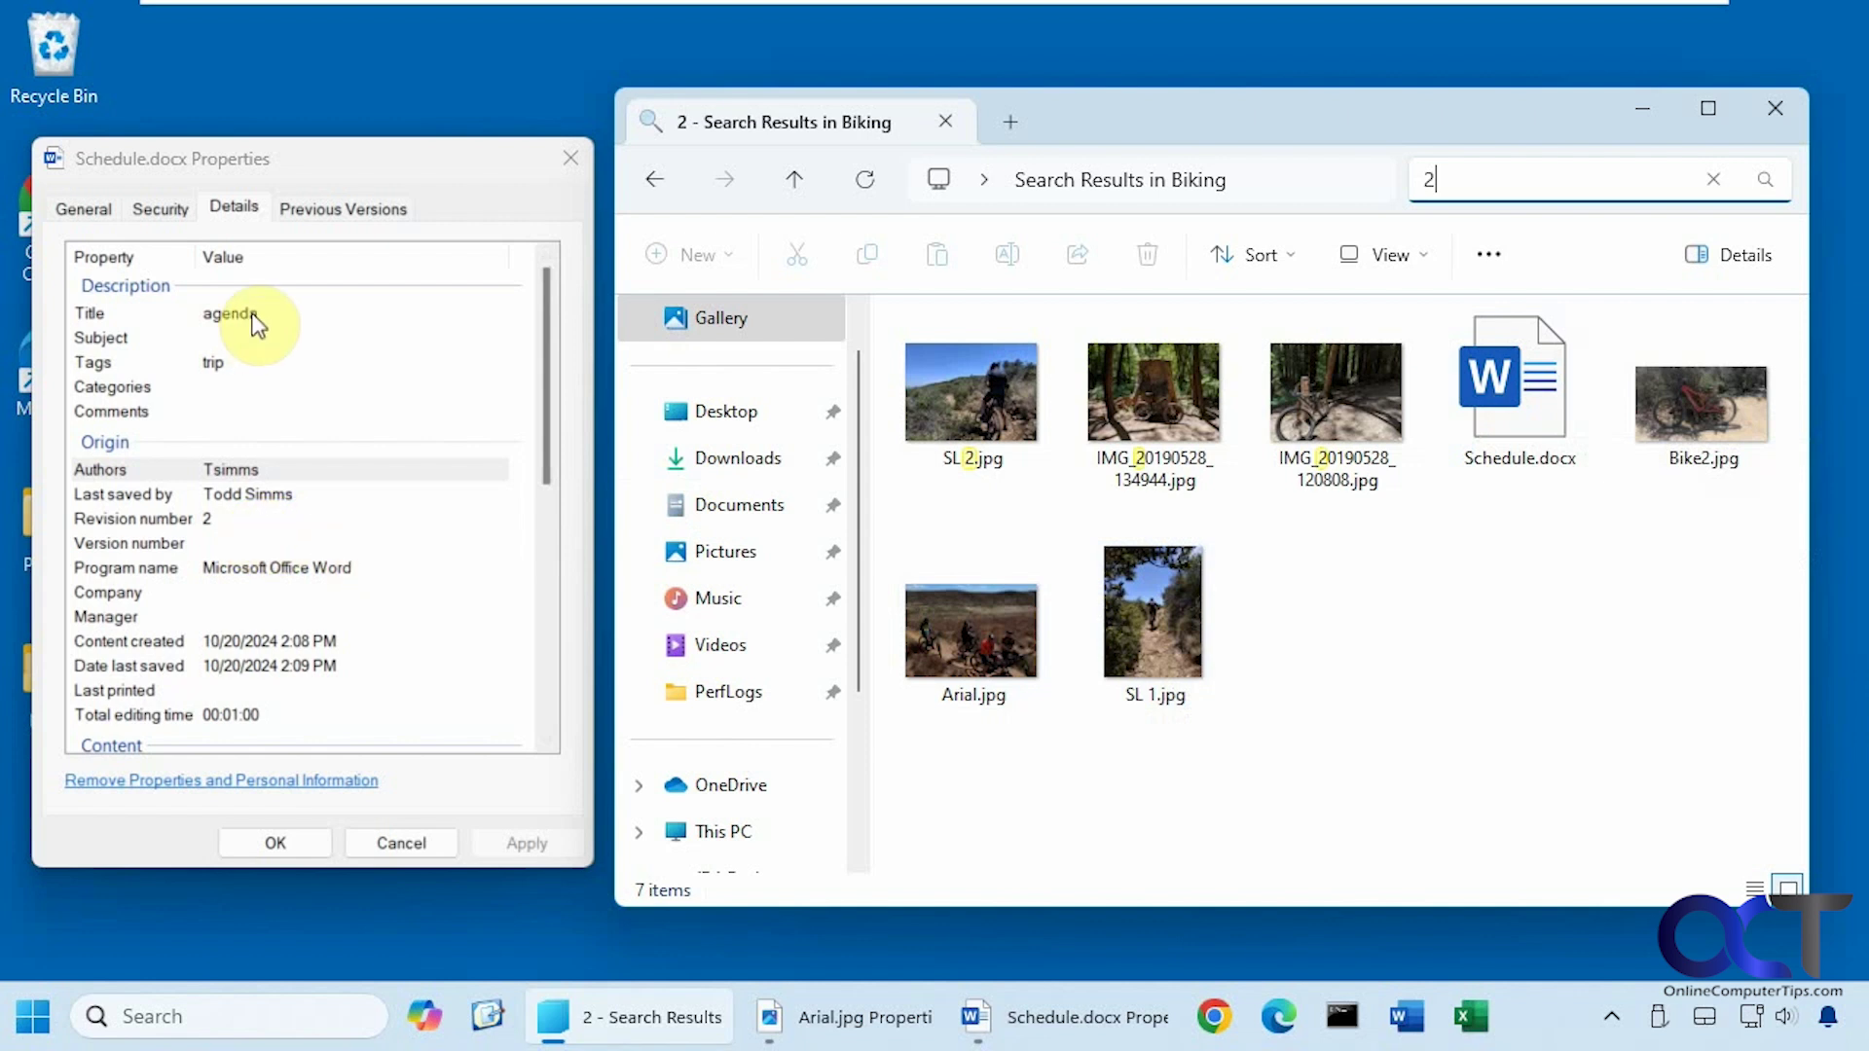
Search for agenda so only Schedule.docx is listed, and review its Details metadata.
click(1528, 182)
text(ag)
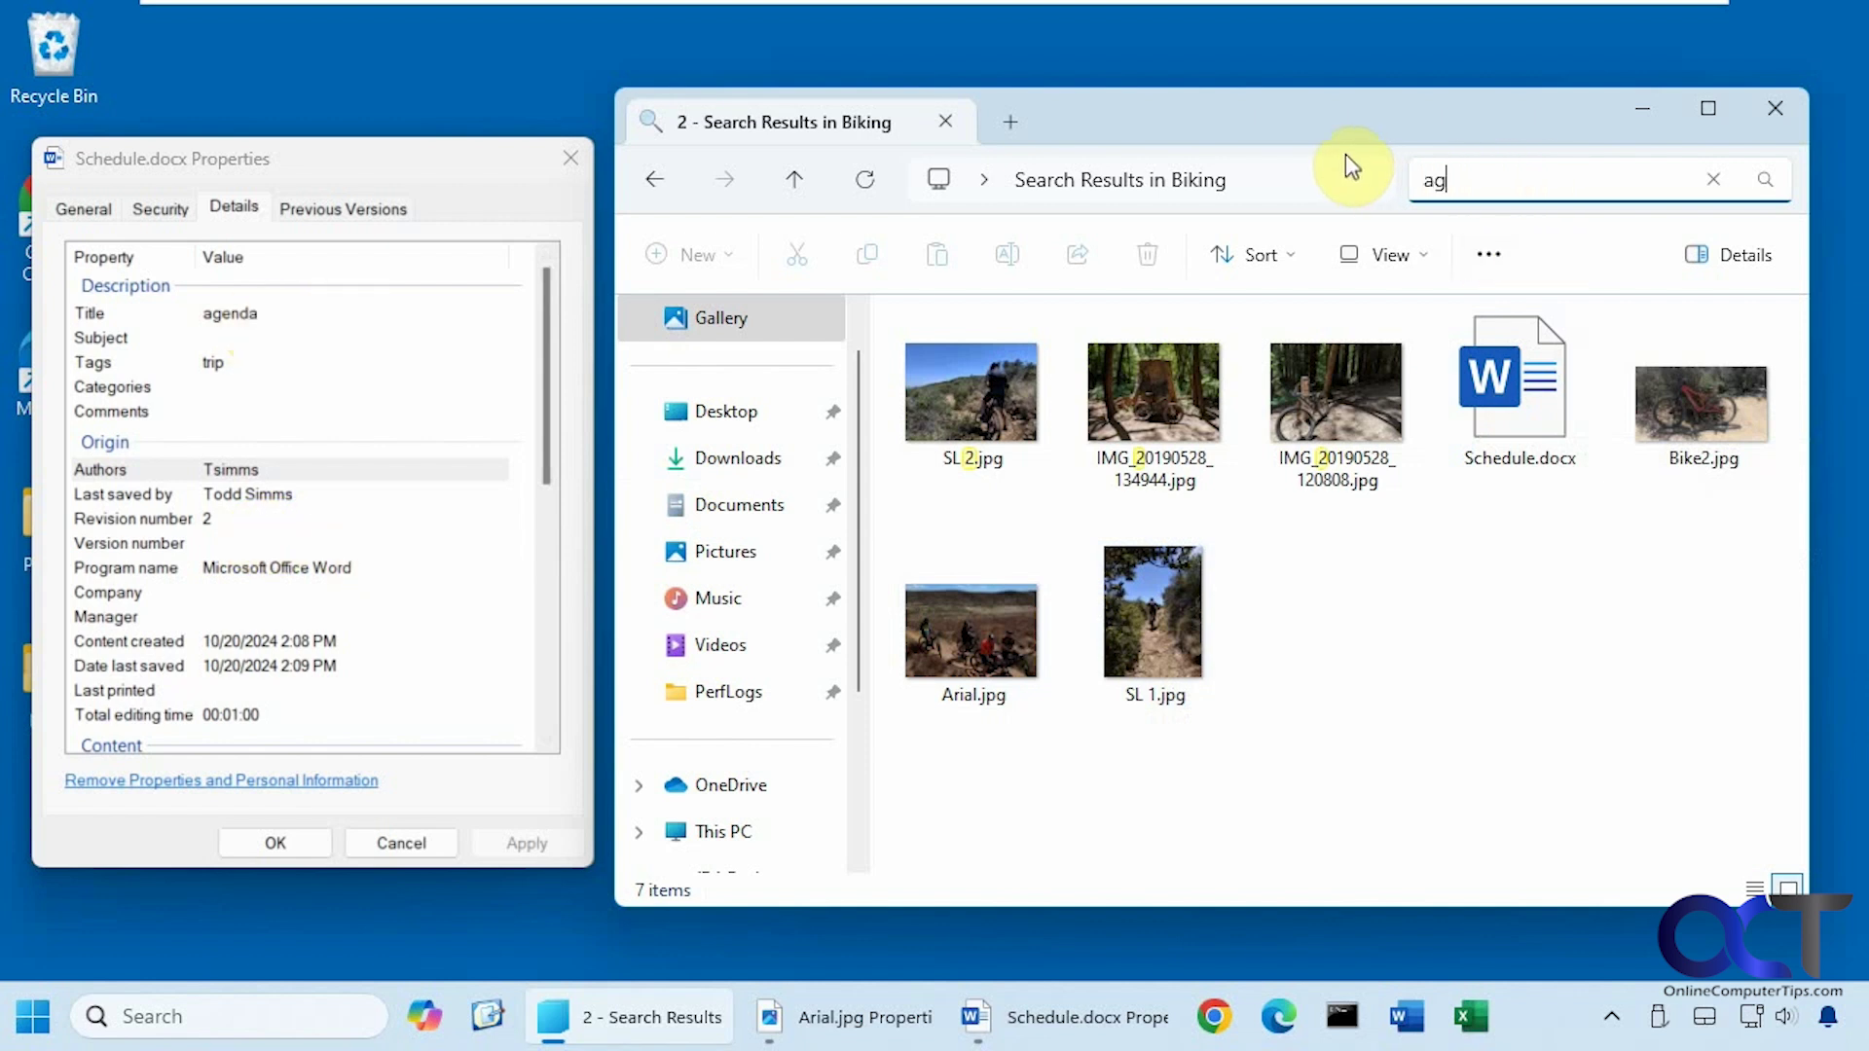
text(enda)
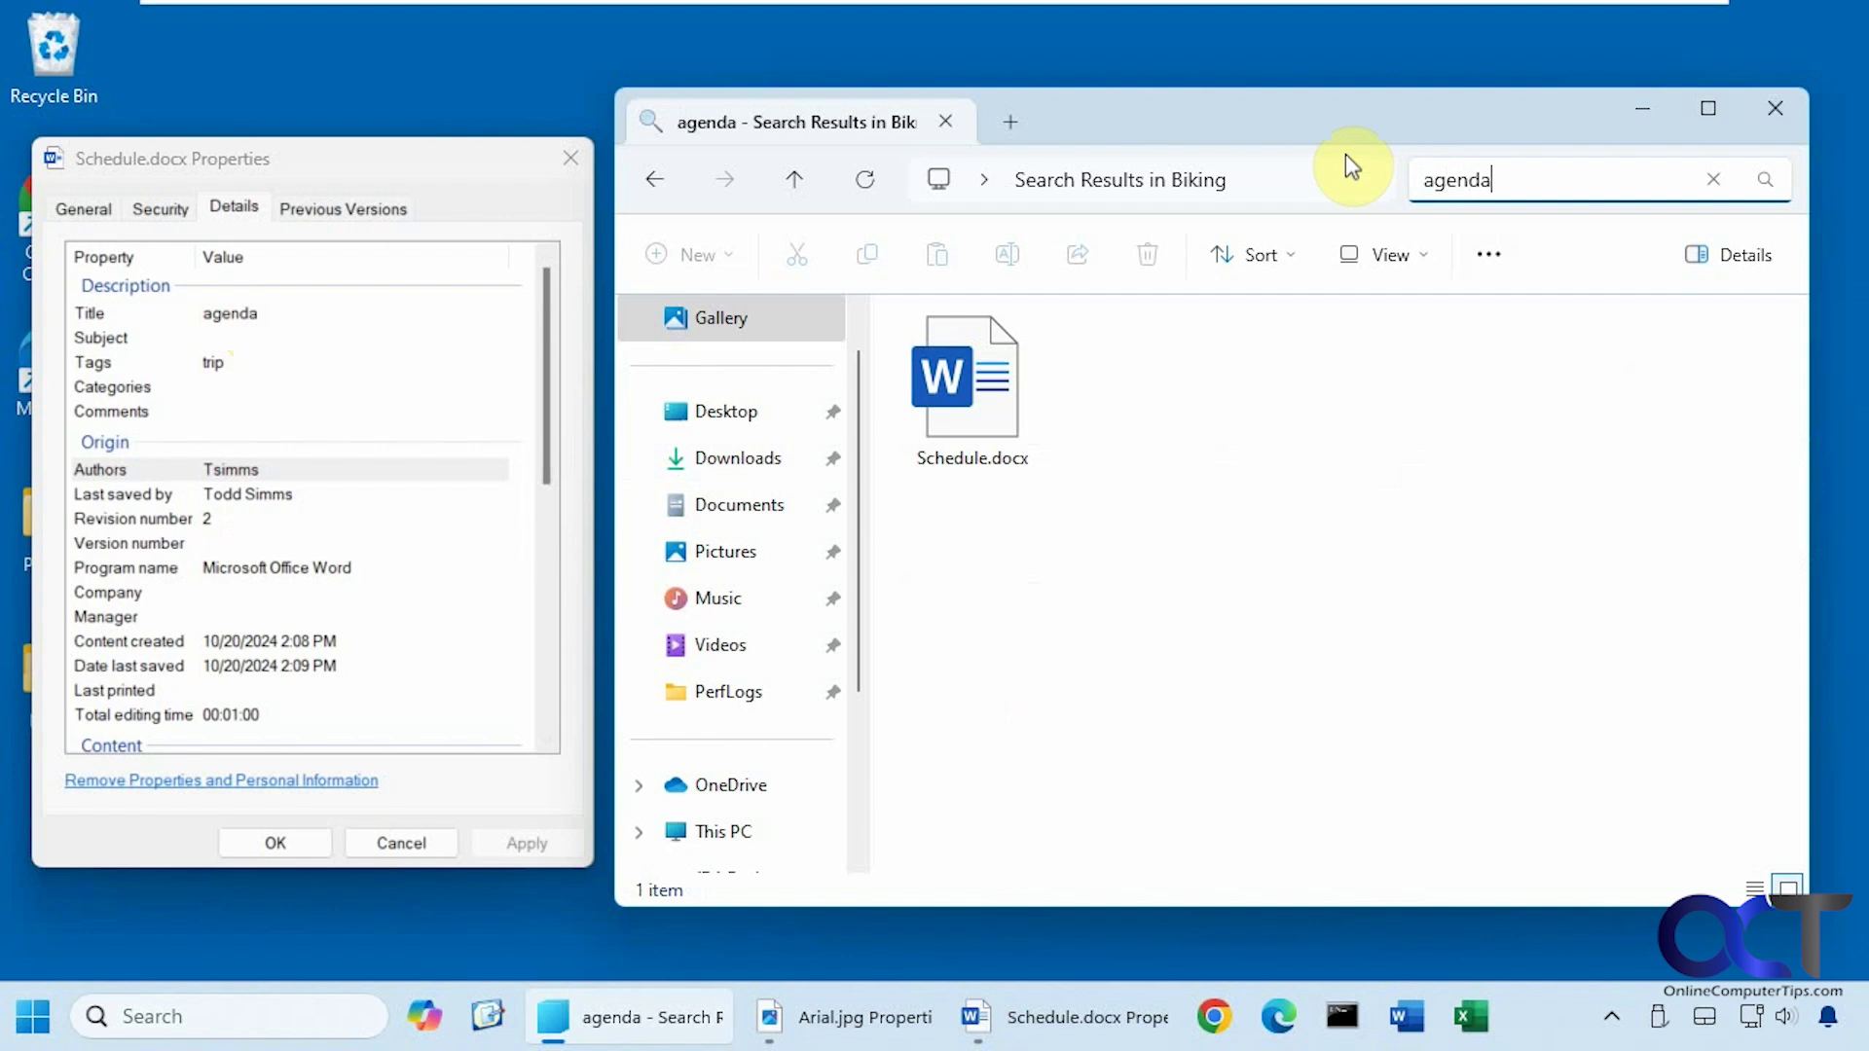
scroll(378, 545, down, 6)
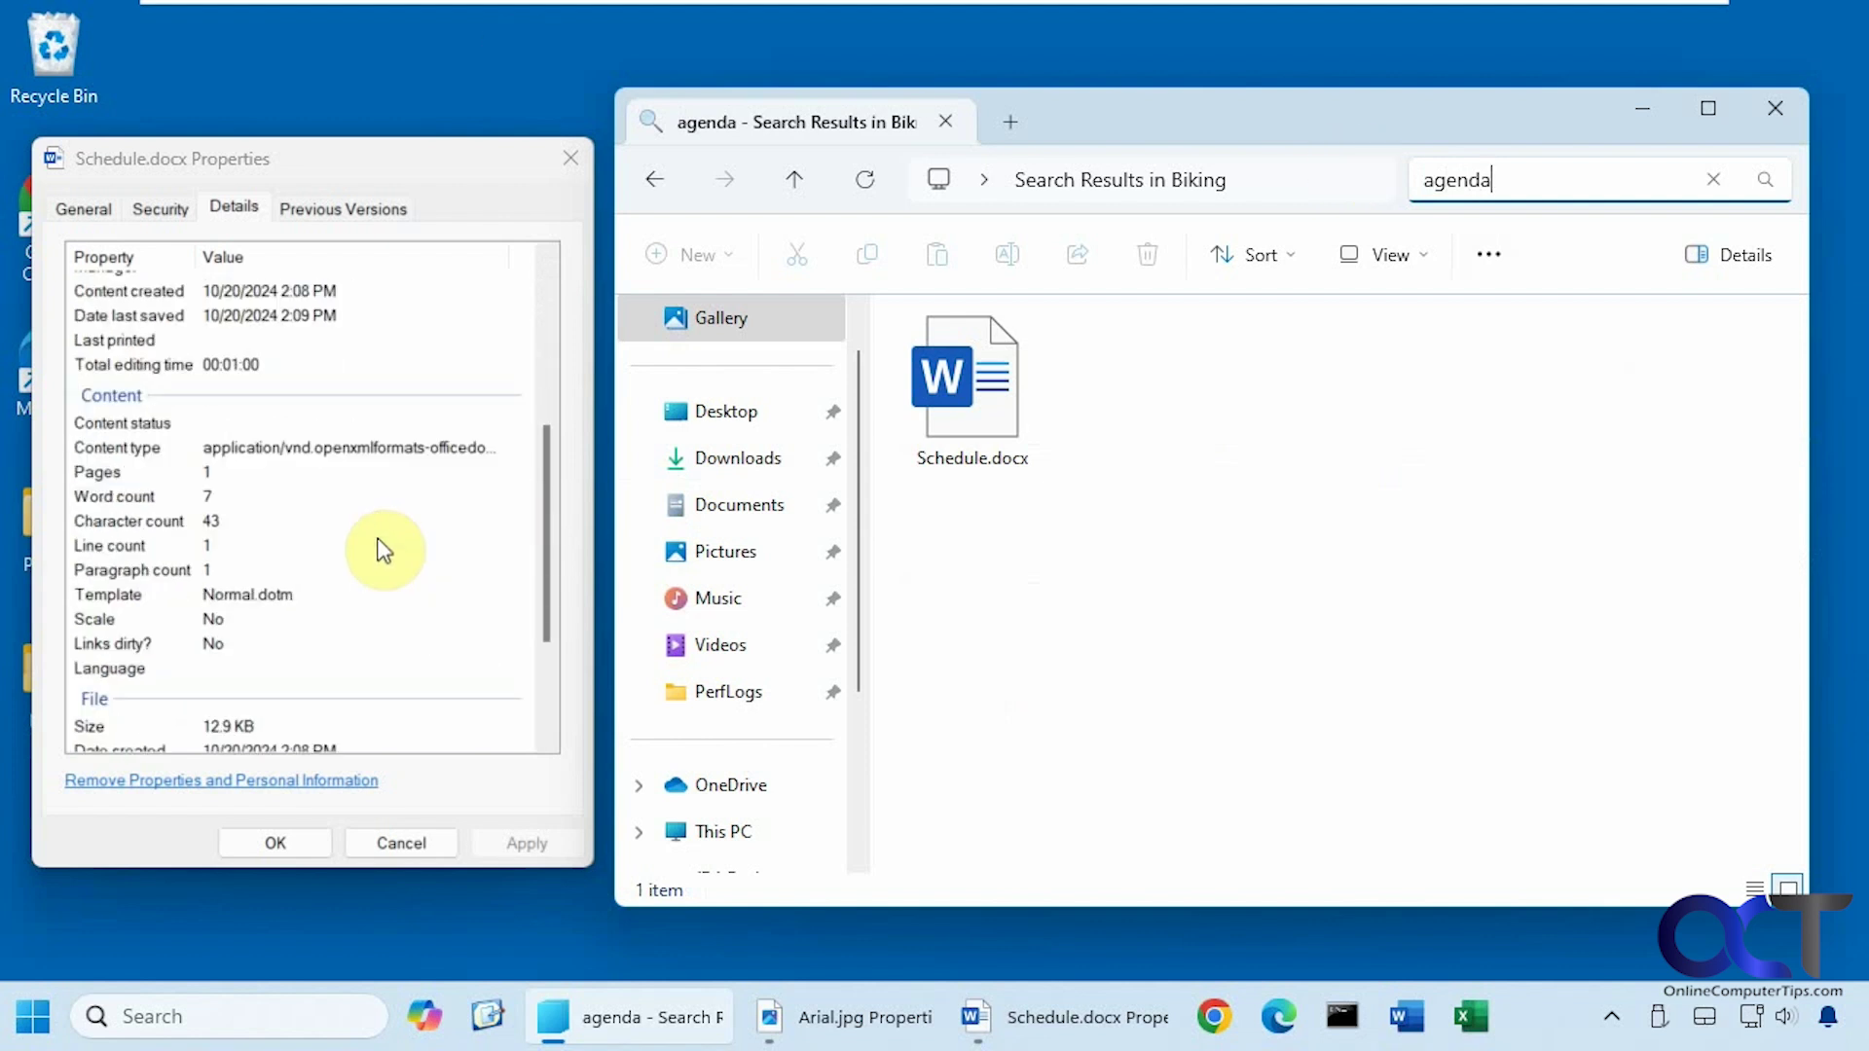
scroll(380, 552, up, 6)
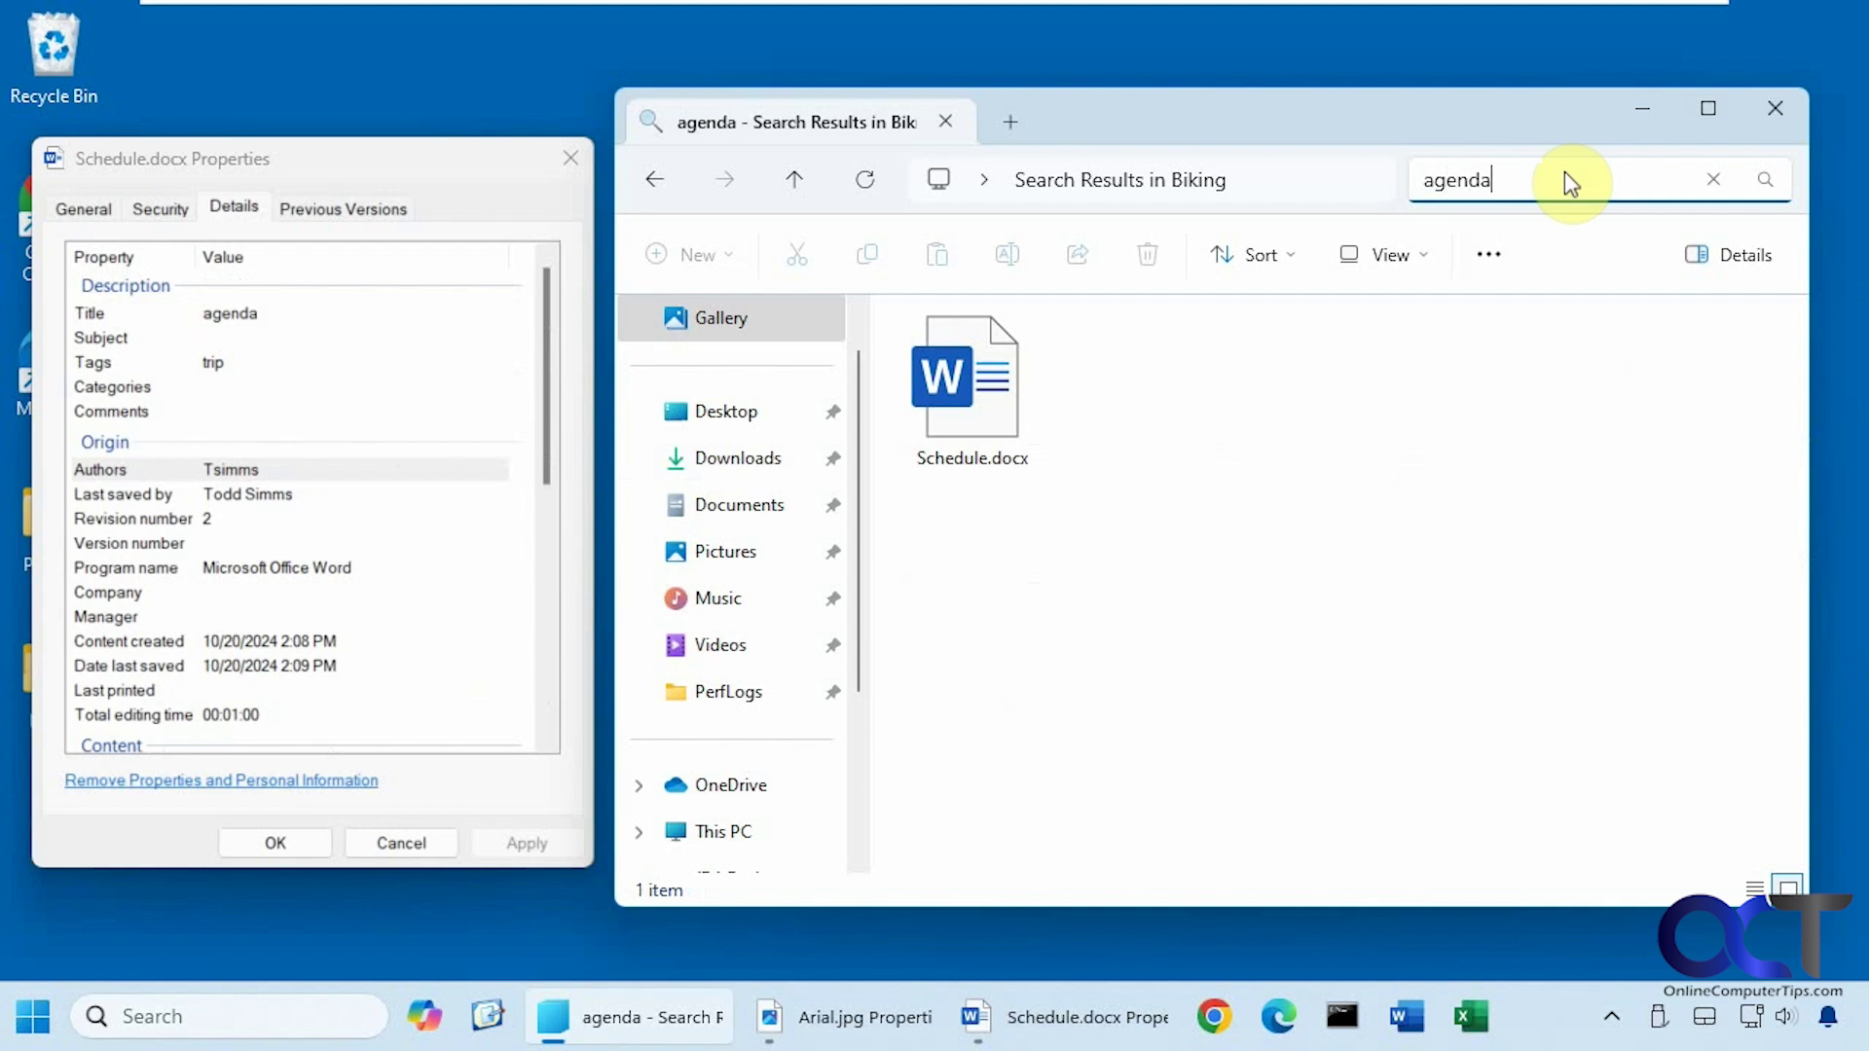
drag(1563, 179, 1397, 180)
Search Biking for the author's first name, listing all 12 files, and review Bike.jpg's Details properties.
text(todd)
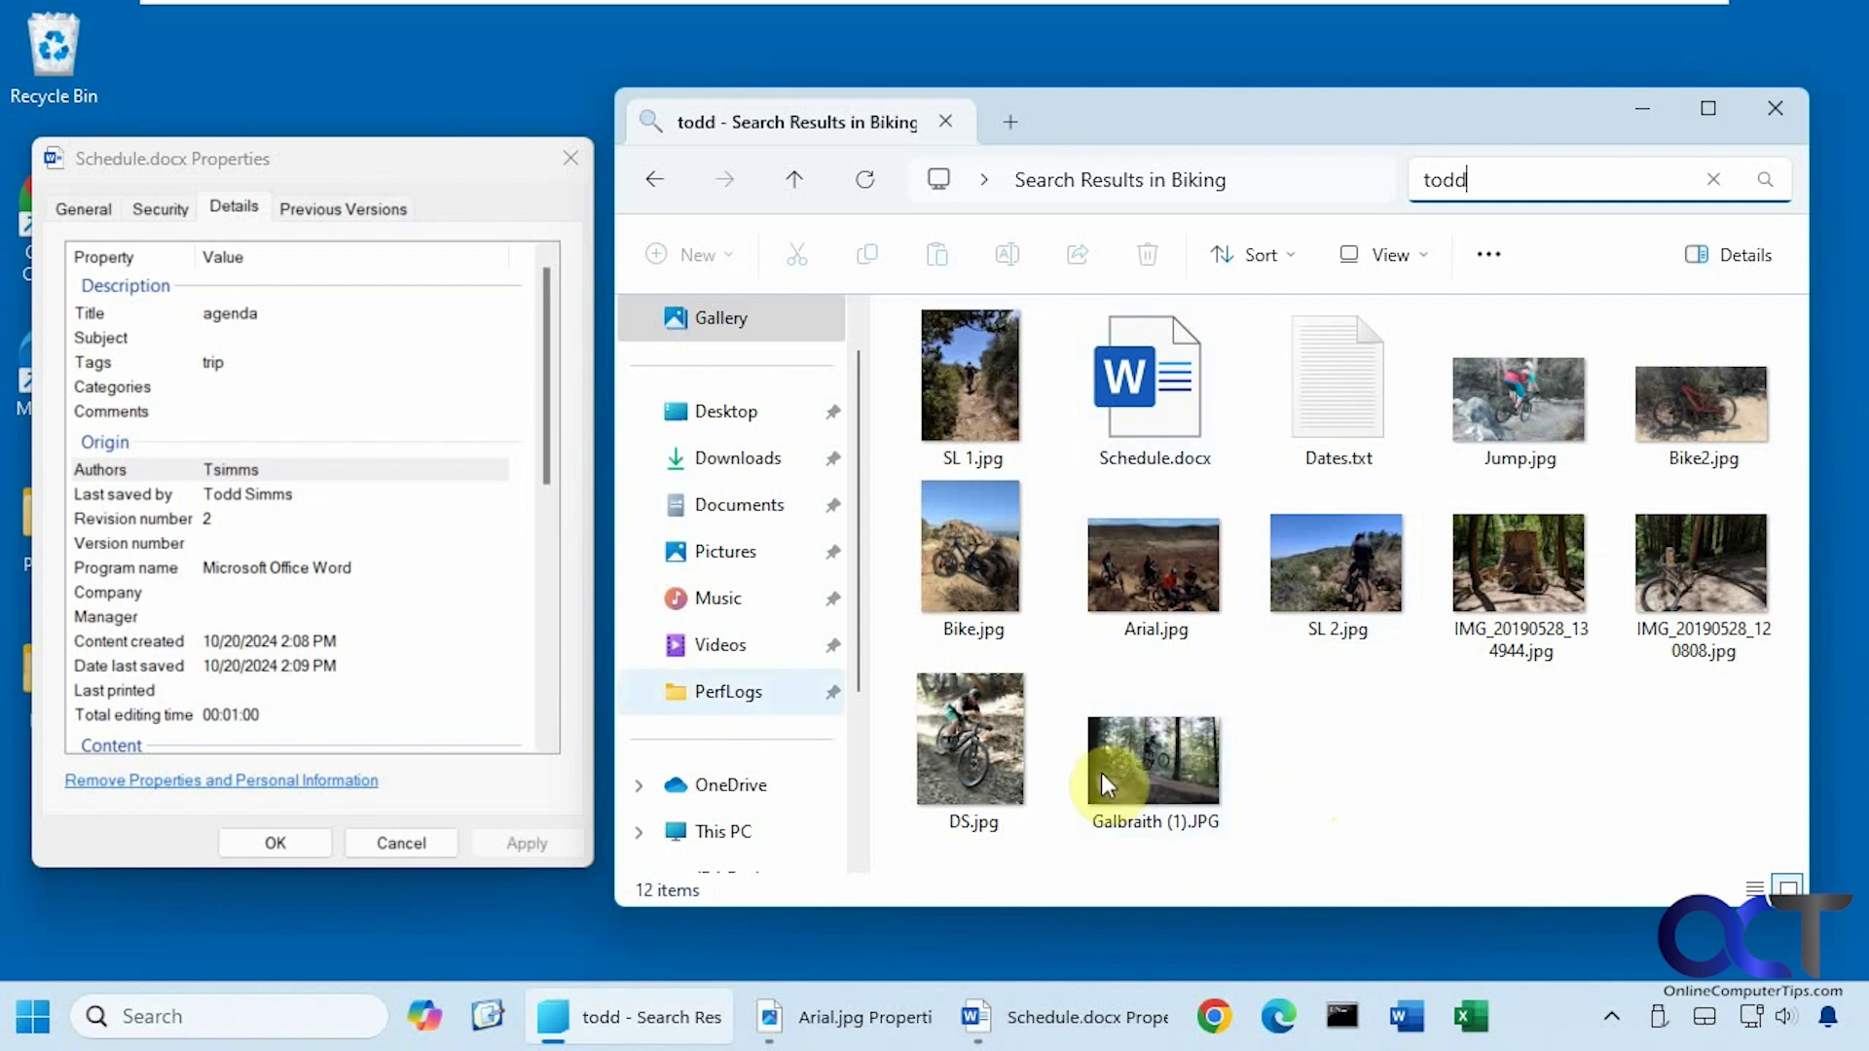
right_click(945, 569)
click(1051, 561)
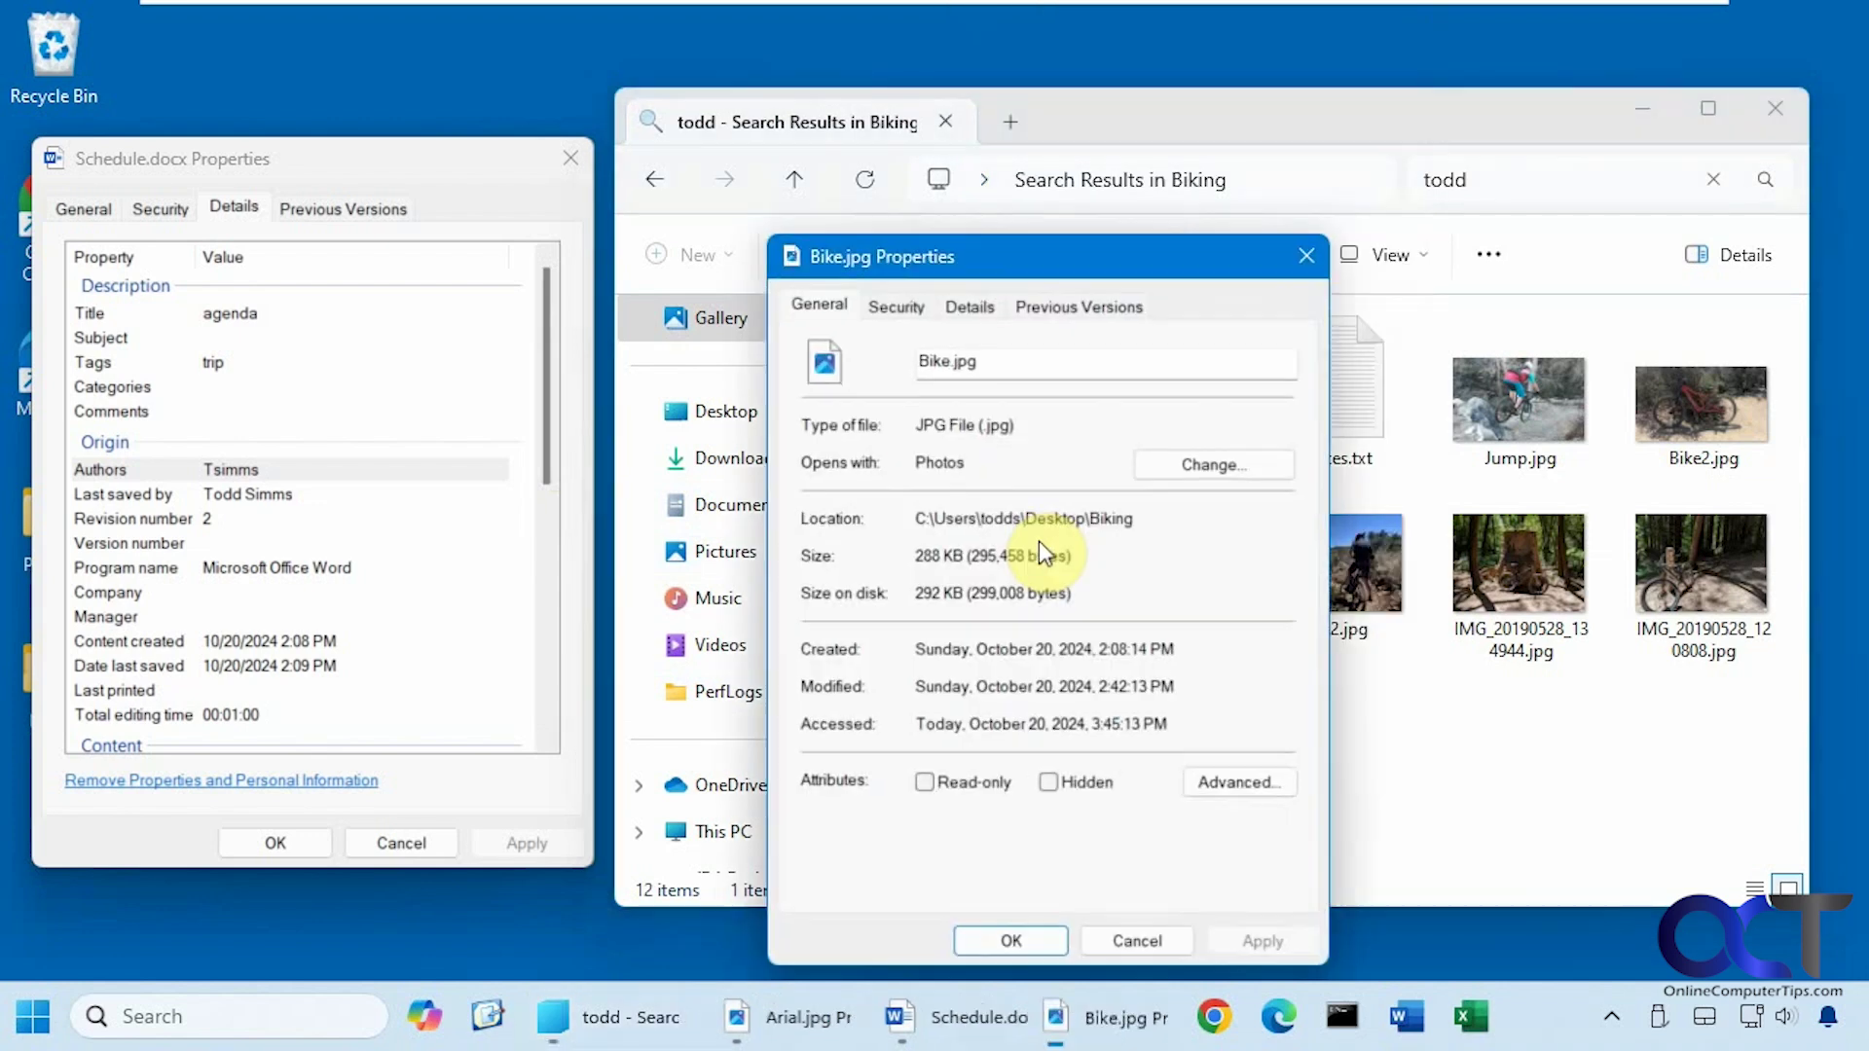
click(971, 306)
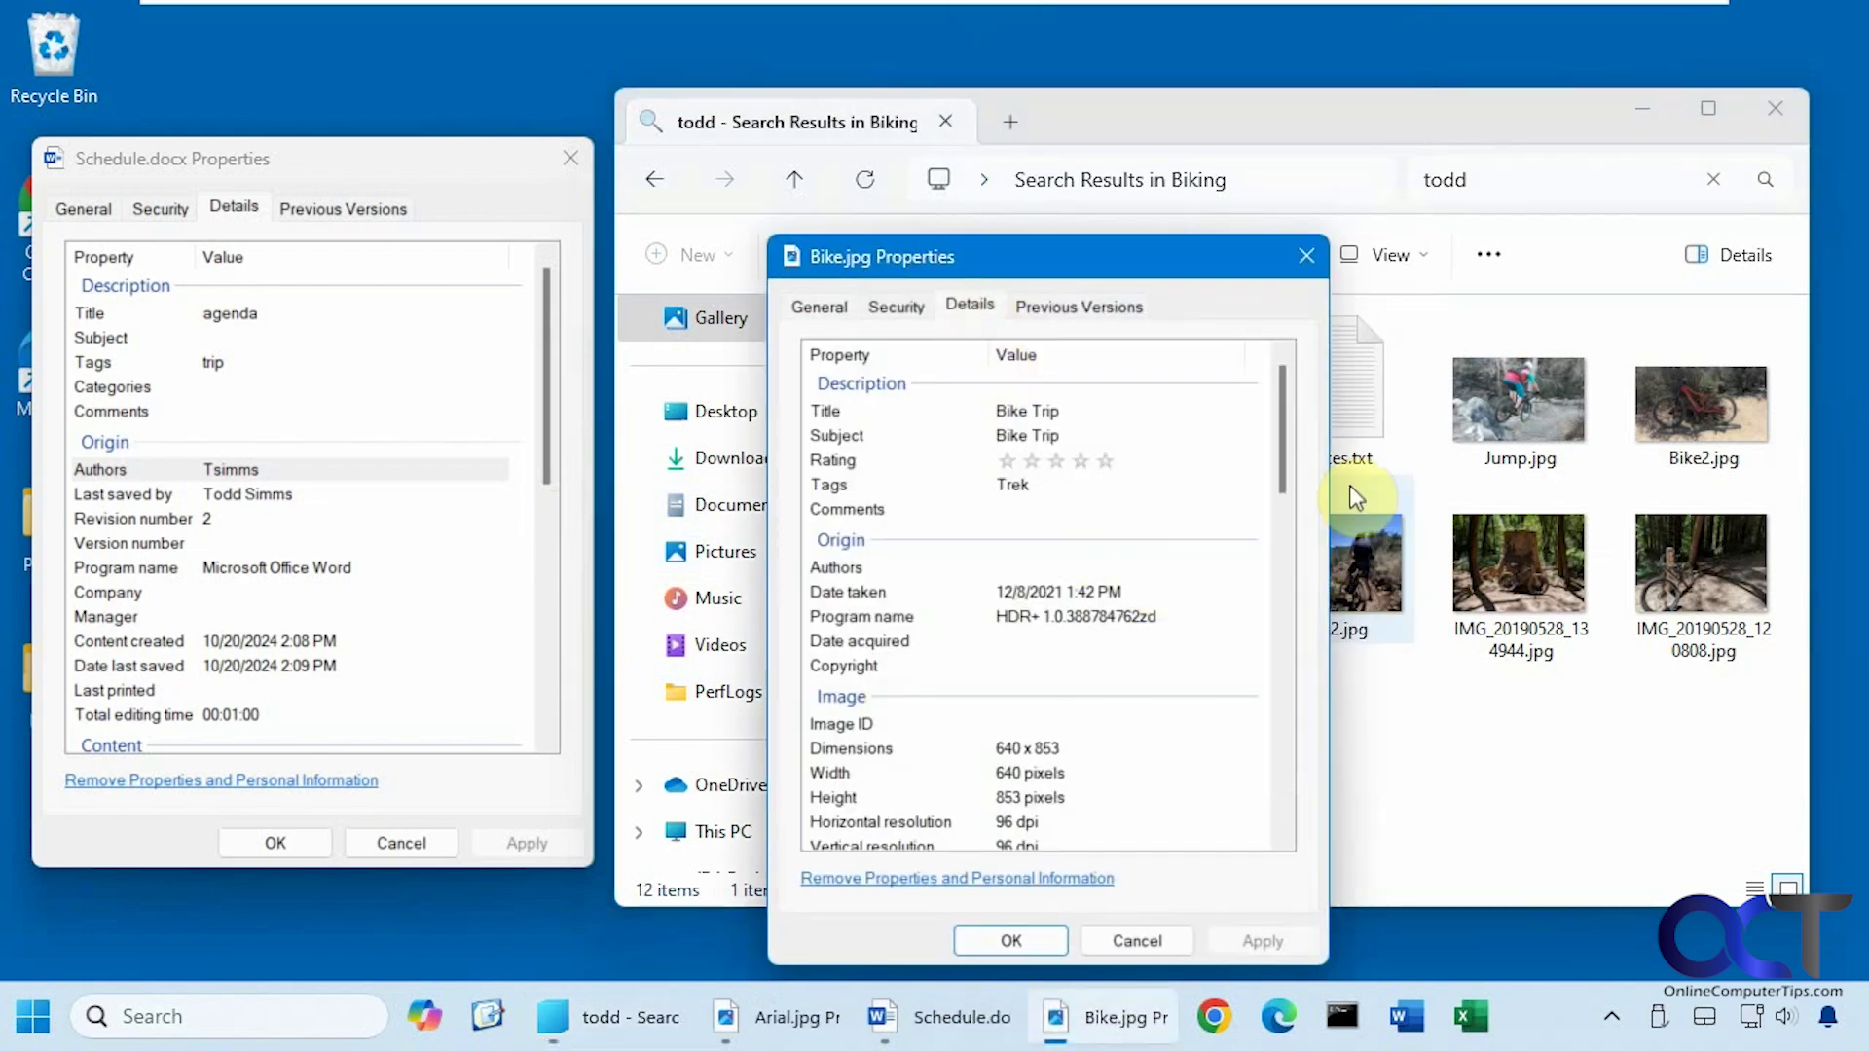
drag(1283, 459, 1273, 780)
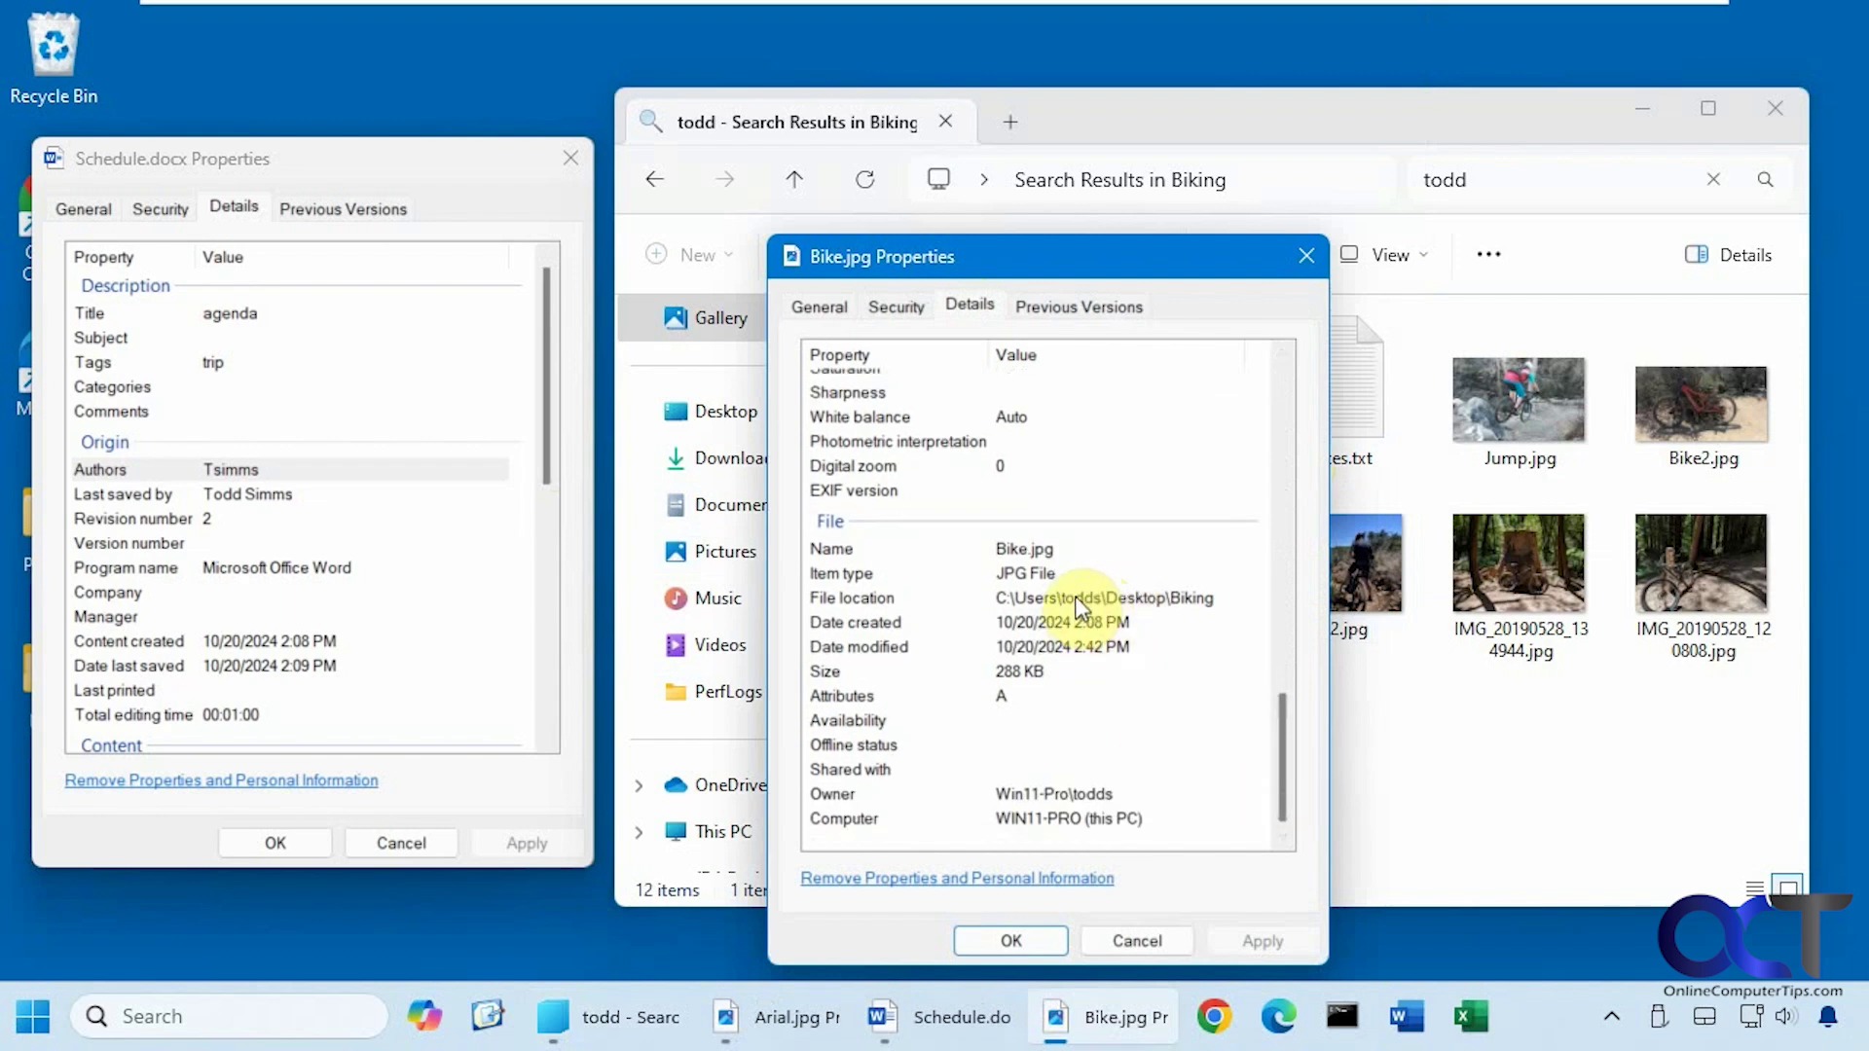
click(1137, 937)
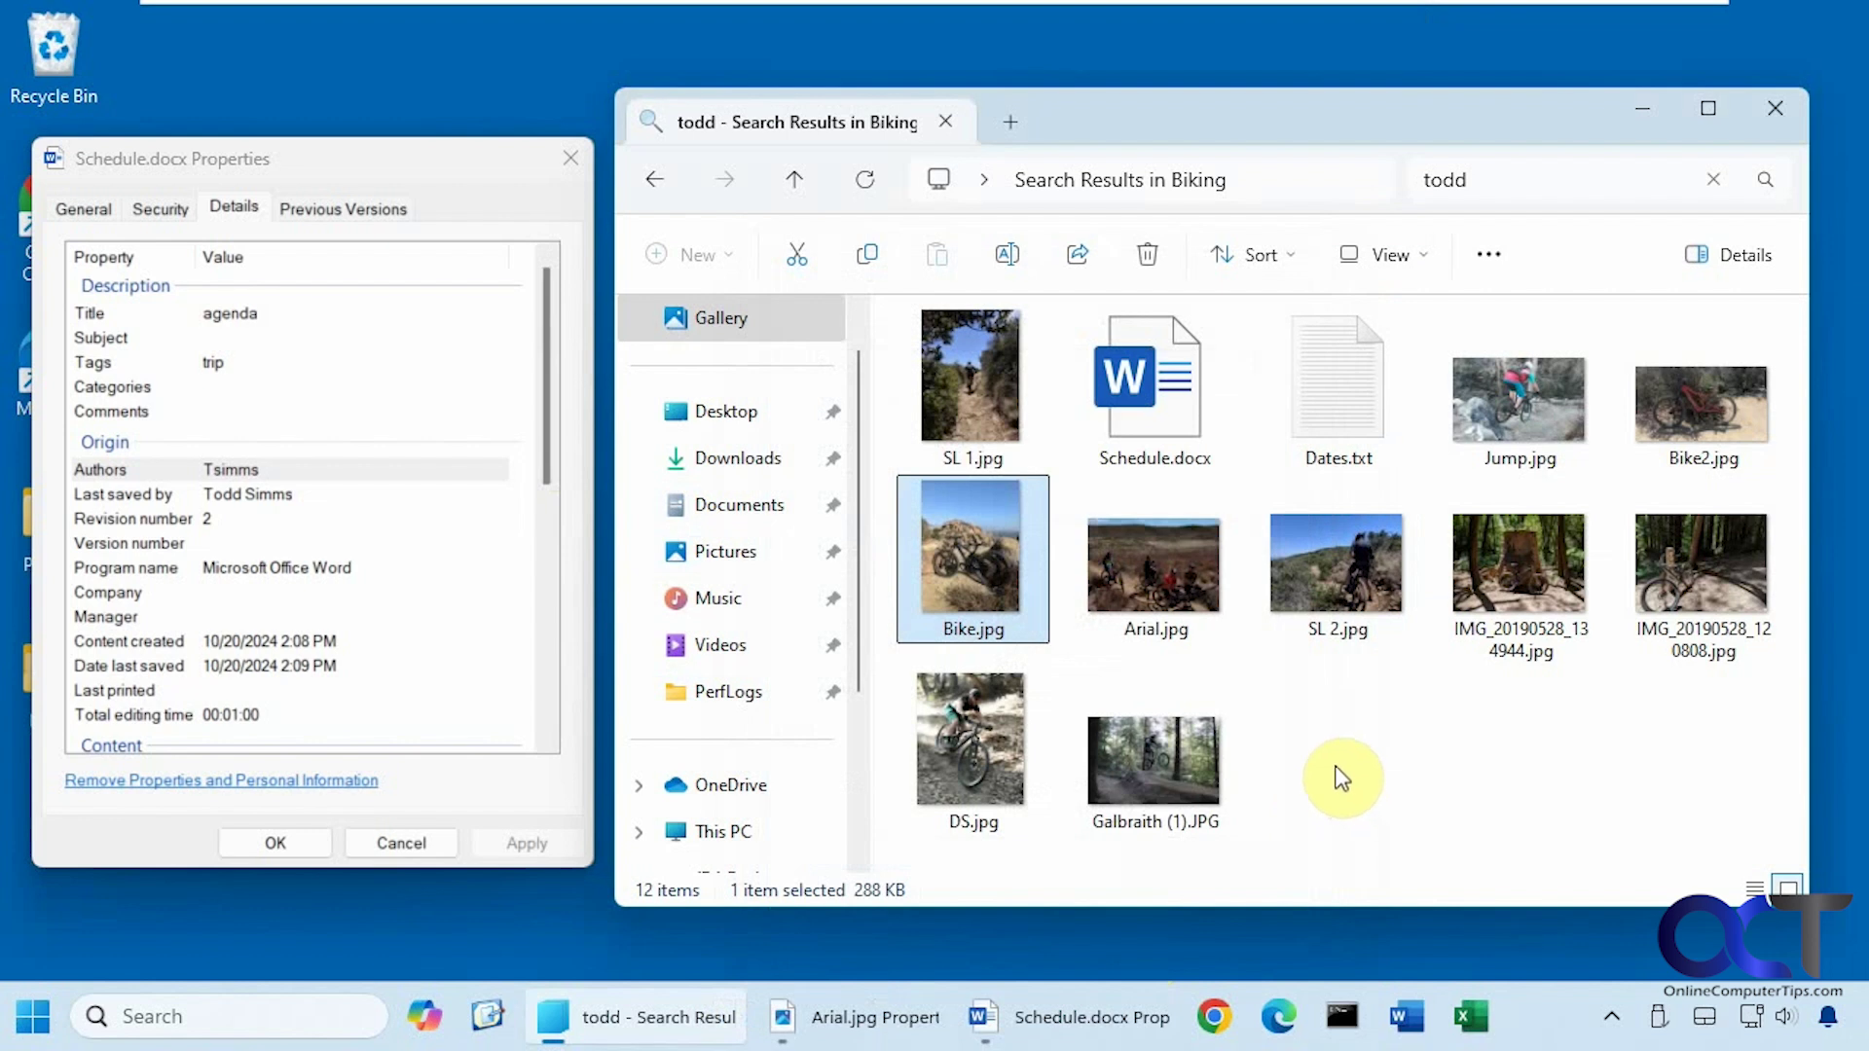
Check the Details tab of Dates.txt's Properties, then close it without changes.
right_click(1330, 385)
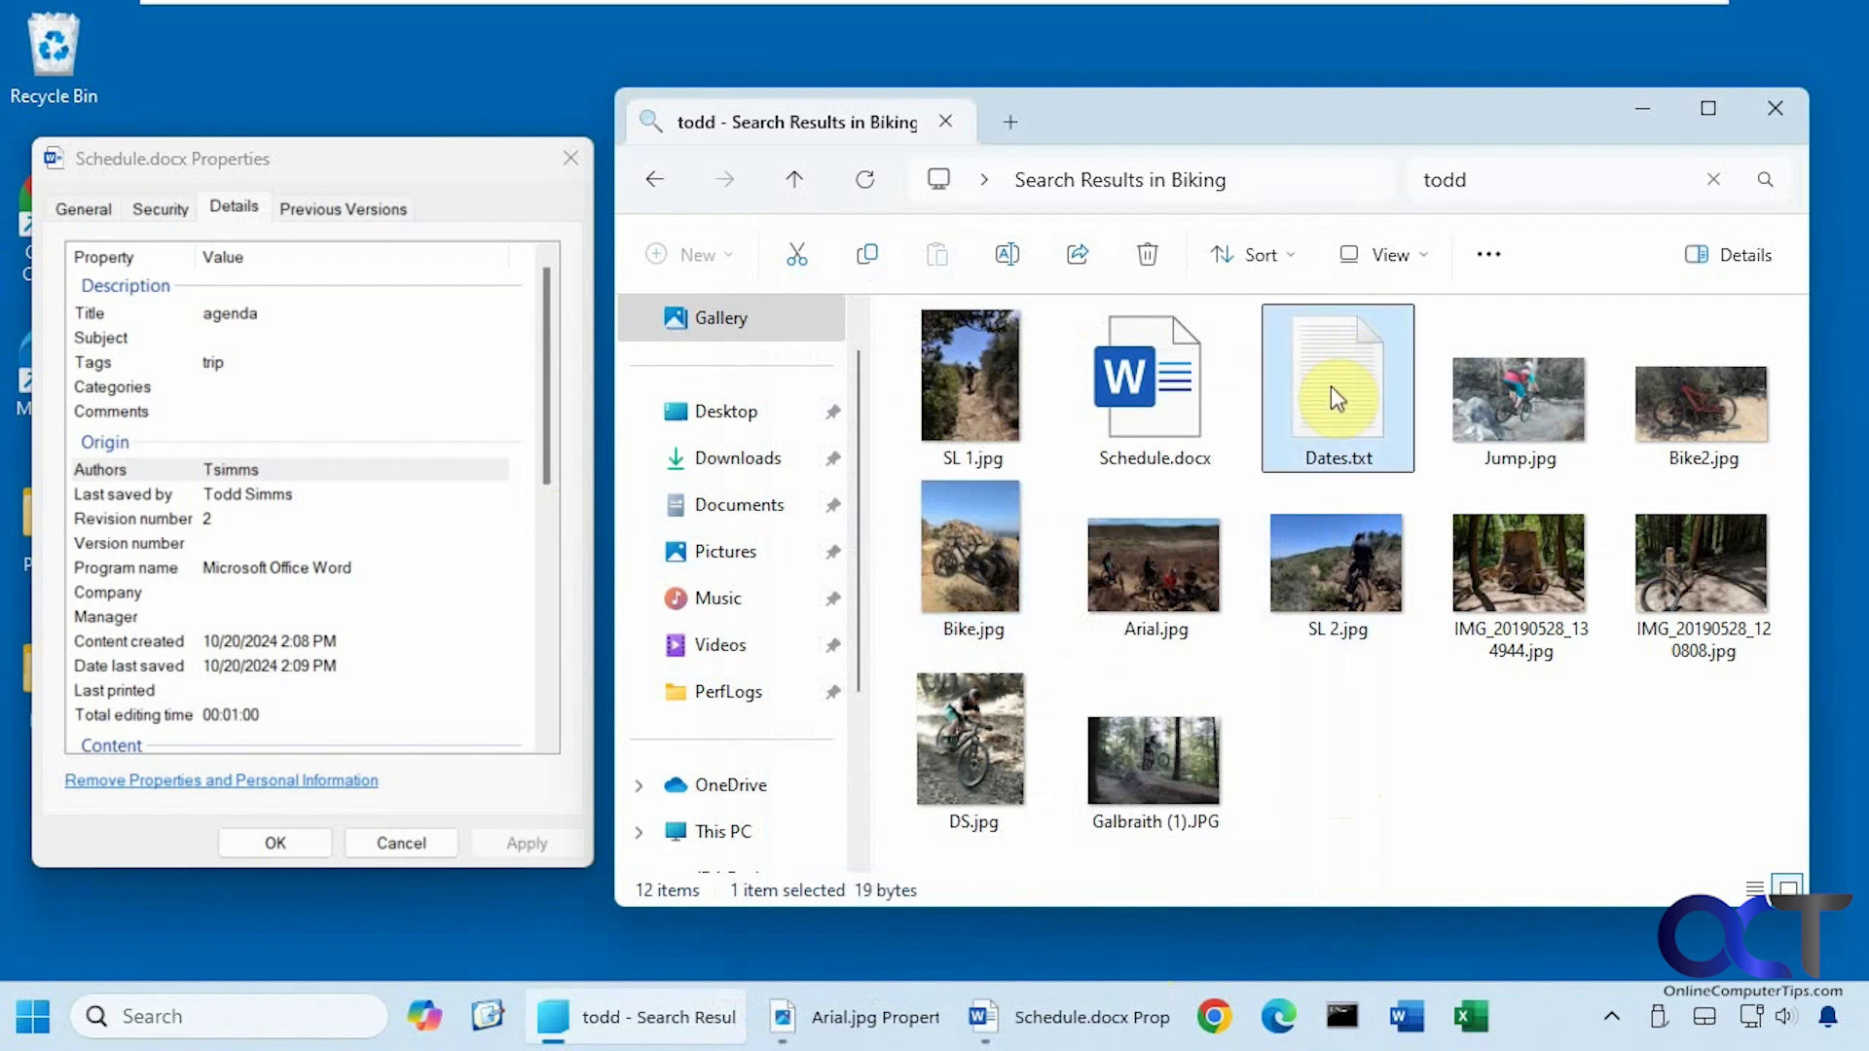
click(1398, 552)
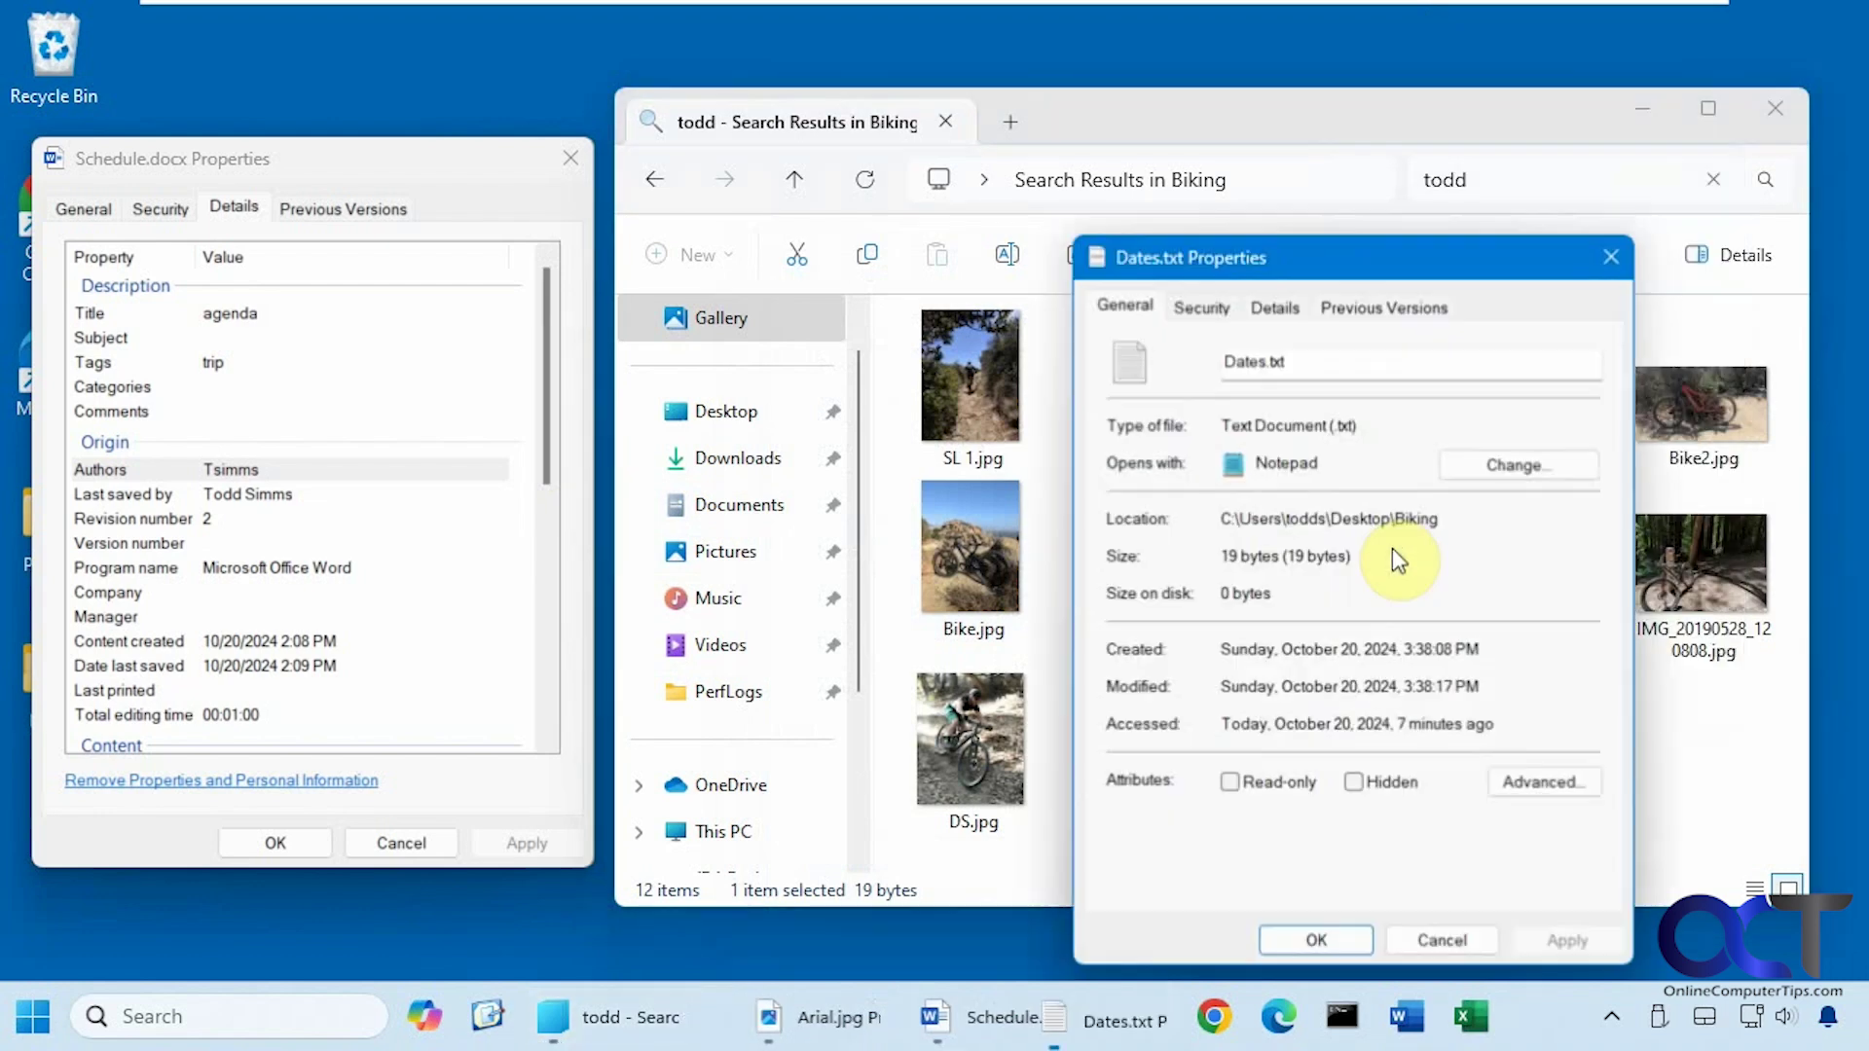
click(1269, 310)
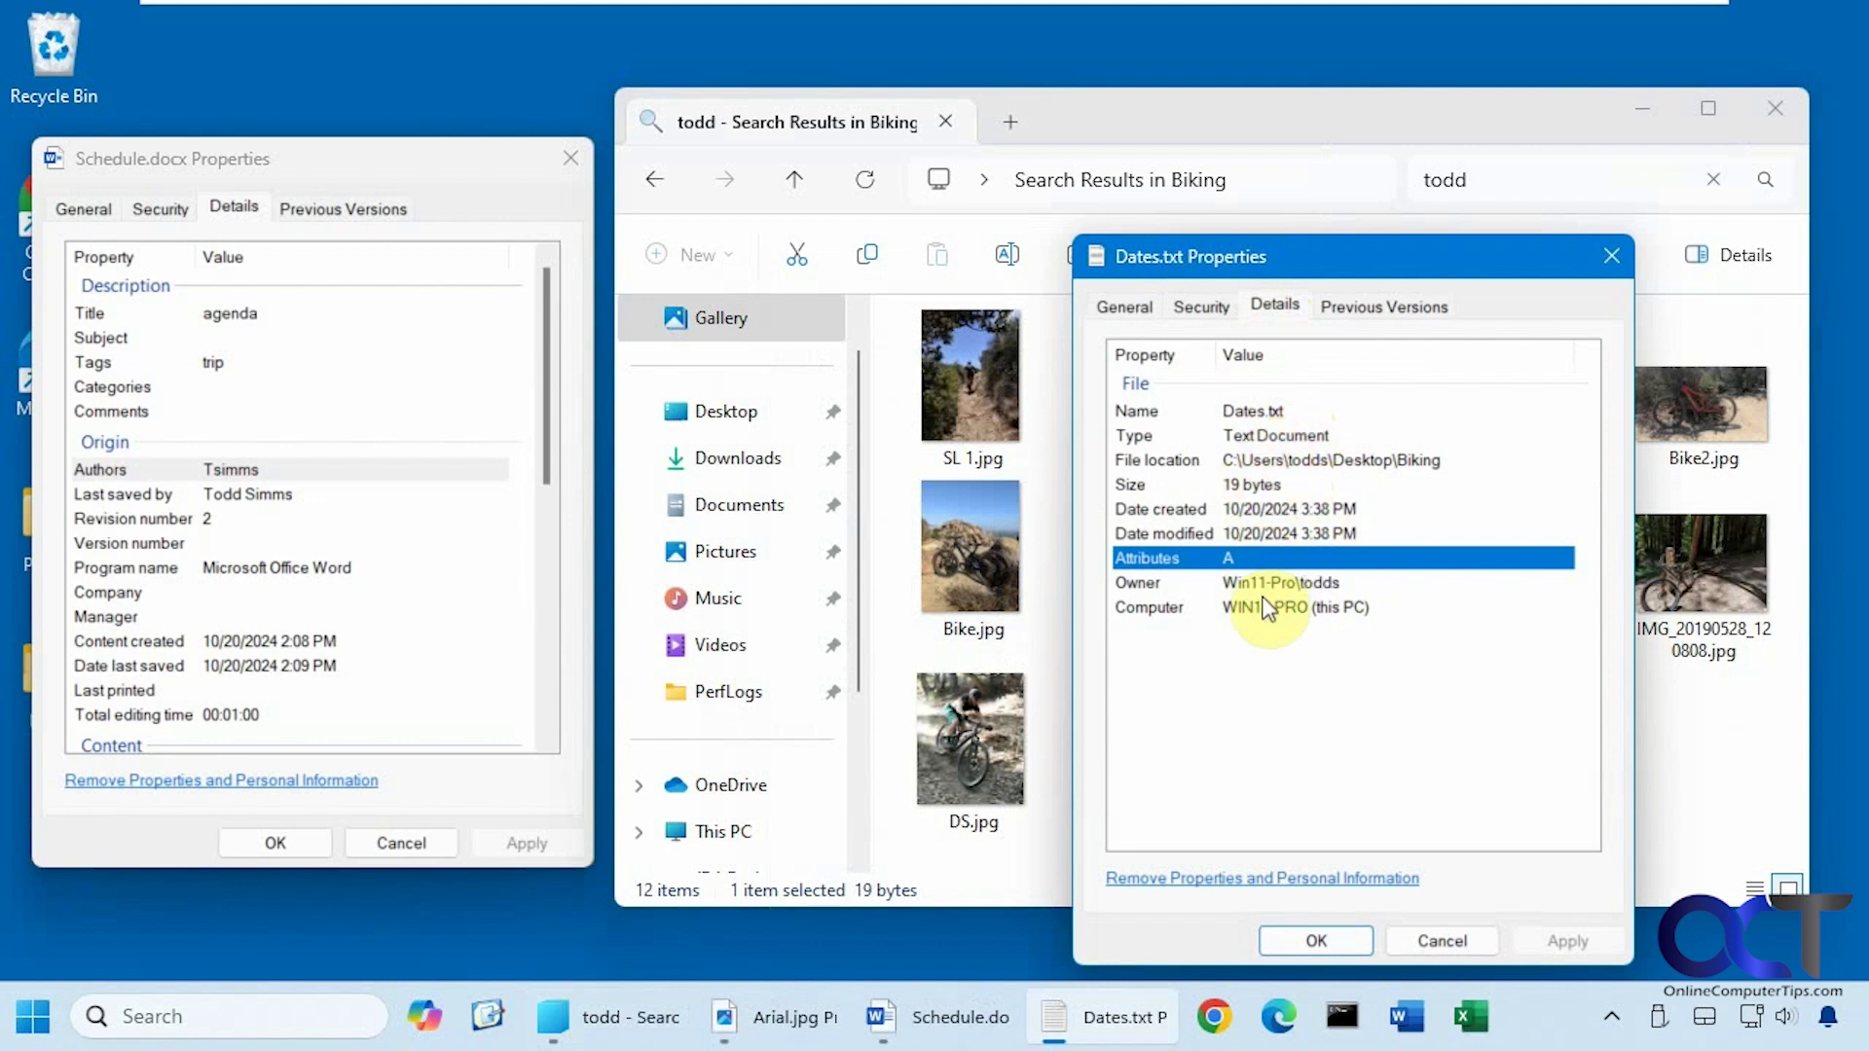
click(1428, 936)
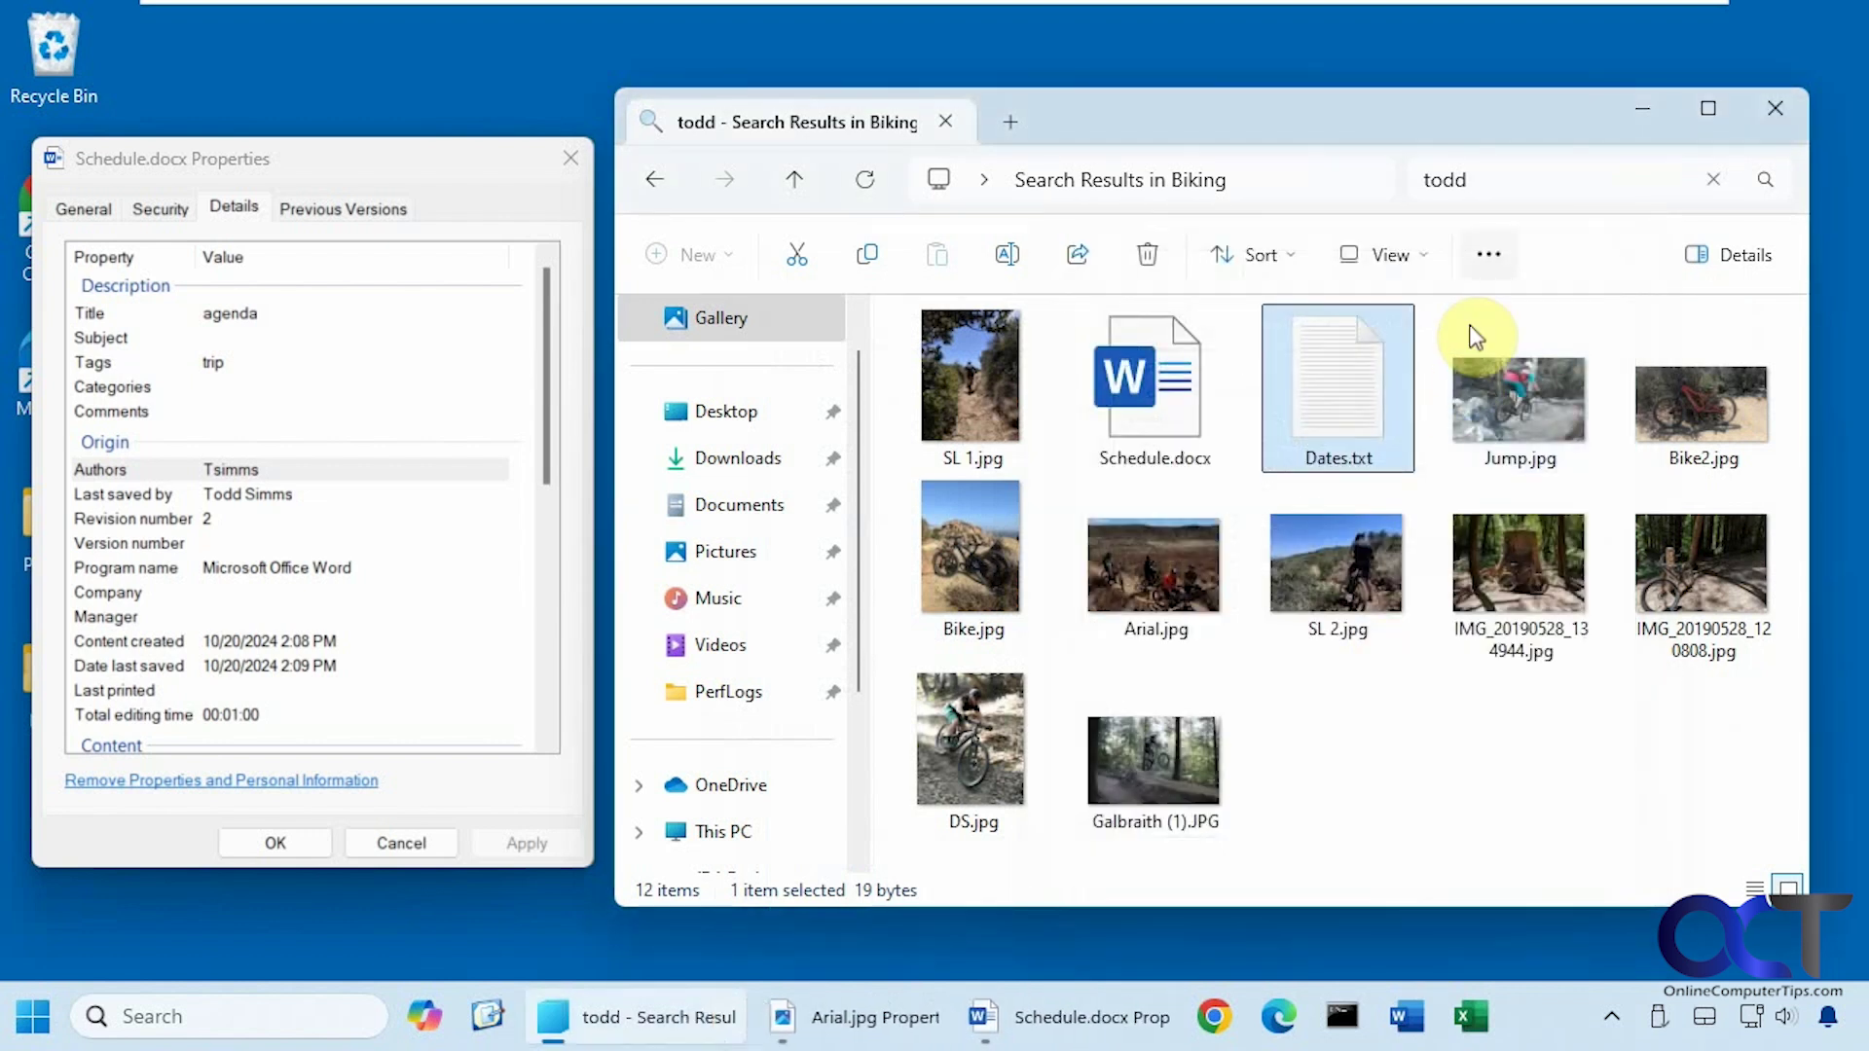
Search the Biking folder for 'te' and show Dates.txt's Properties Details beside the results.
click(1441, 179)
text(text)
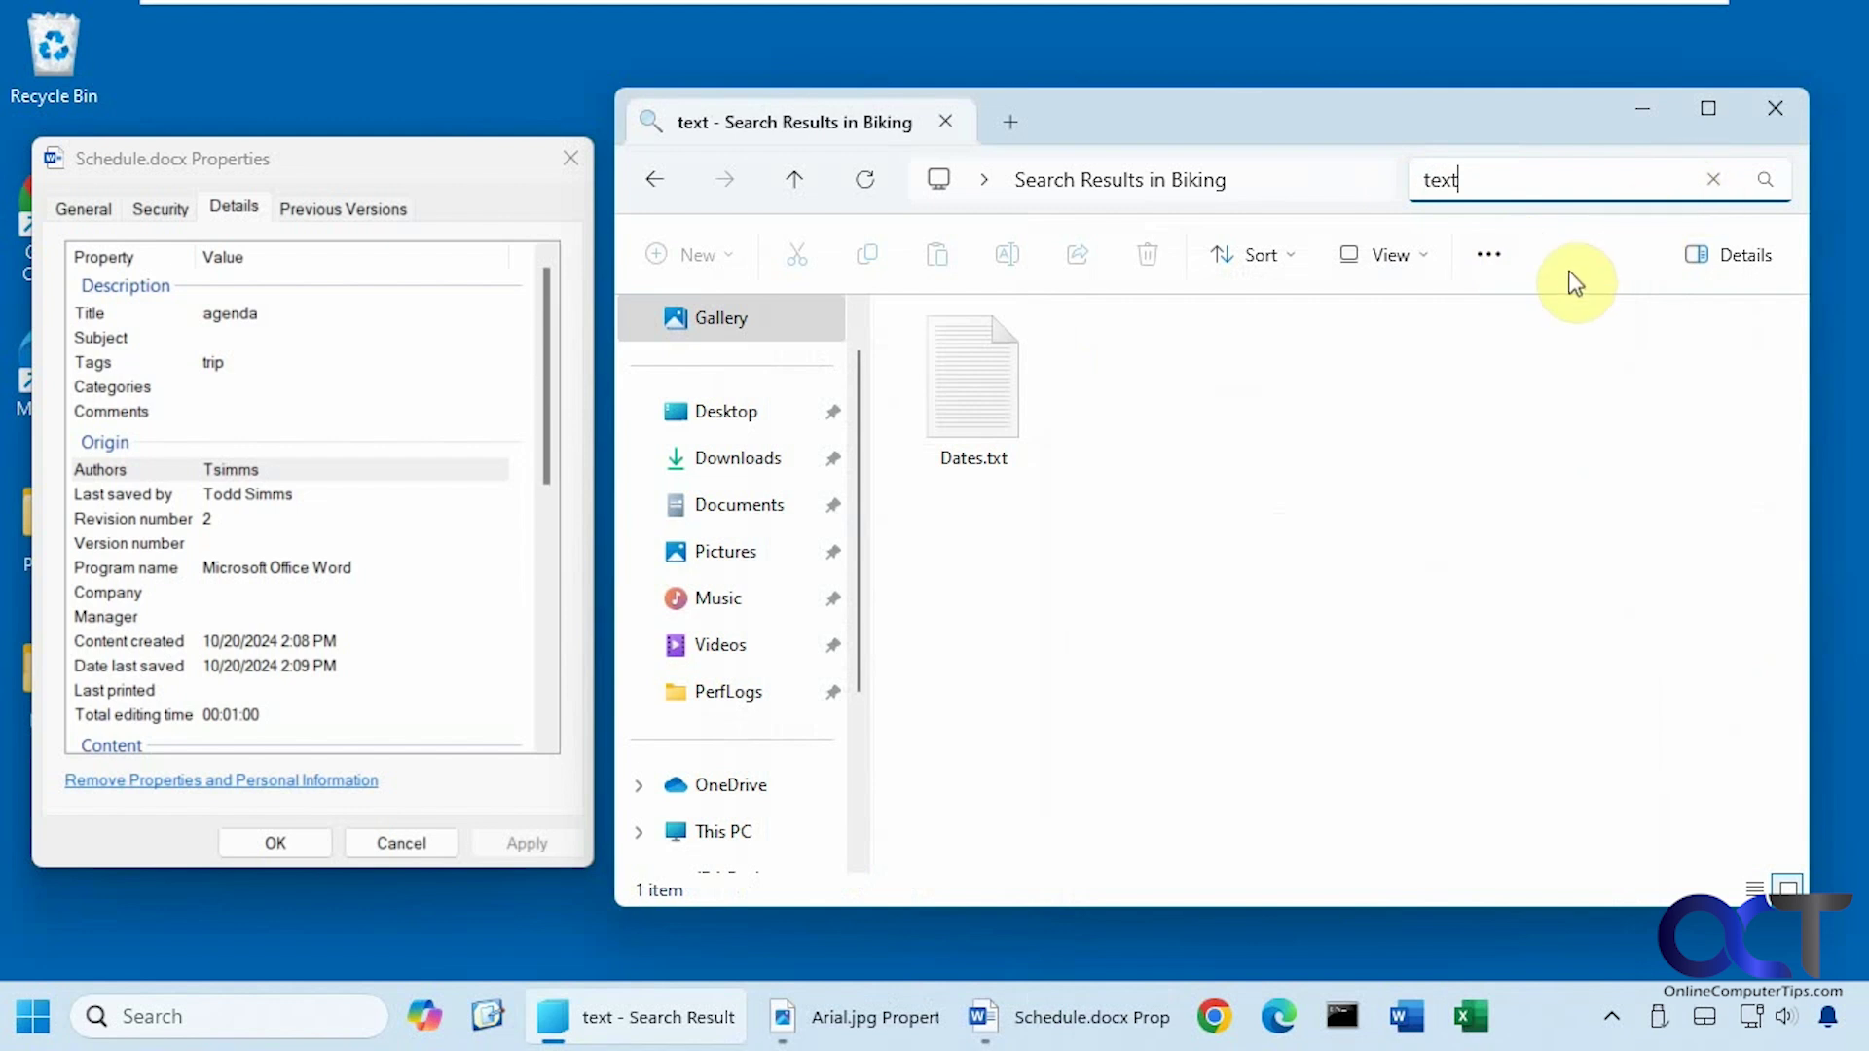
click(1001, 434)
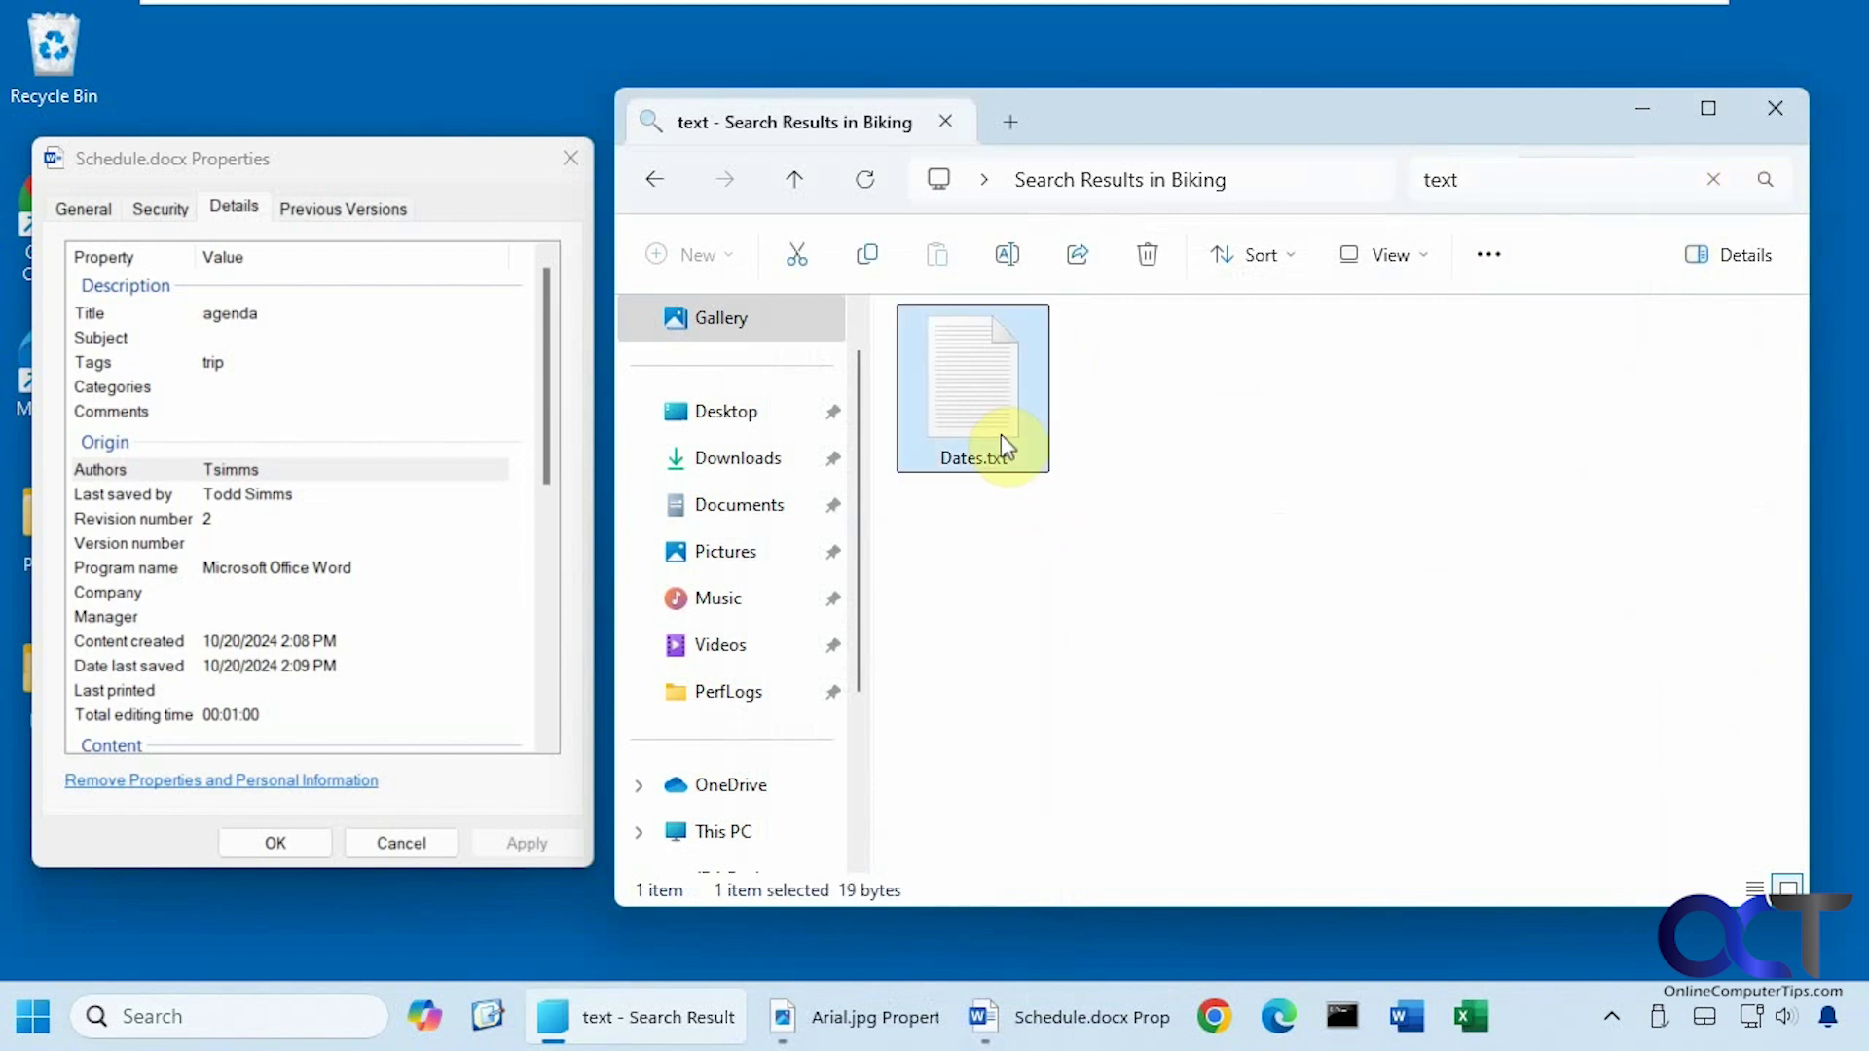
right_click(1000, 434)
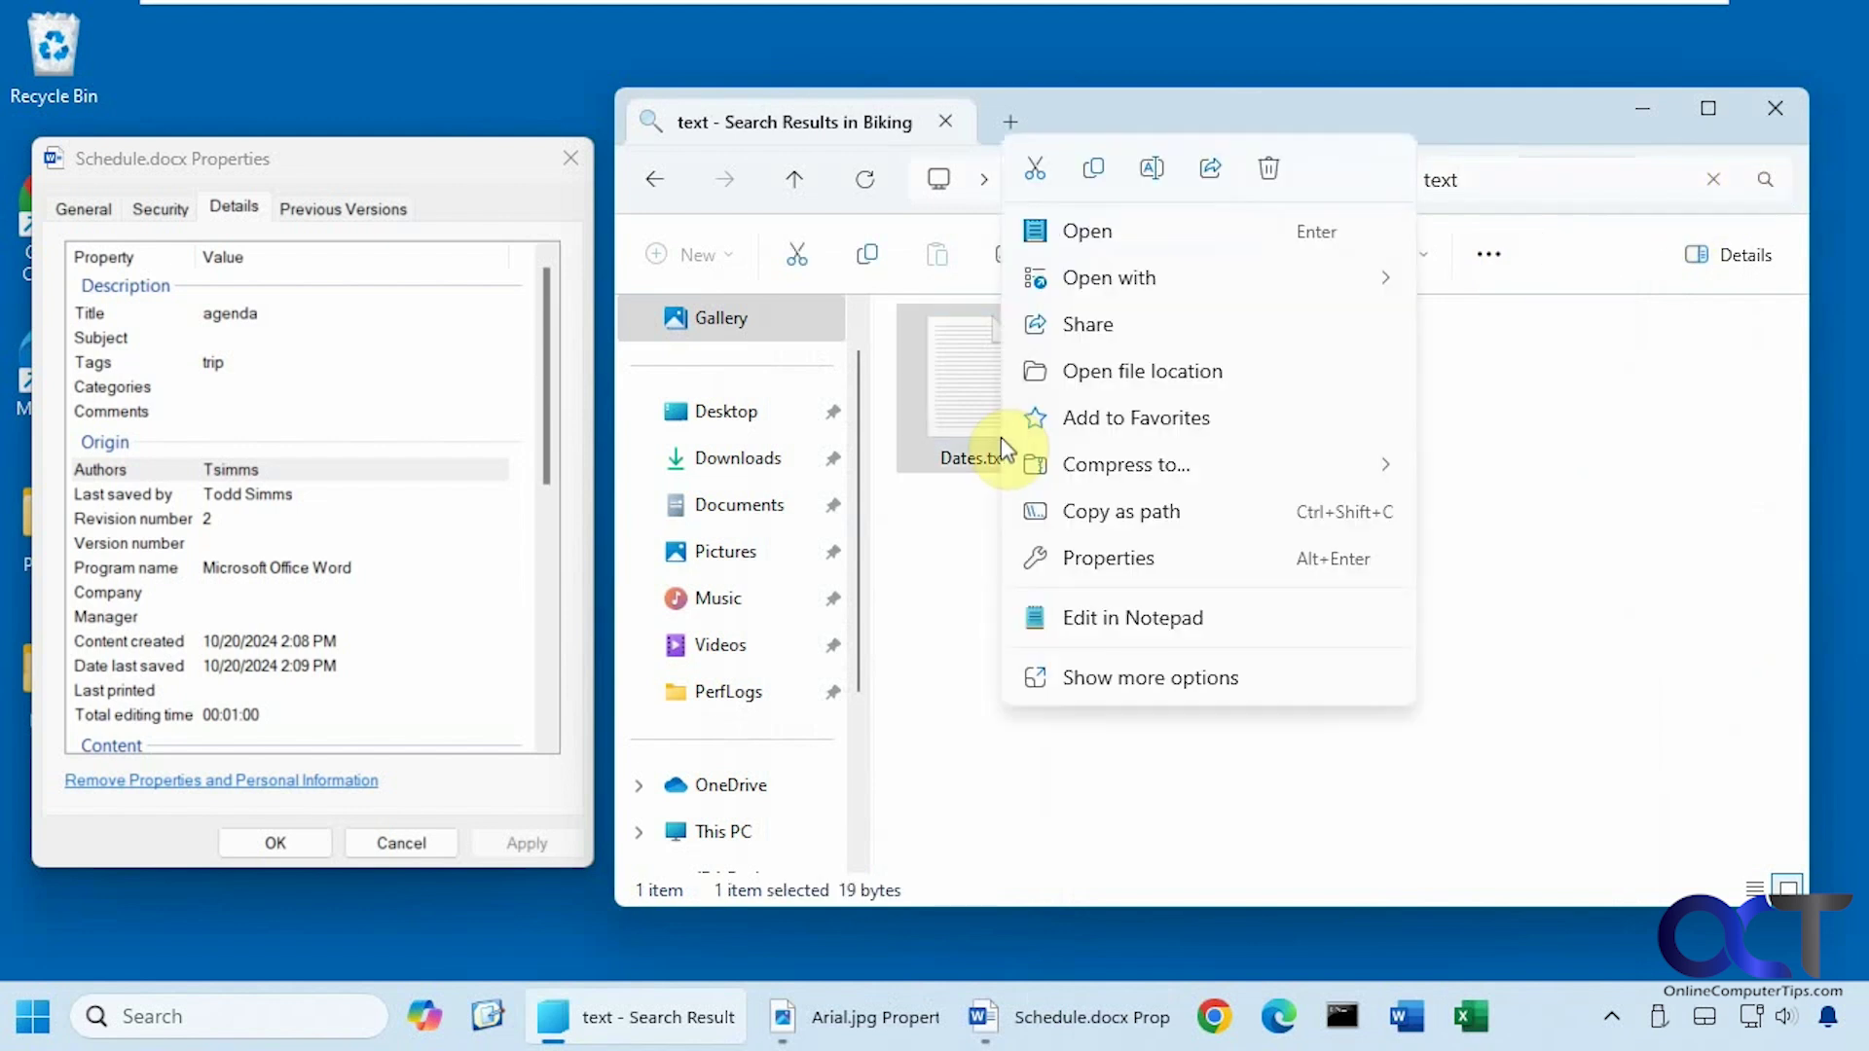
click(1106, 559)
click(1030, 312)
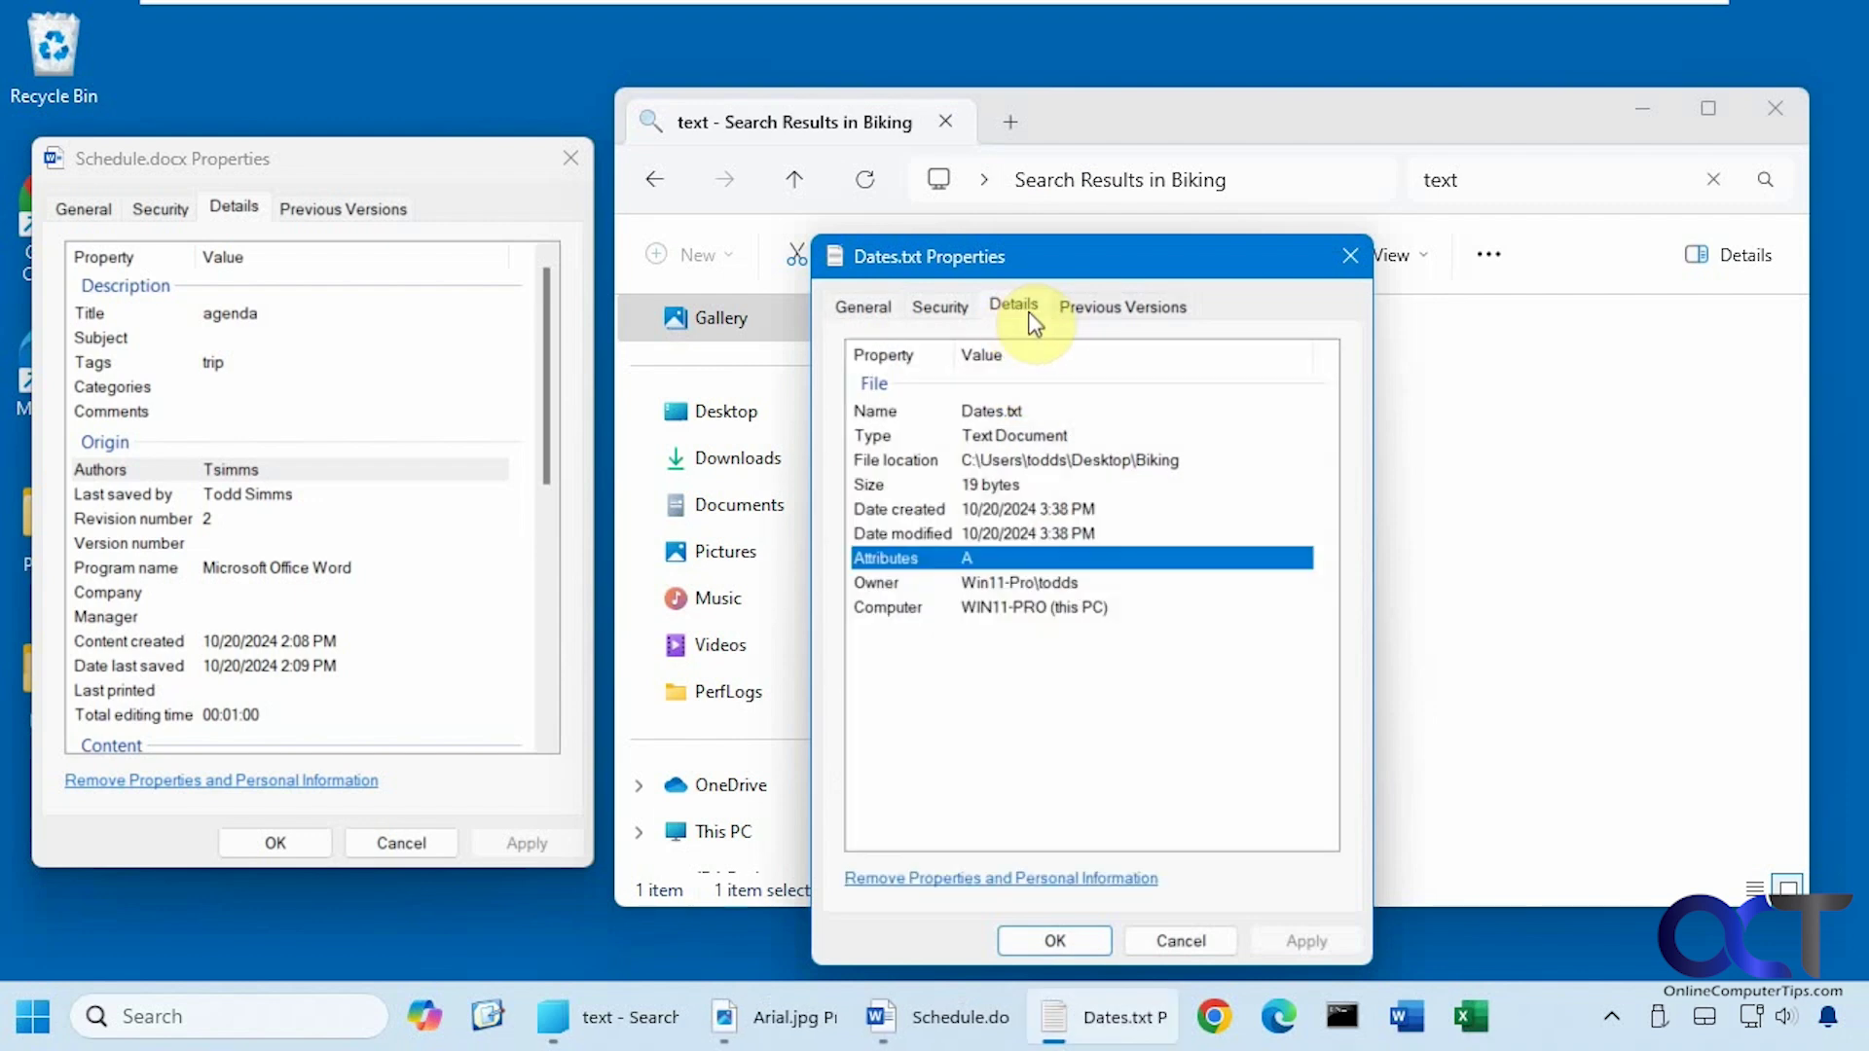
drag(1172, 250, 397, 163)
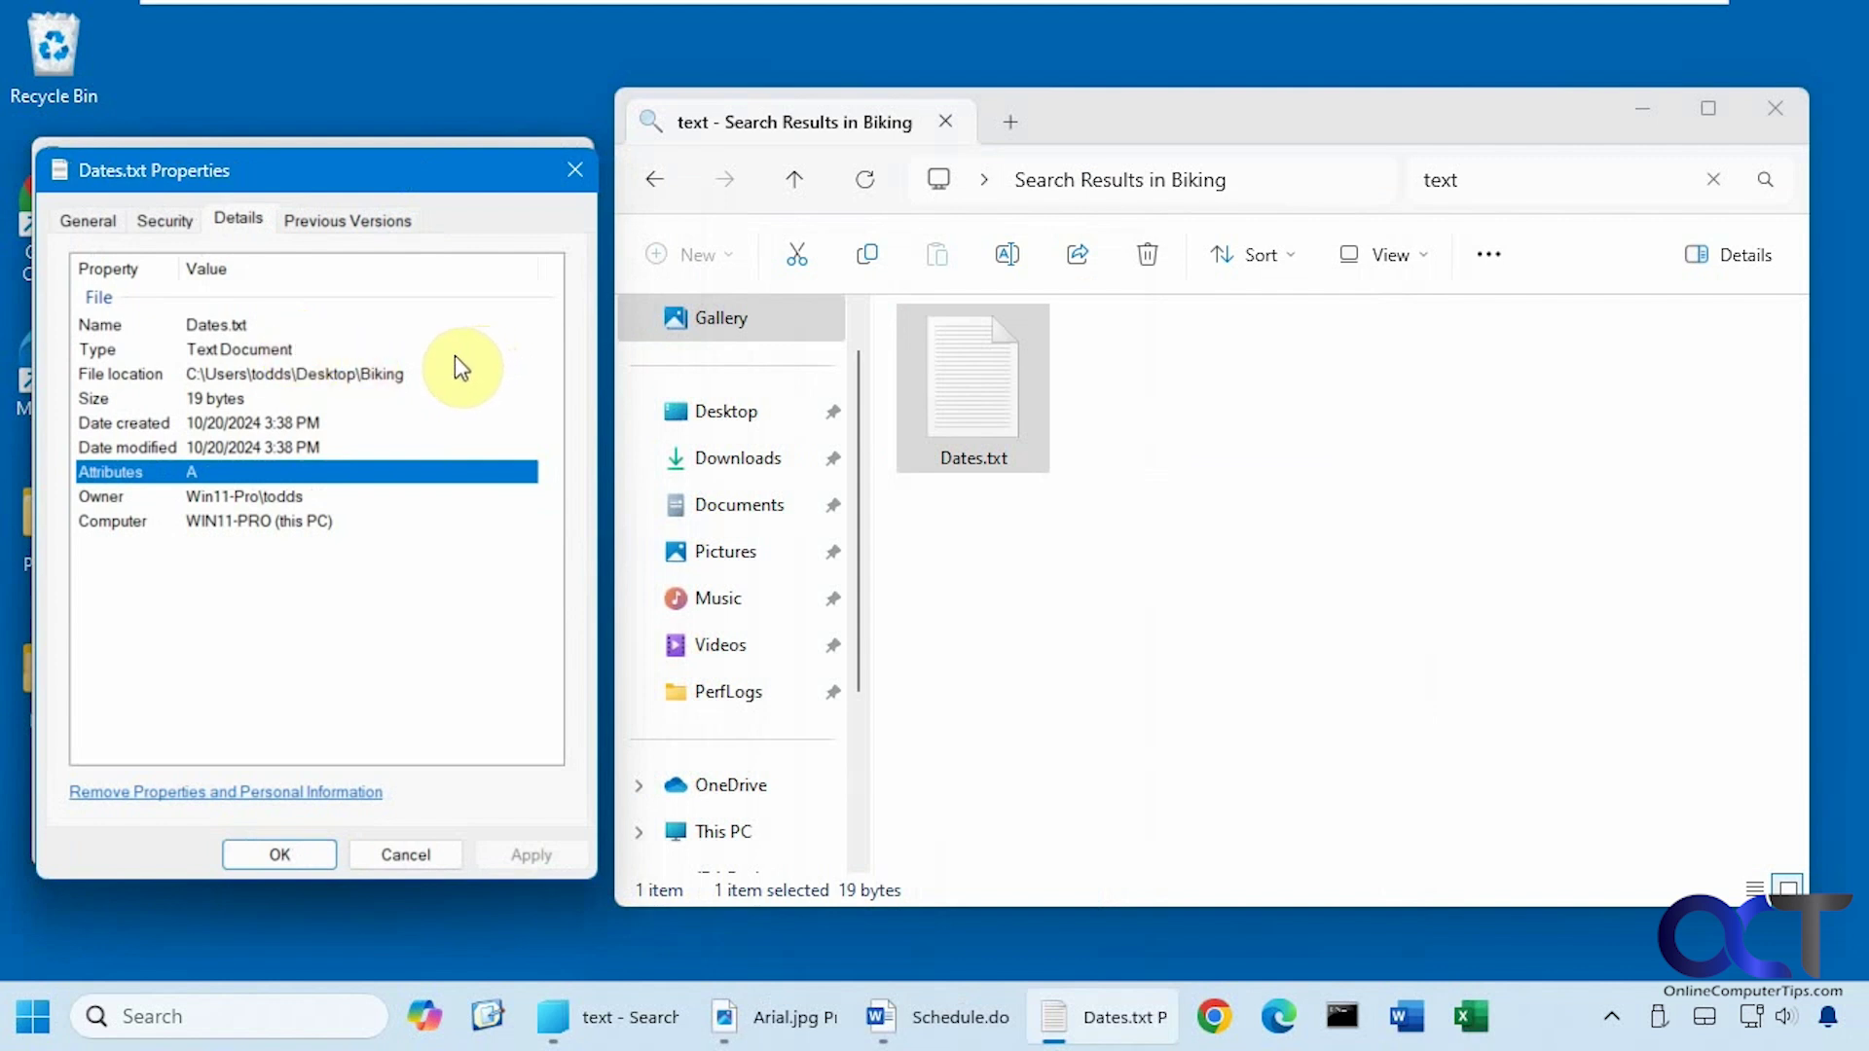
Close the Dates.txt and Schedule.docx Properties dialogs and search Biking for 'tag: drone'.
click(573, 167)
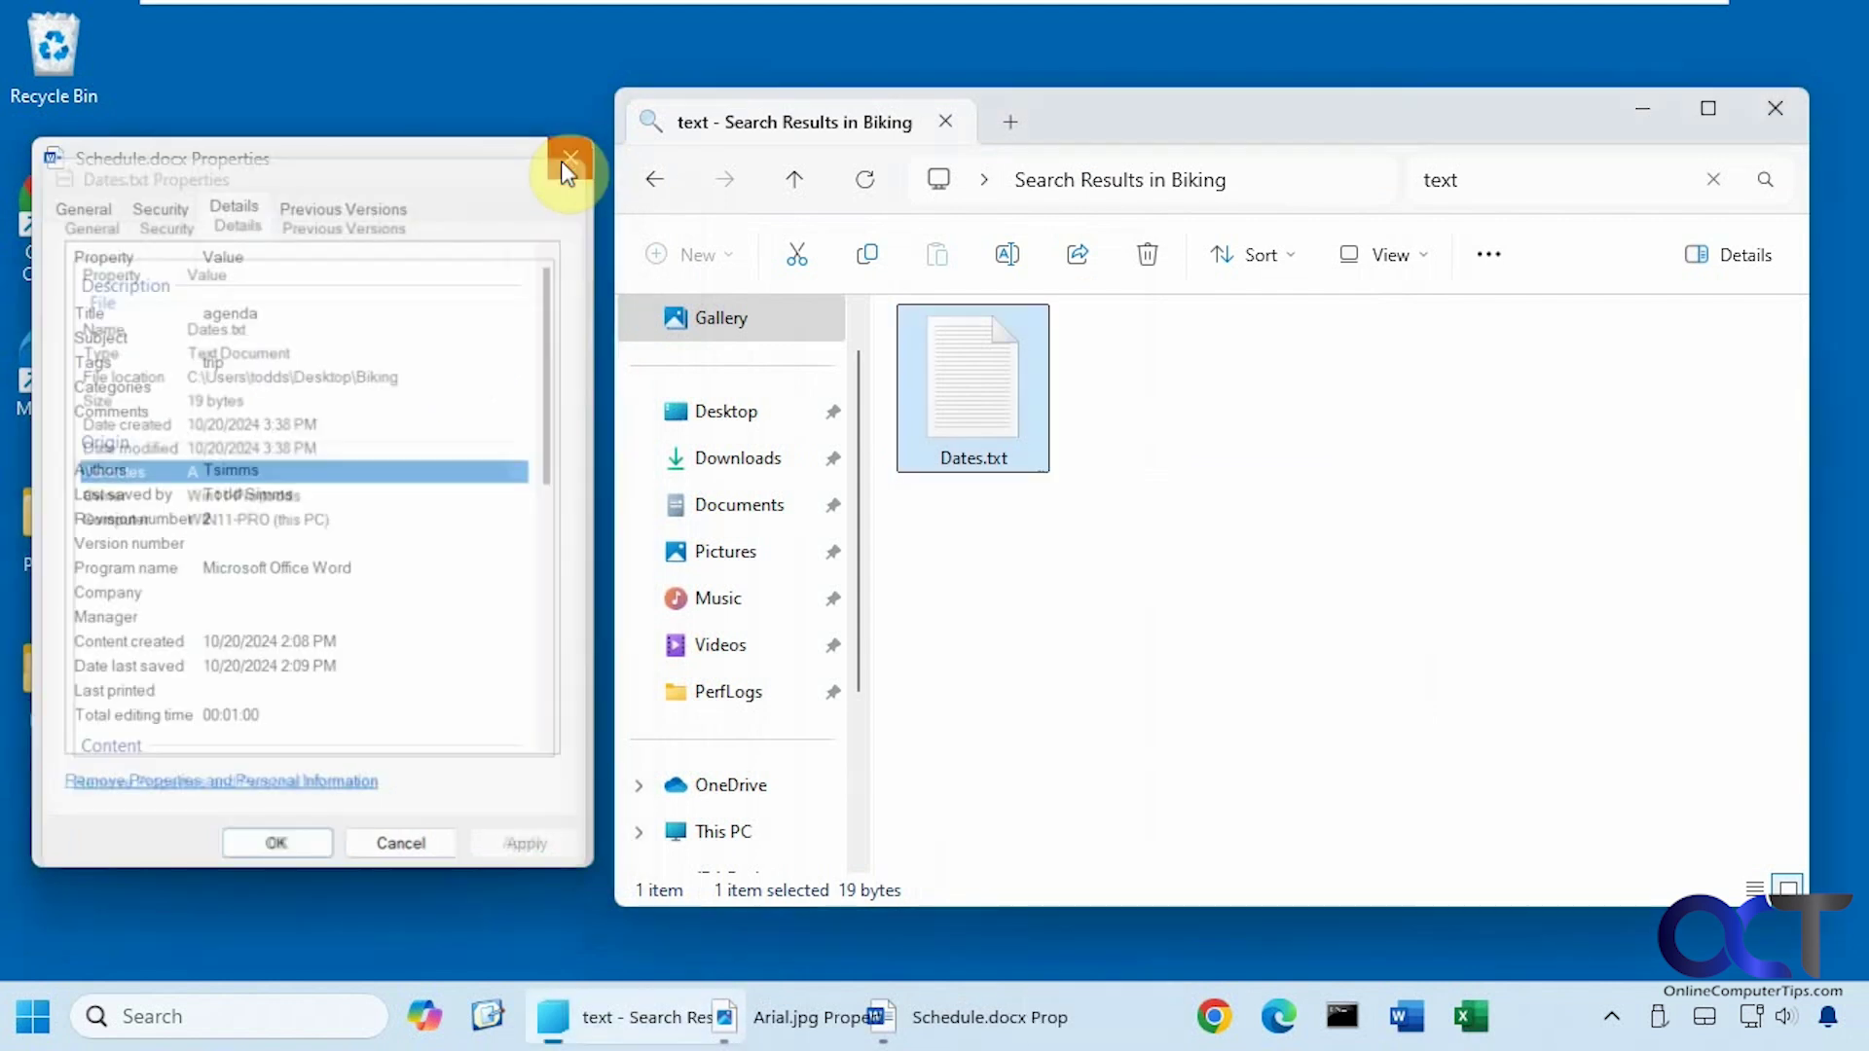
click(552, 164)
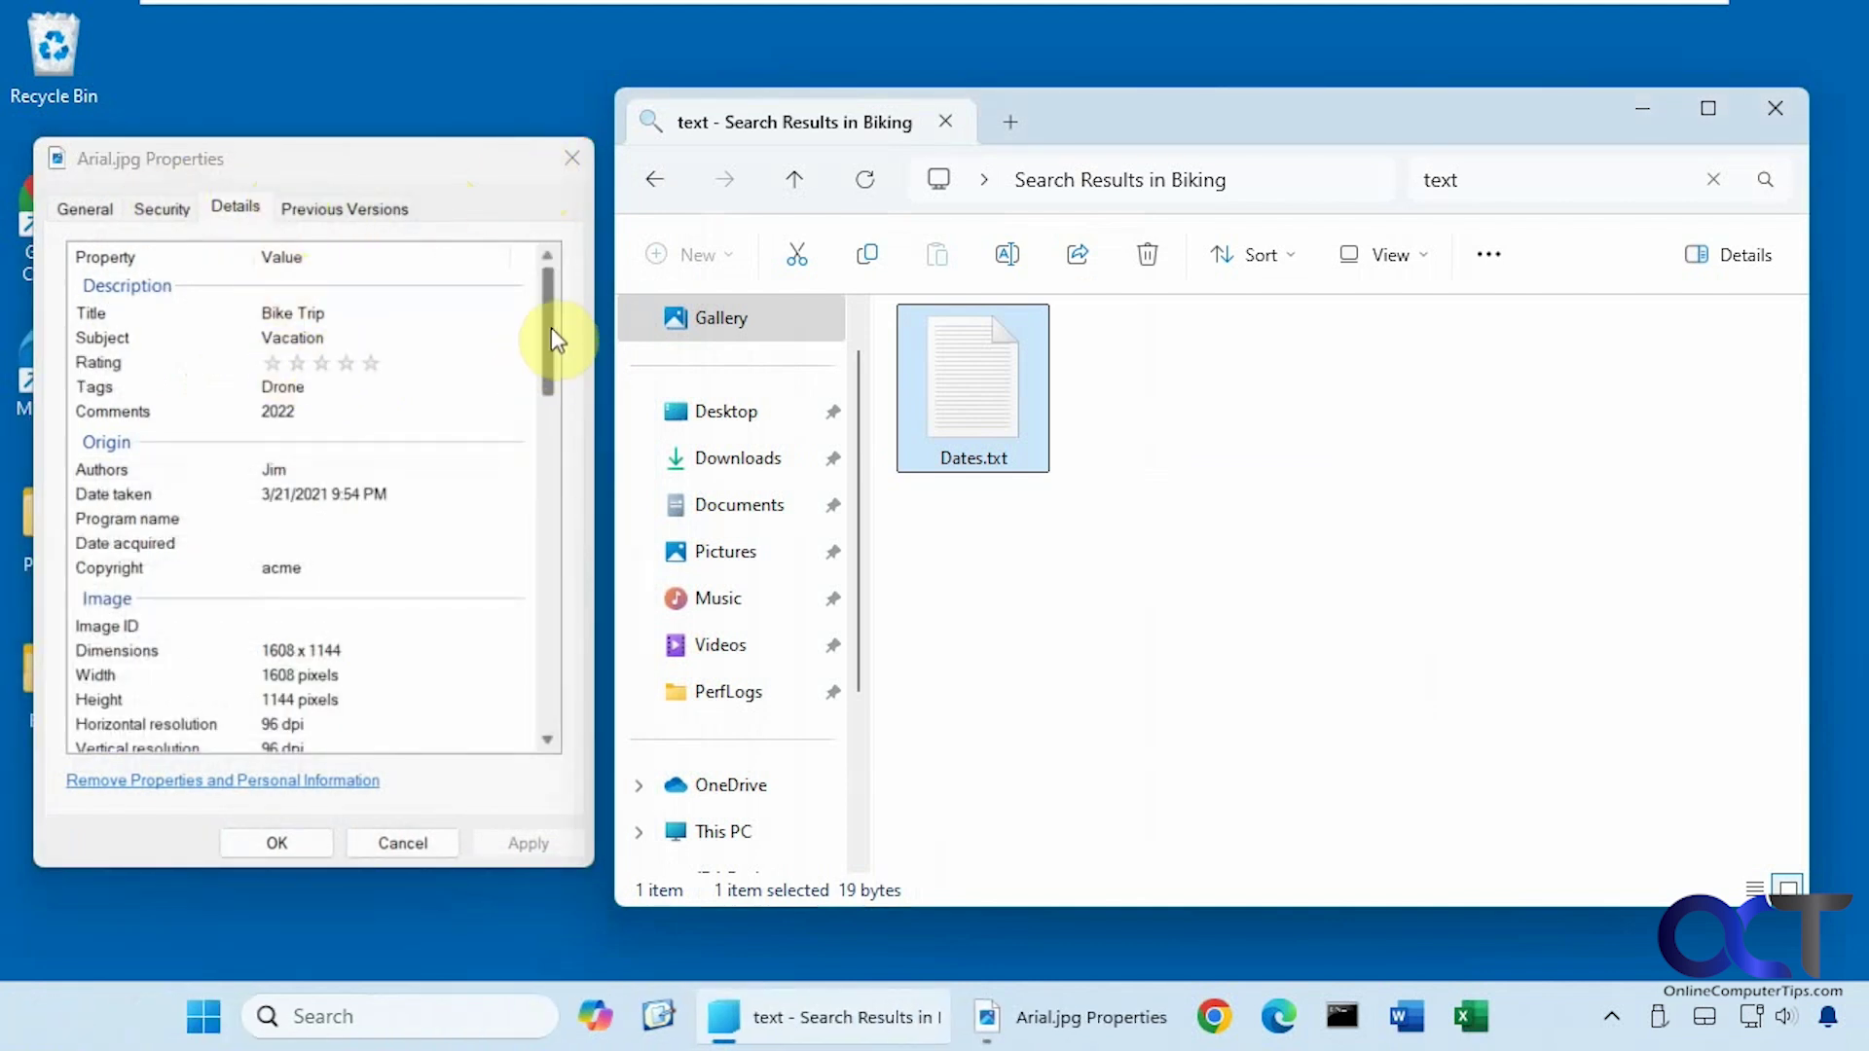
mouse_move(550, 327)
mouse_down()
mouse_move(563, 523)
mouse_move(565, 335)
mouse_up()
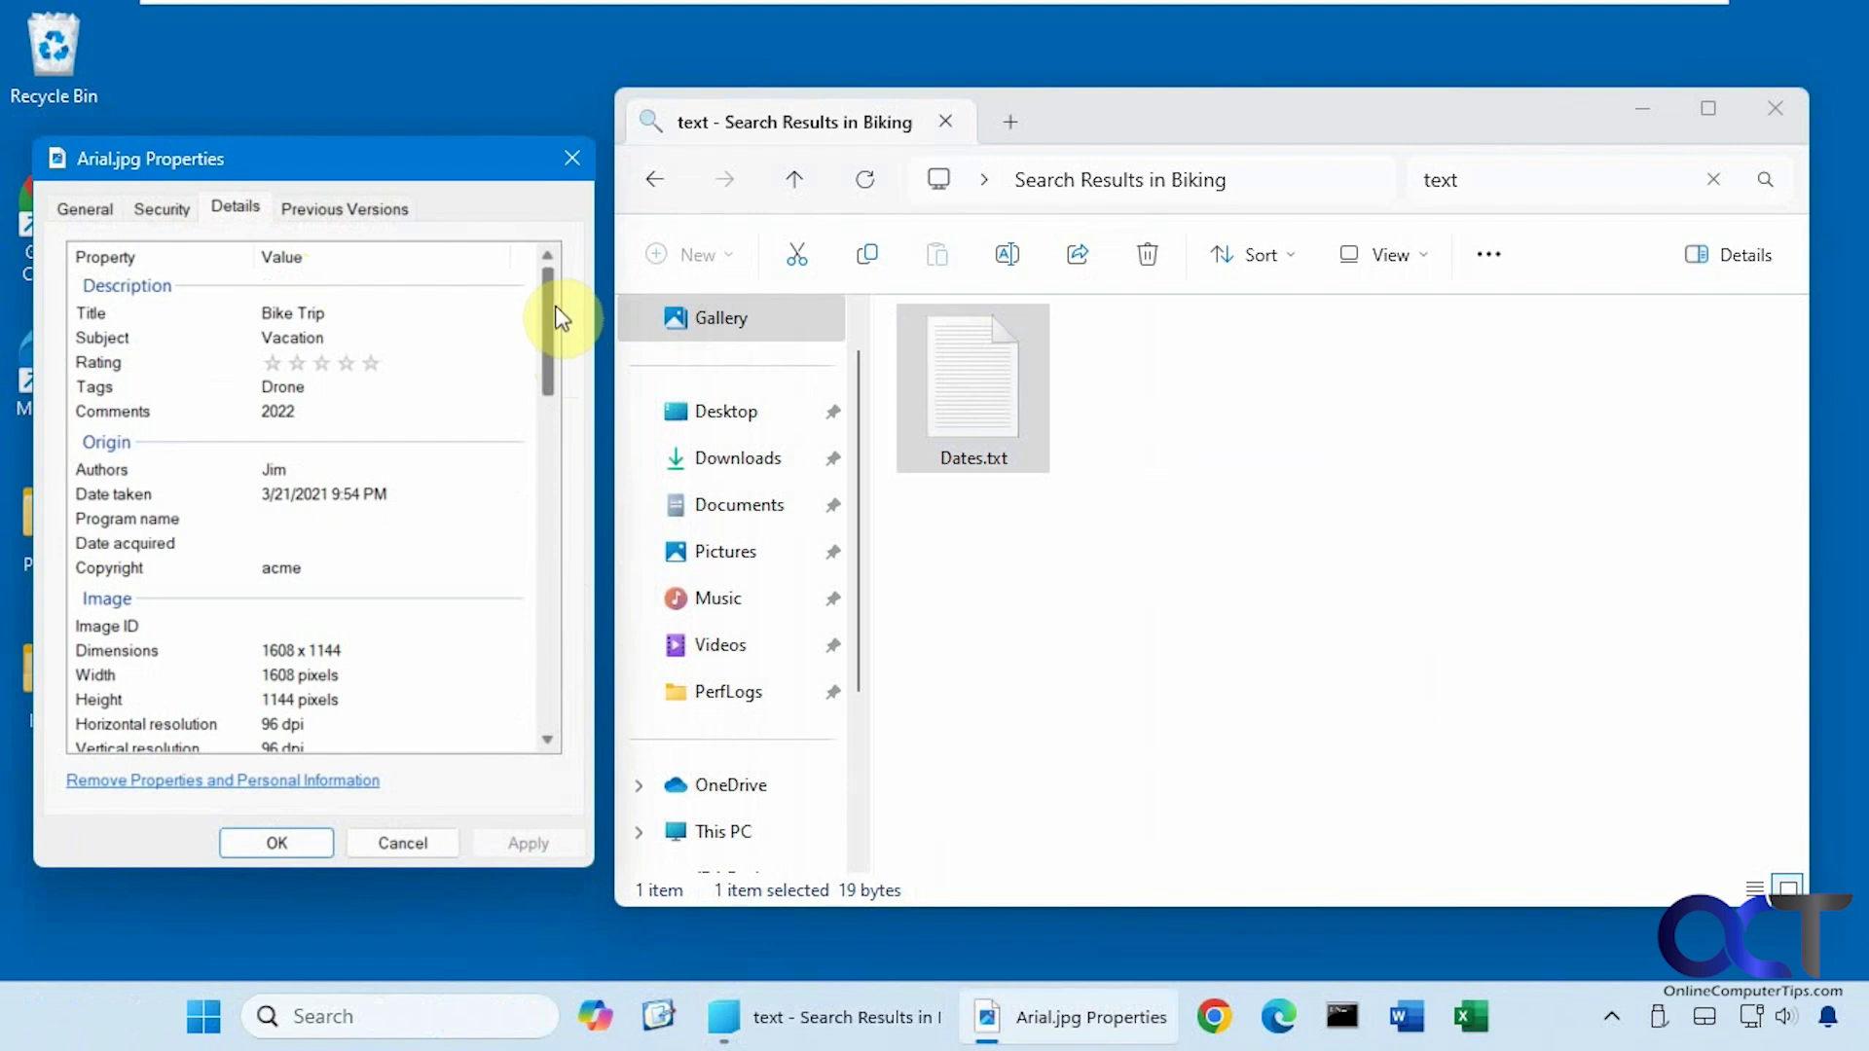
click(1706, 181)
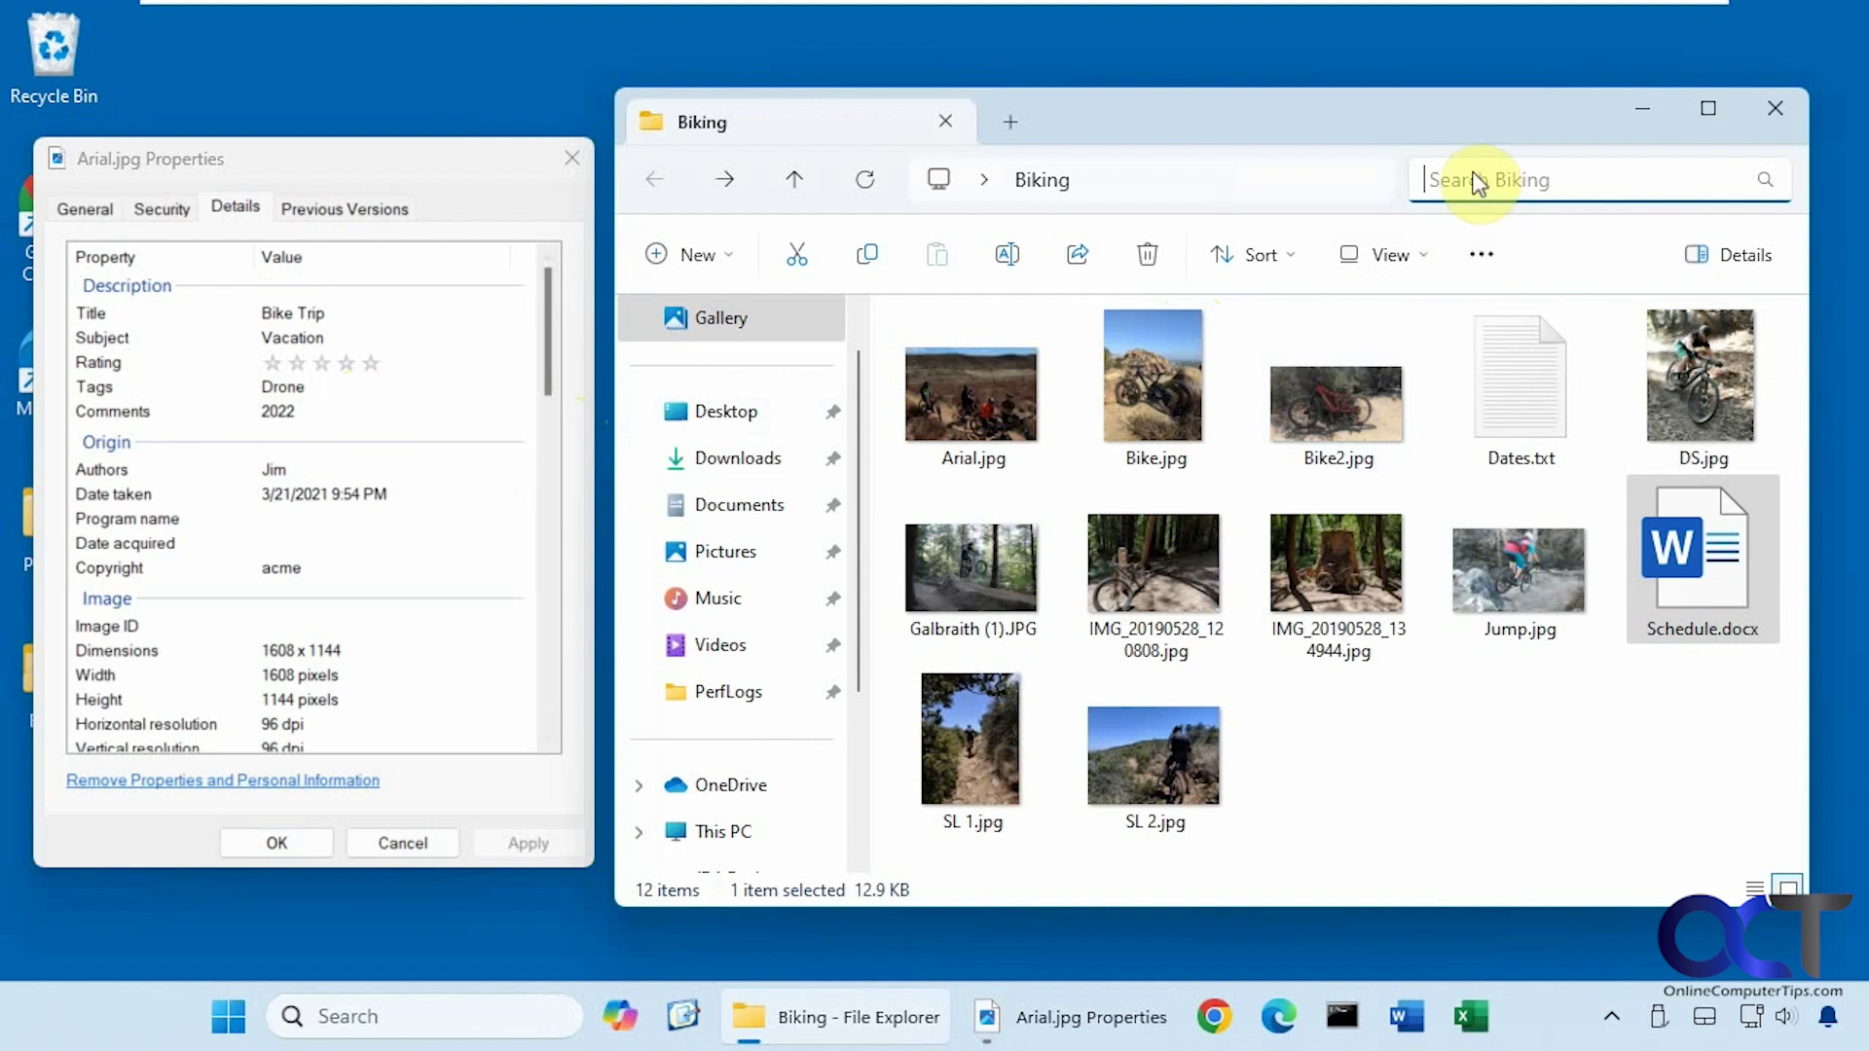
text(tag:)
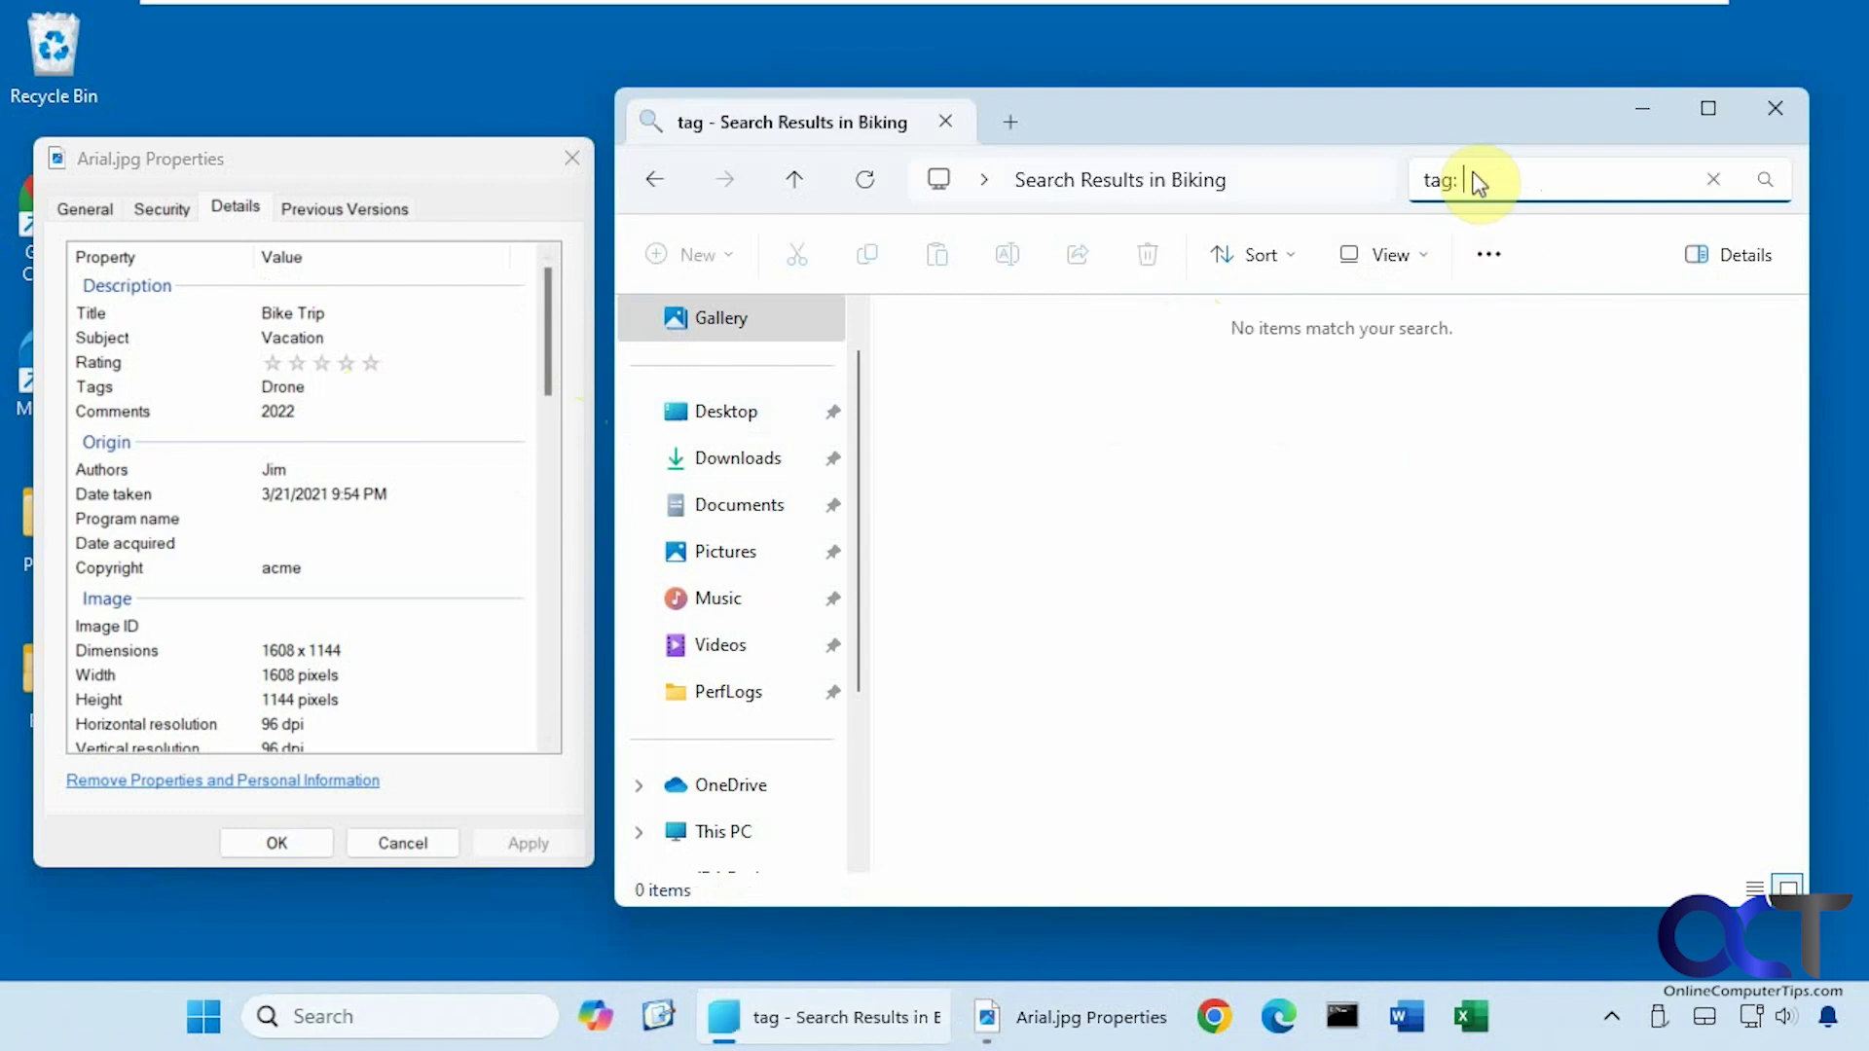
text( drone)
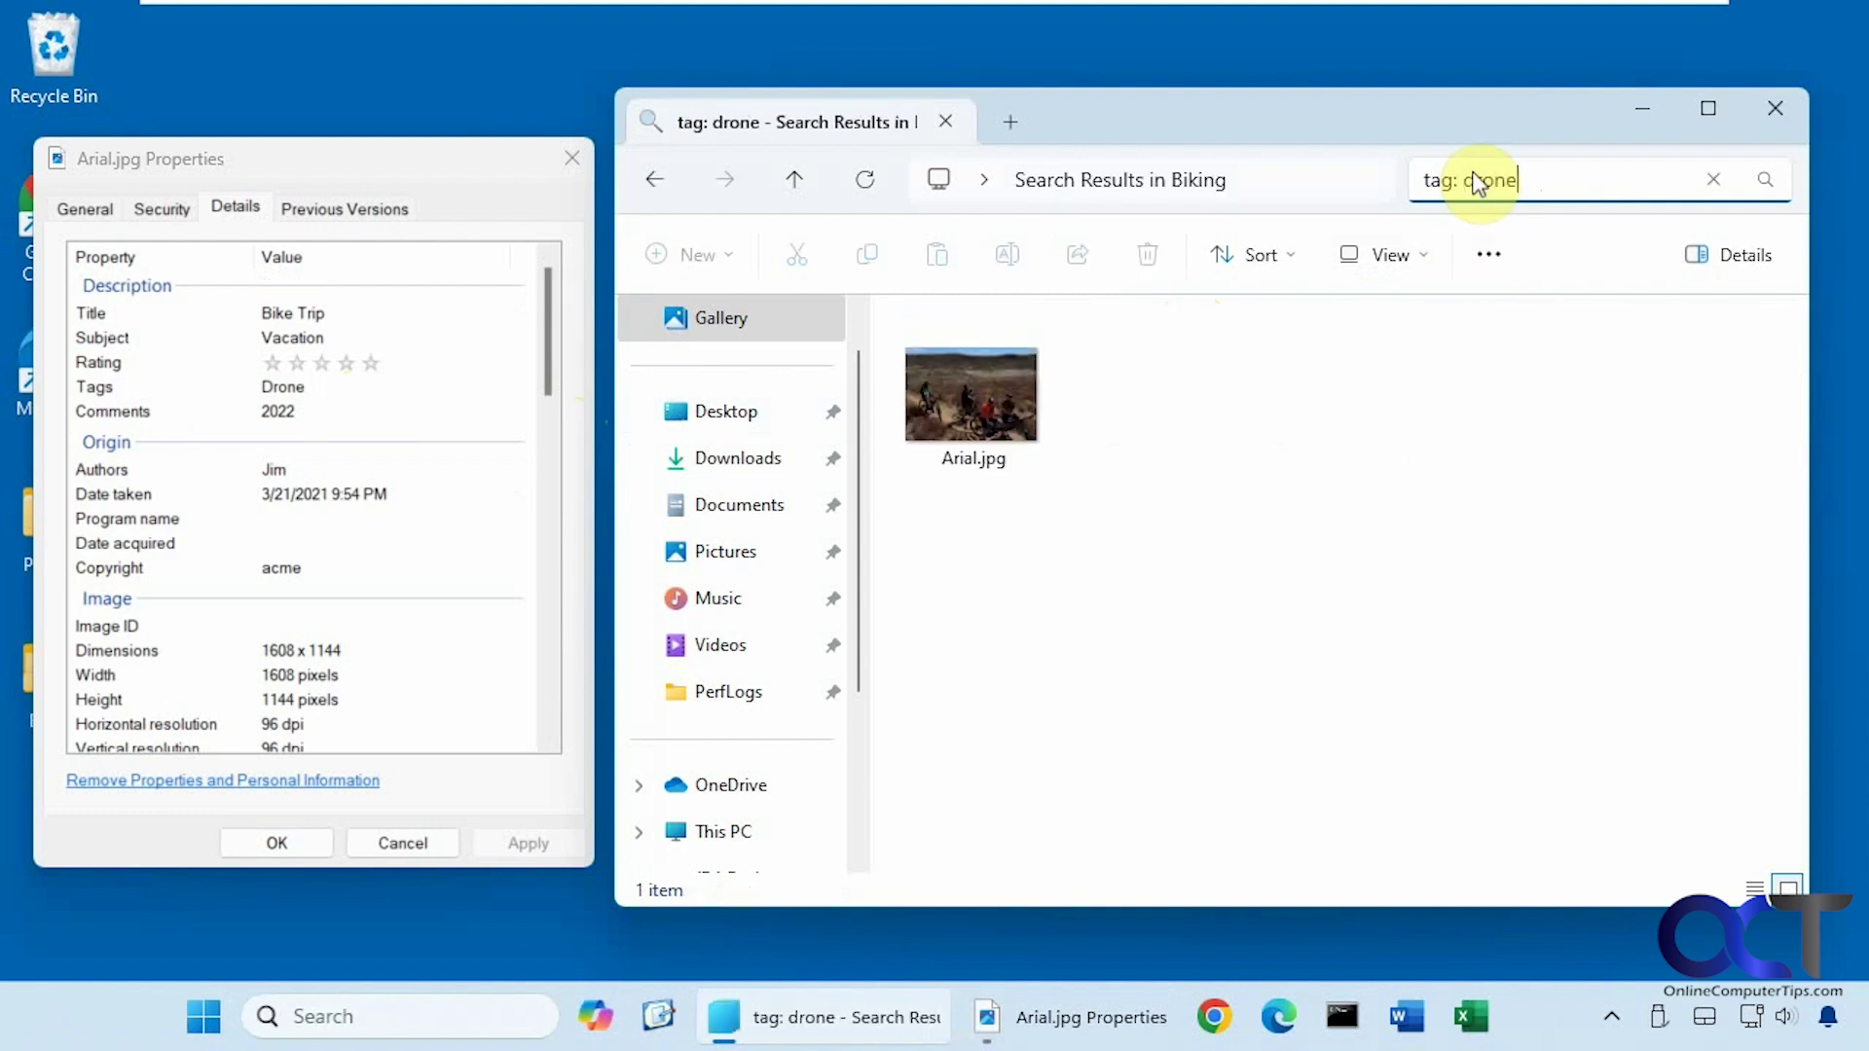